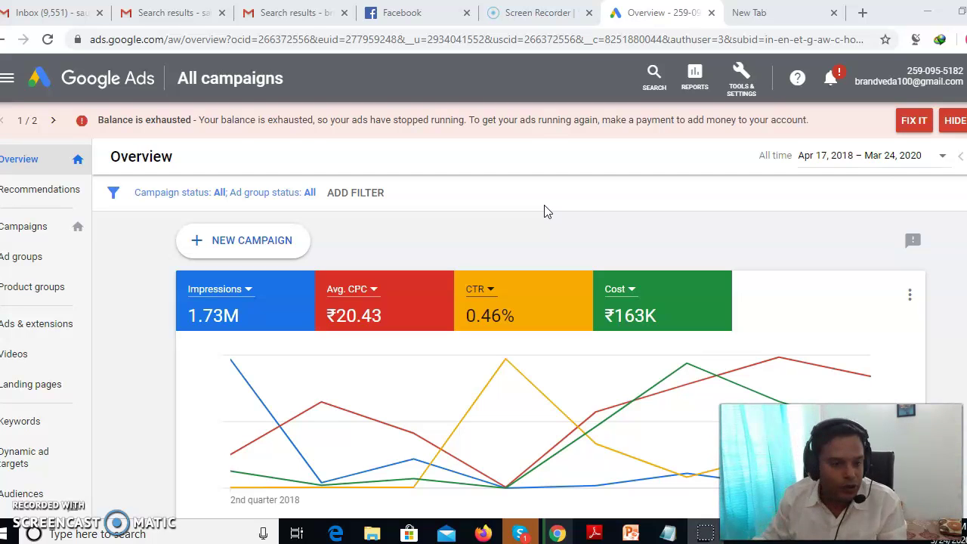
Open the campaigns list and set its date range to the last 14 days.
{"action": "left_click", "coordinate": [23, 227]}
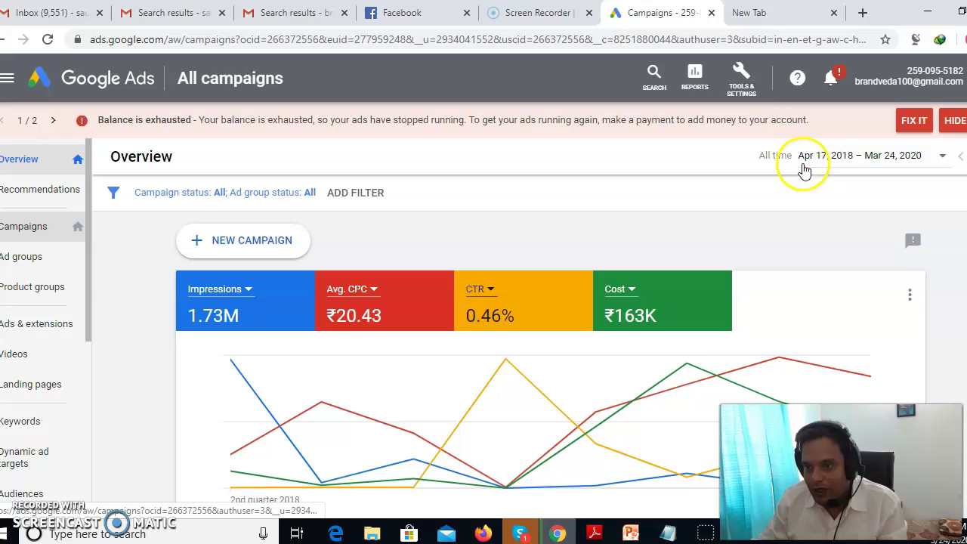
{"action": "left_click", "coordinate": [827, 160]}
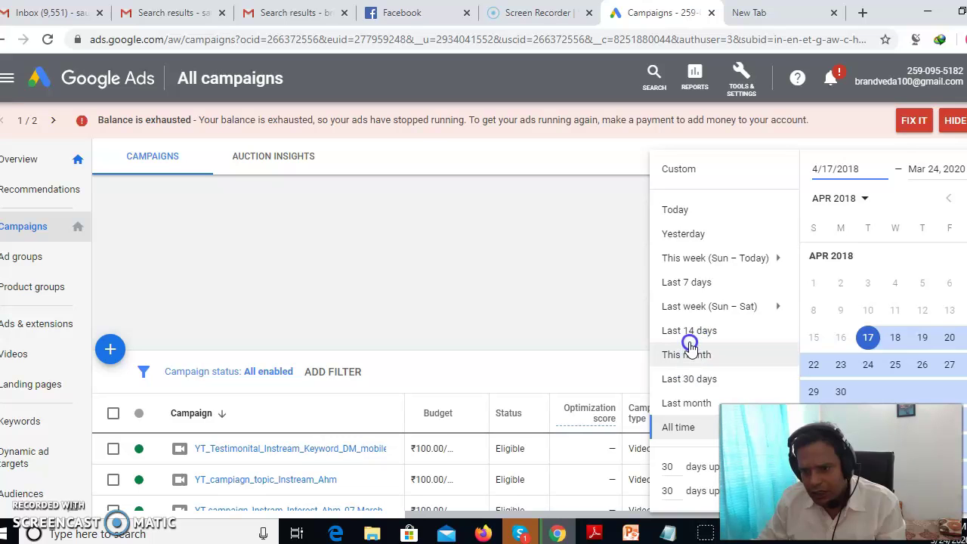
{"action": "left_click", "coordinate": [693, 332]}
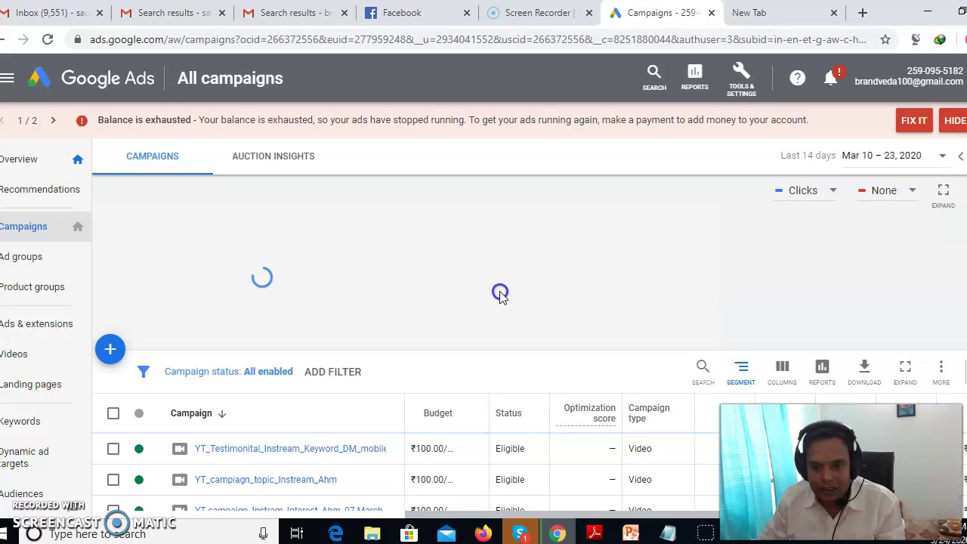
{"action": "scroll", "coordinate": [559, 245], "scroll_direction": "down", "scroll_amount": 2}
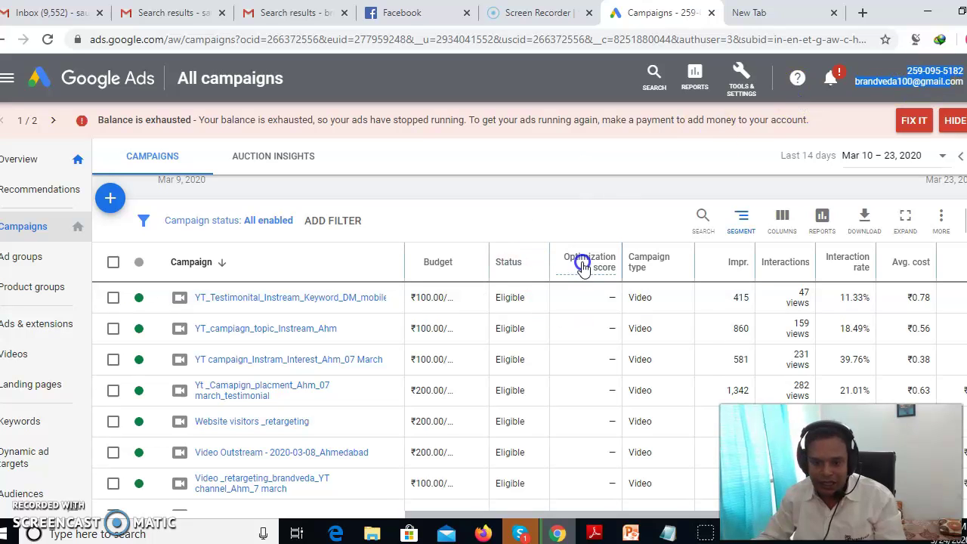
Switch to YouTube in Firefox, open YouTube Studio for the signed-in channel and dismiss the Grow your team tip.
{"action": "mouse_move", "coordinate": [583, 265]}
{"action": "left_click", "coordinate": [483, 533]}
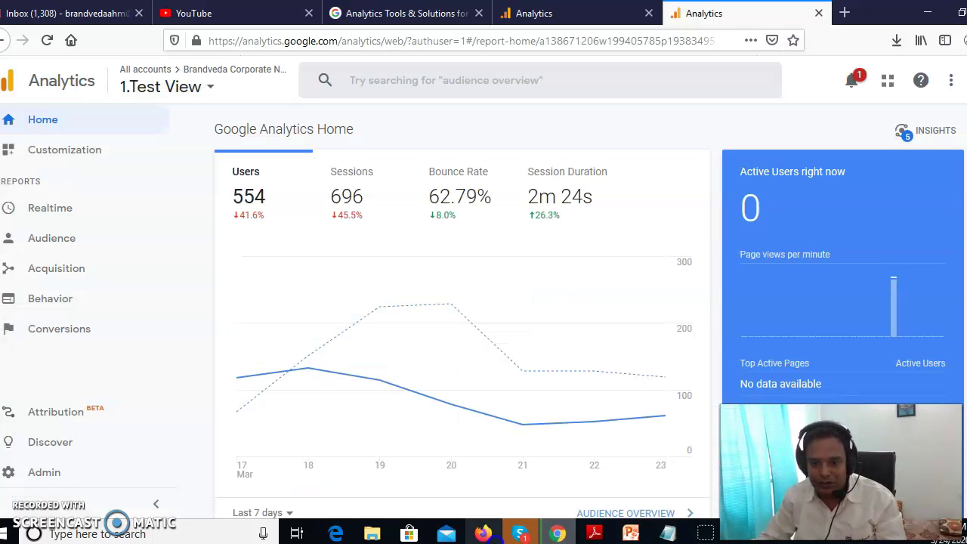
{"action": "left_click", "coordinate": [244, 12]}
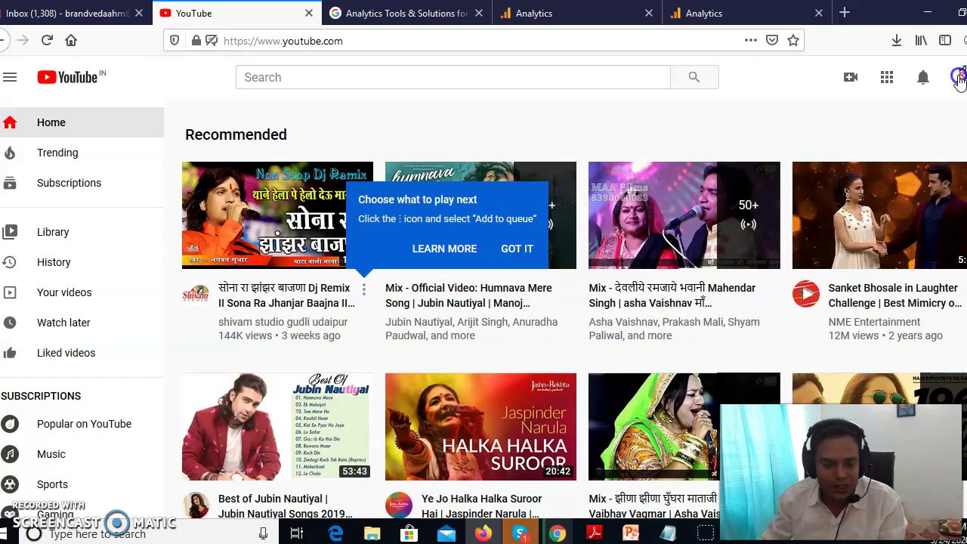
{"action": "left_click", "coordinate": [890, 89]}
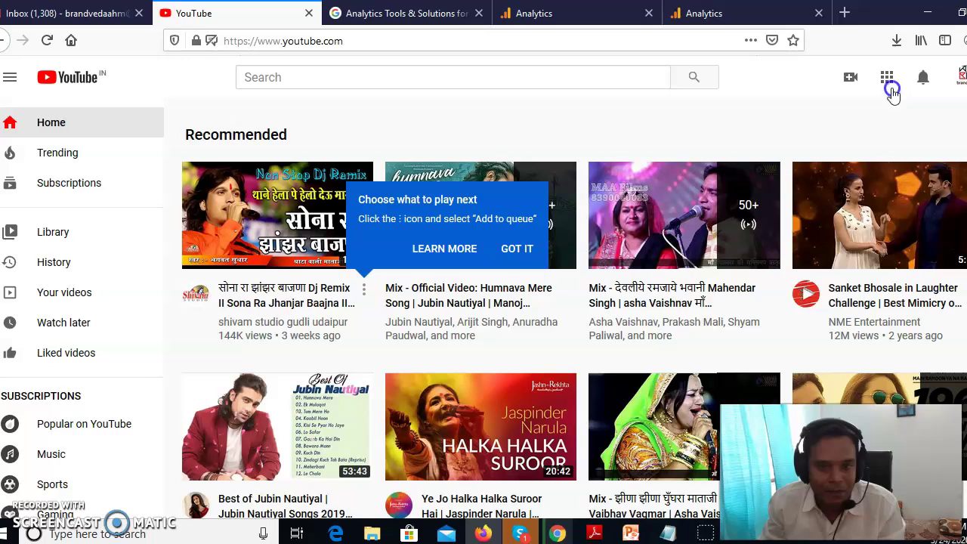
{"action": "left_click", "coordinate": [959, 79]}
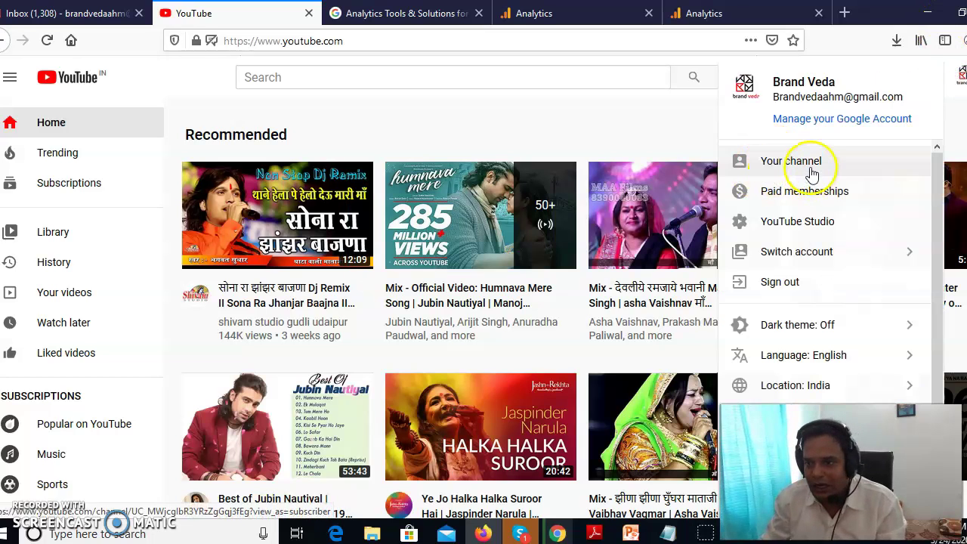
{"action": "left_click", "coordinate": [668, 241]}
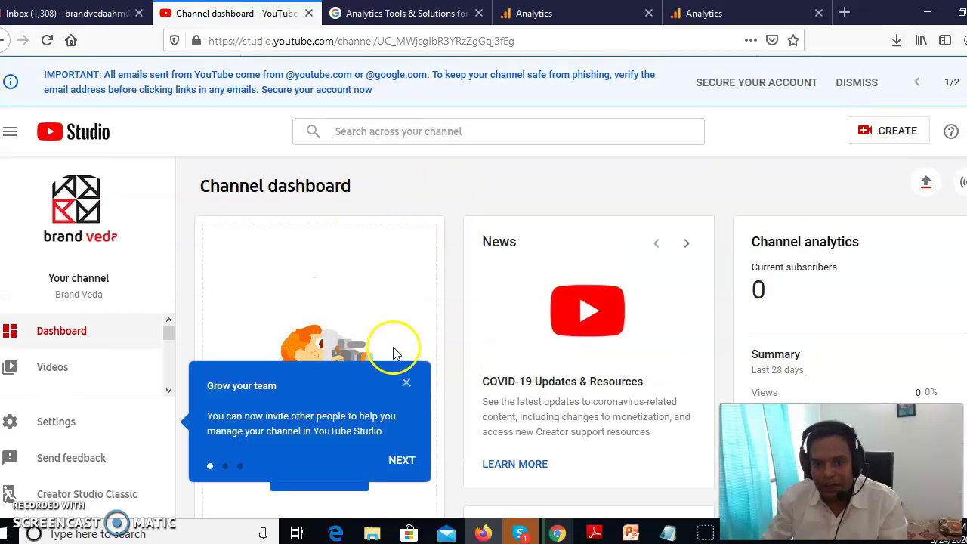
{"action": "left_click", "coordinate": [406, 382]}
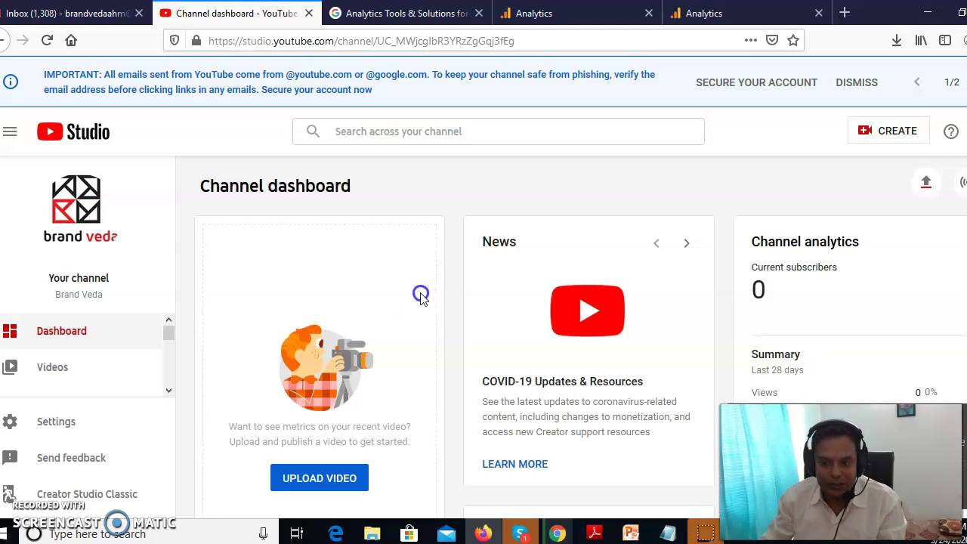
Open the channel's Advanced settings within the YouTube Studio settings and go down to the other channel settings.
{"action": "scroll", "coordinate": [58, 341], "scroll_direction": "down", "scroll_amount": 2}
{"action": "scroll", "coordinate": [71, 345], "scroll_direction": "up", "scroll_amount": 2}
{"action": "scroll", "coordinate": [75, 349], "scroll_direction": "down", "scroll_amount": 1}
{"action": "scroll", "coordinate": [76, 350], "scroll_direction": "down", "scroll_amount": 1}
{"action": "left_click", "coordinate": [64, 421]}
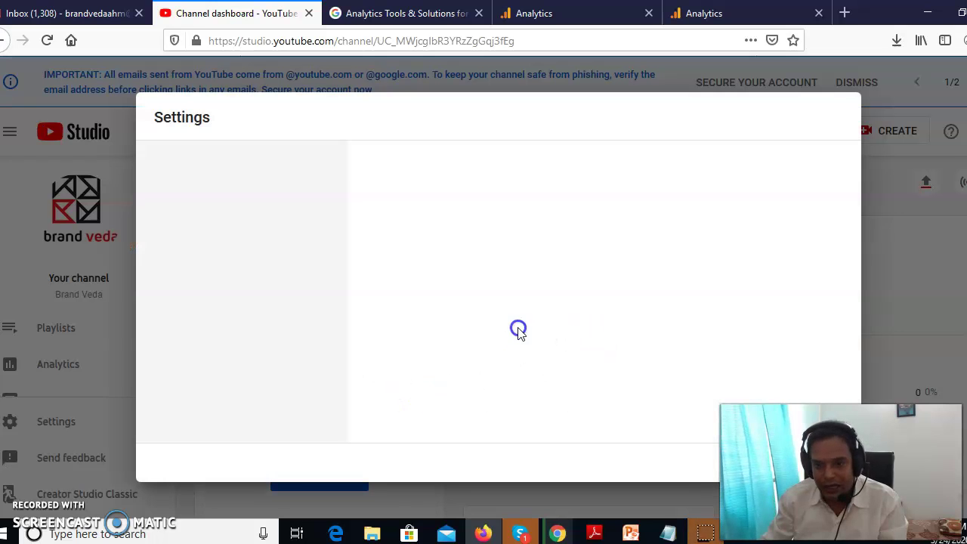
{"action": "left_click", "coordinate": [180, 204]}
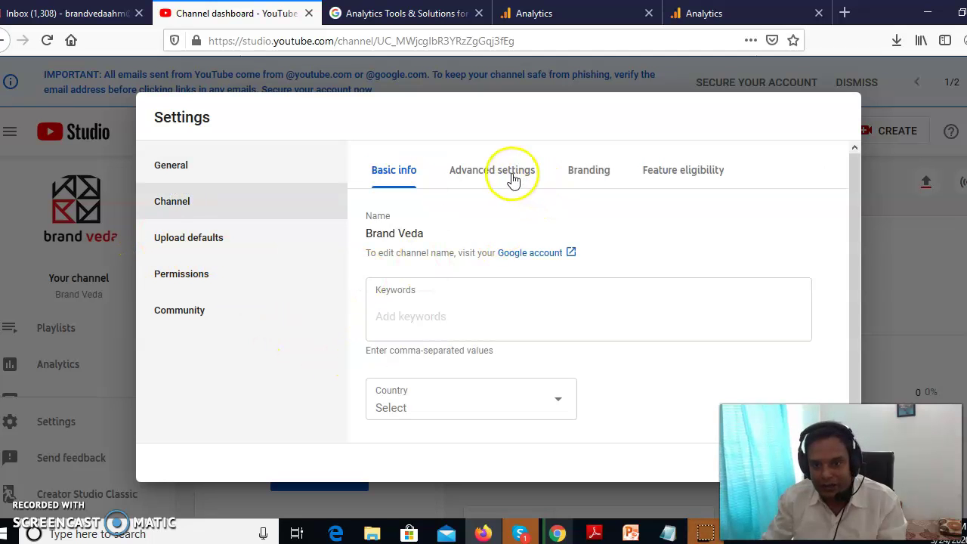
{"action": "left_click", "coordinate": [511, 175]}
{"action": "scroll", "coordinate": [492, 345], "scroll_direction": "down", "scroll_amount": 3}
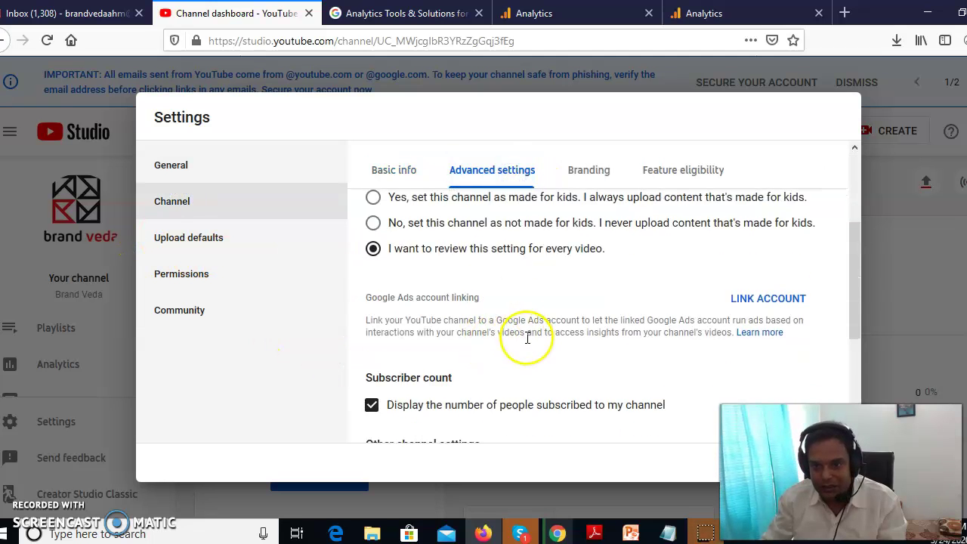
{"action": "scroll", "coordinate": [527, 337], "scroll_direction": "down", "scroll_amount": 3}
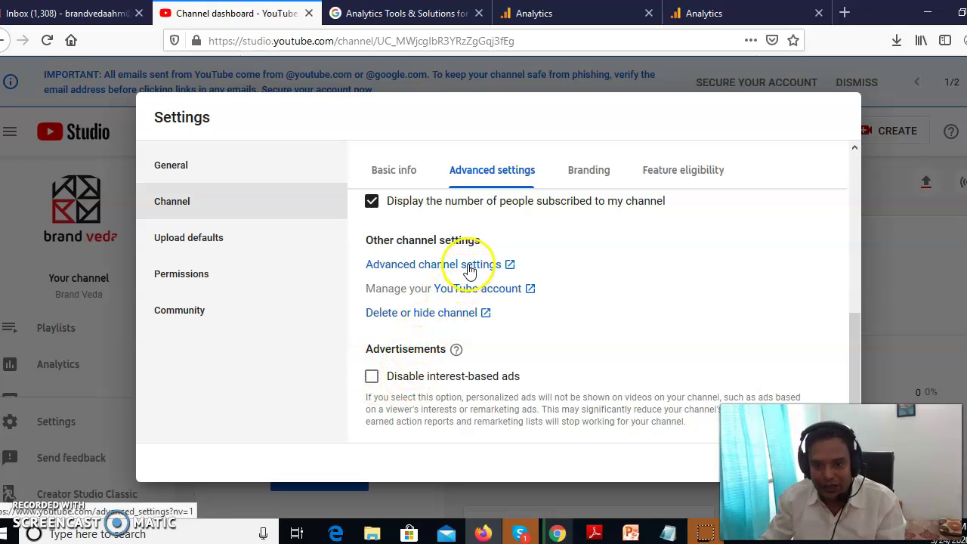
Open the Advanced channel settings page and look over its AdWords linking and Google Analytics tracking ID sections.
{"action": "left_click", "coordinate": [469, 270]}
{"action": "scroll", "coordinate": [227, 332], "scroll_direction": "down", "scroll_amount": 10}
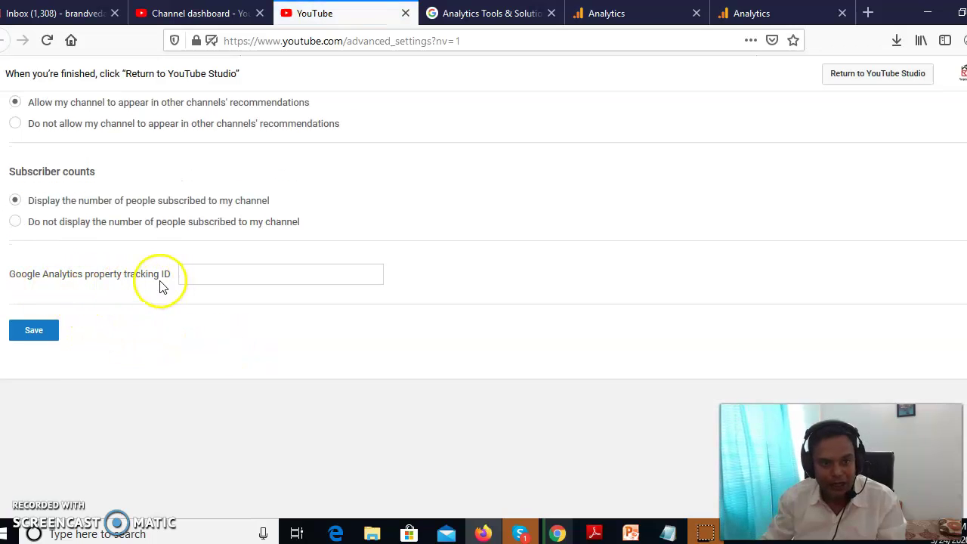
{"action": "scroll", "coordinate": [181, 298], "scroll_direction": "up", "scroll_amount": 5}
{"action": "scroll", "coordinate": [68, 236], "scroll_direction": "down", "scroll_amount": 2}
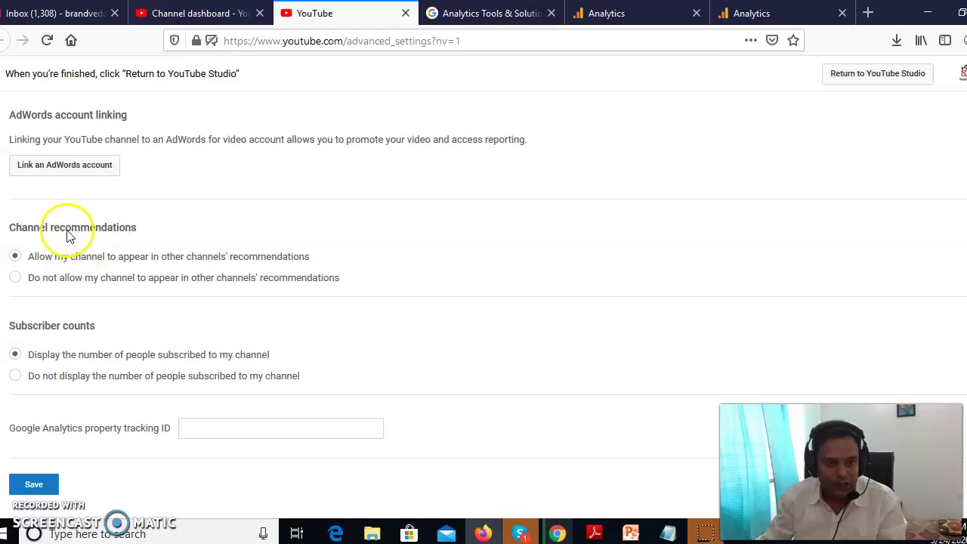
{"action": "scroll", "coordinate": [458, 244], "scroll_direction": "up", "scroll_amount": 5}
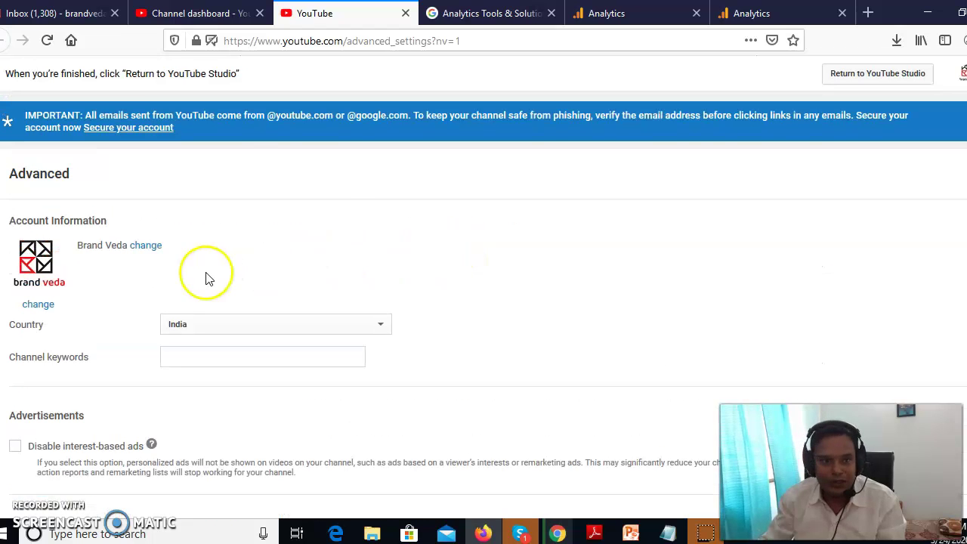
Switch to the Brand Veda channel with 993 subscribers and bring up its linked AdWords accounts.
{"action": "left_click", "coordinate": [961, 72]}
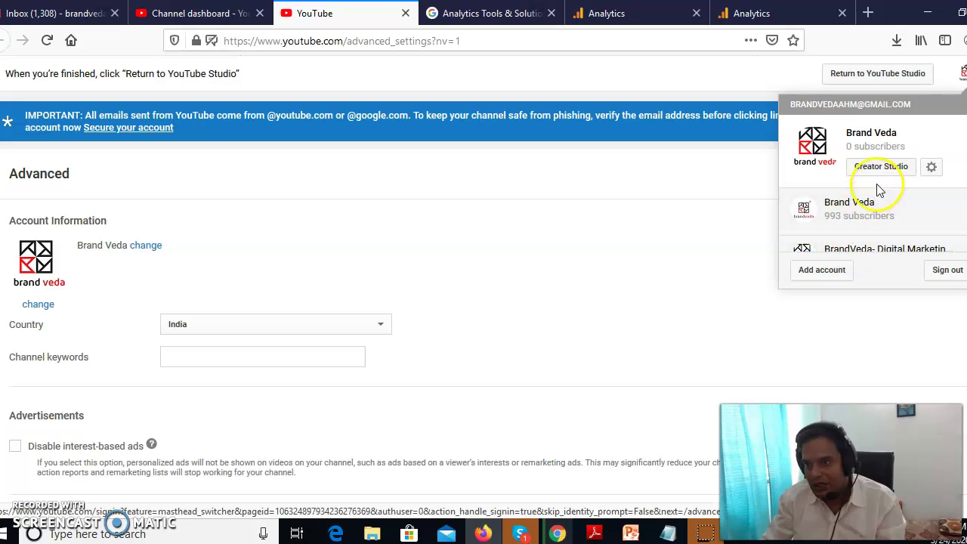
{"action": "left_click", "coordinate": [851, 216]}
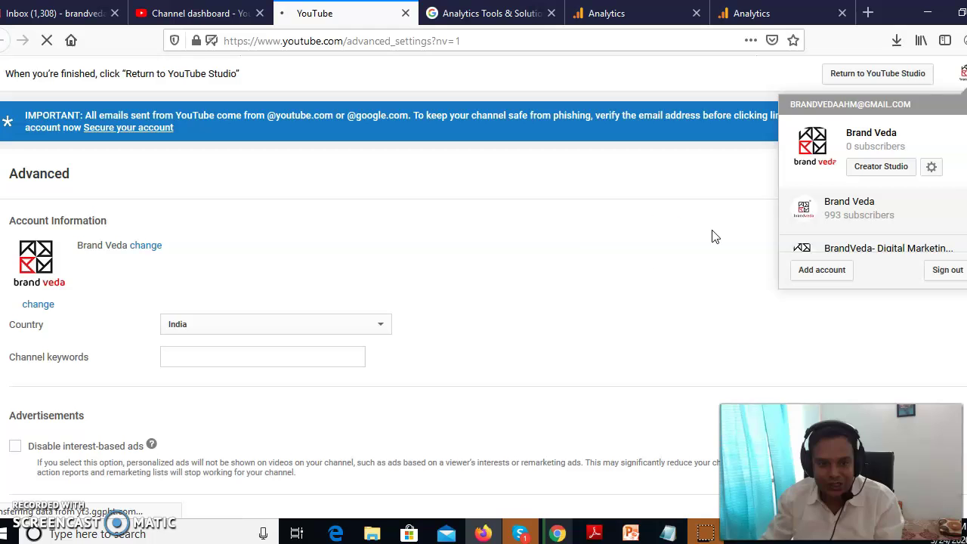
{"action": "scroll", "coordinate": [381, 302], "scroll_direction": "down", "scroll_amount": 2}
{"action": "scroll", "coordinate": [381, 302], "scroll_direction": "down", "scroll_amount": 4}
{"action": "scroll", "coordinate": [384, 309], "scroll_direction": "up", "scroll_amount": 1}
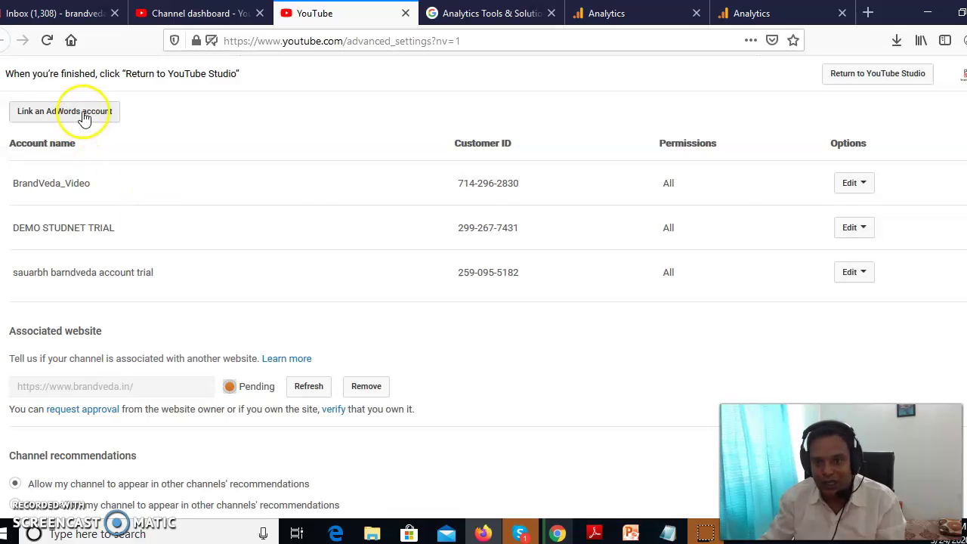
Start linking an AdWords account to the channel, using the customer ID copied from Google Ads in Chrome.
{"action": "left_click", "coordinate": [83, 115]}
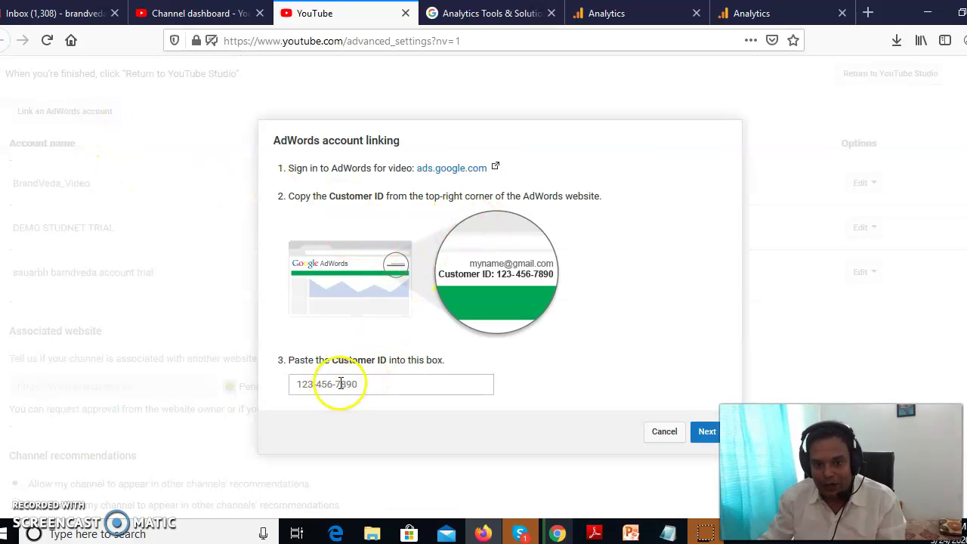
{"action": "left_click", "coordinate": [558, 530]}
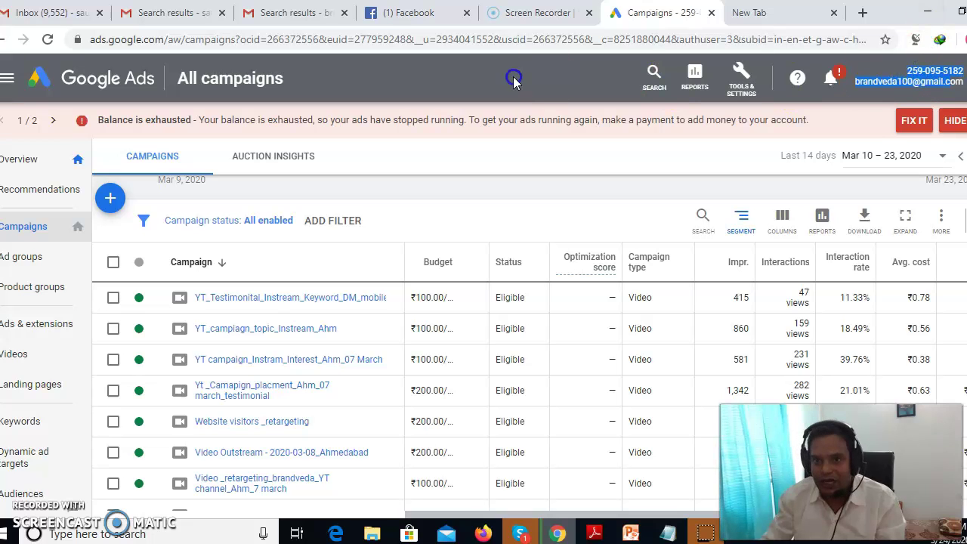
{"action": "triple_click", "coordinate": [934, 66]}
{"action": "key", "text": "ctrl+c"}
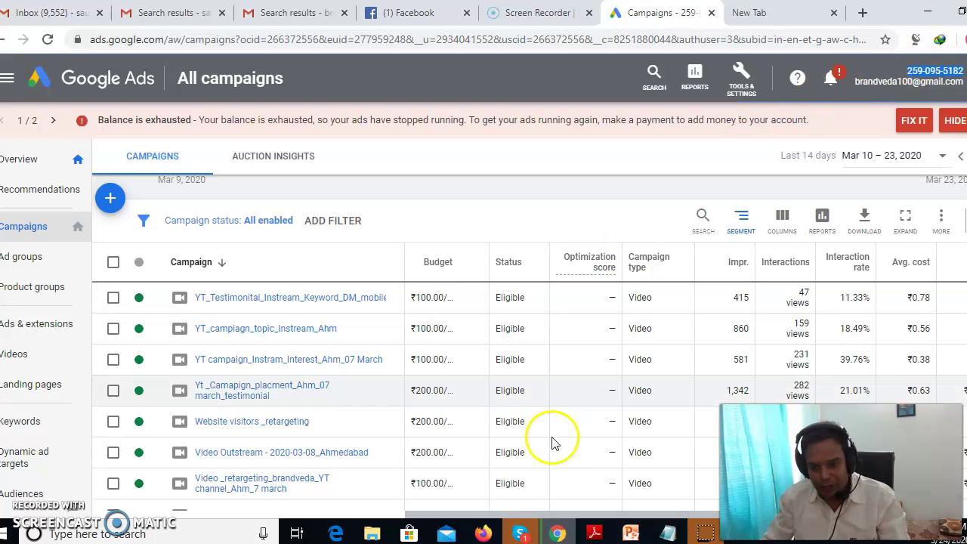
{"action": "left_click", "coordinate": [483, 533]}
{"action": "left_click", "coordinate": [345, 384]}
{"action": "key", "text": "ctrl+v"}
{"action": "left_click", "coordinate": [701, 432]}
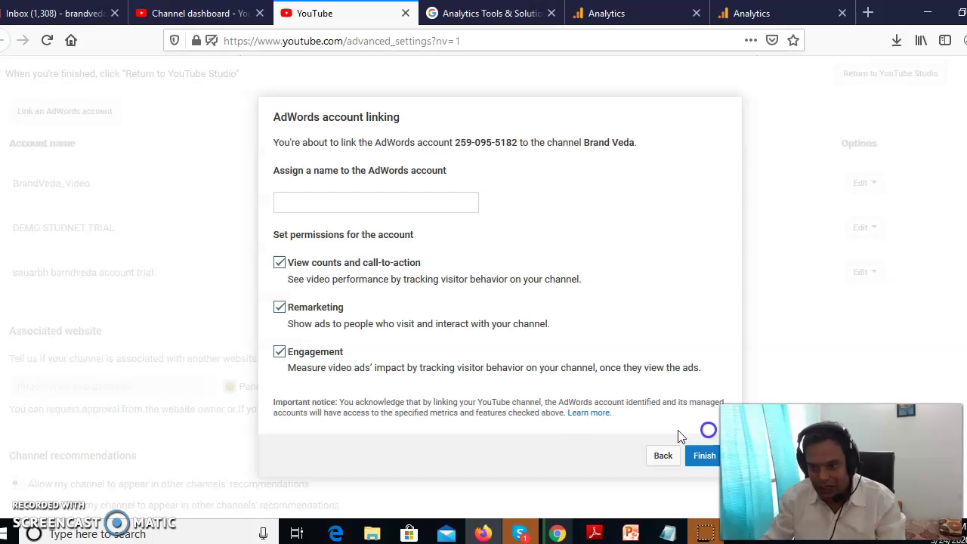
Go back from the AdWords account naming and permissions page and cancel the account linking.
{"action": "left_click", "coordinate": [334, 199]}
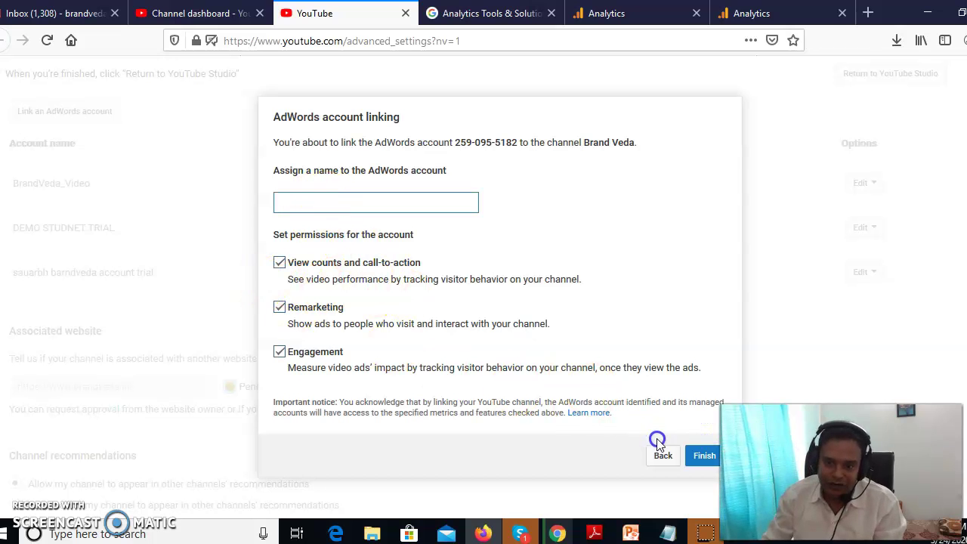
{"action": "left_click", "coordinate": [664, 463]}
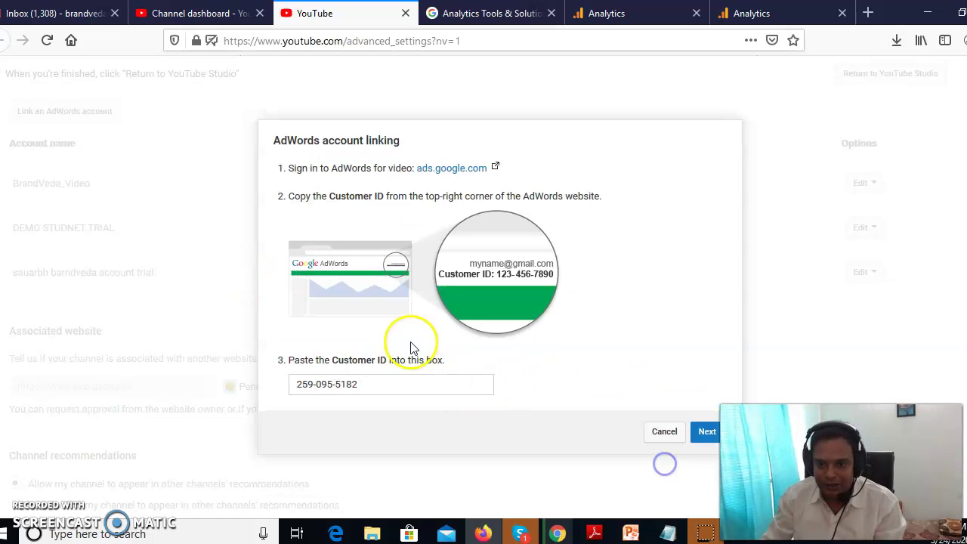
{"action": "left_click", "coordinate": [663, 428]}
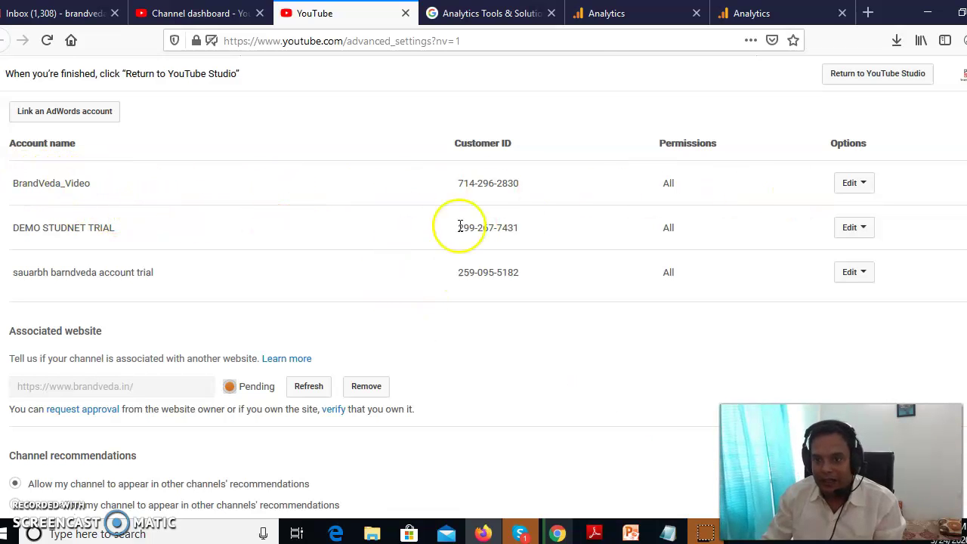
Switch to Google Ads in Chrome and open the Linked accounts setup page.
{"action": "left_click", "coordinate": [557, 533]}
{"action": "left_click", "coordinate": [741, 75]}
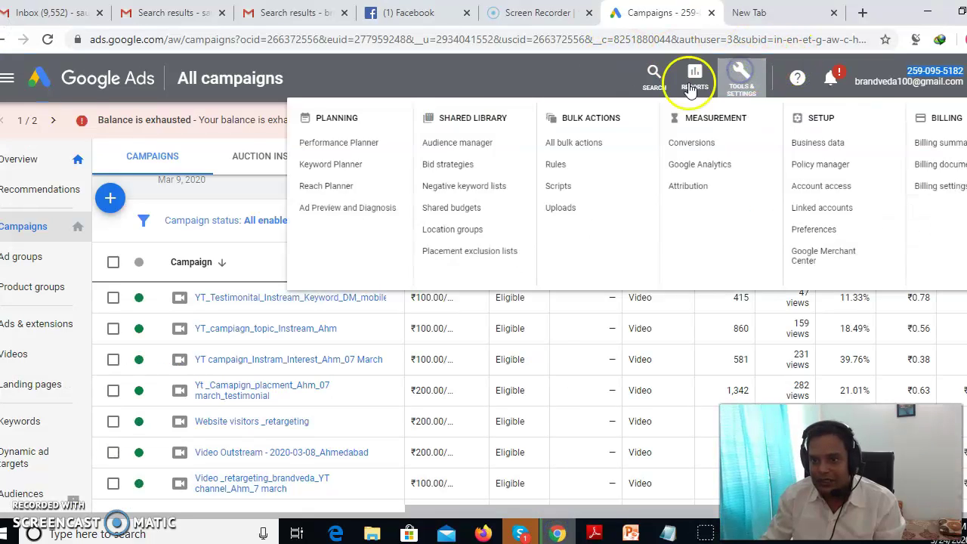
{"action": "left_click", "coordinate": [749, 236]}
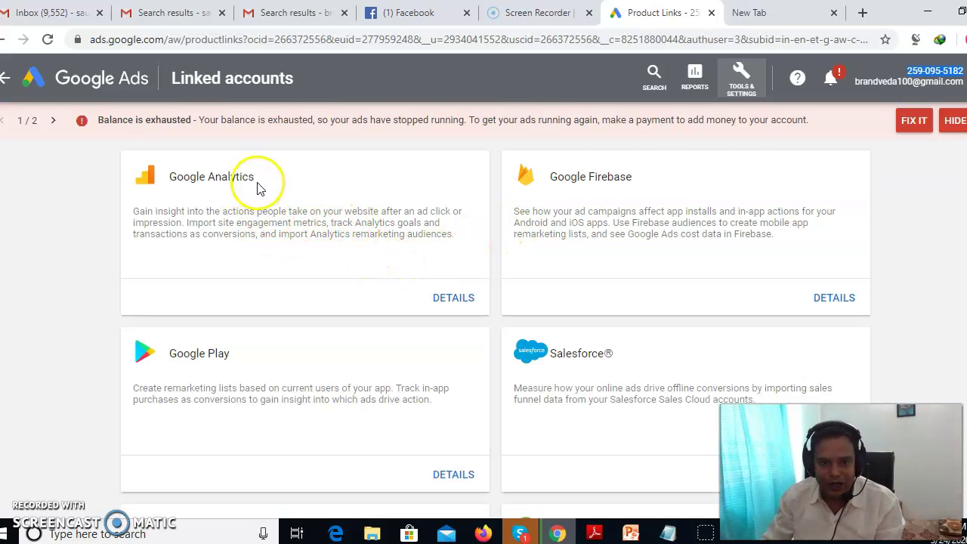
Look through the linkable products and open the YouTube details to check the linked channel.
{"action": "scroll", "coordinate": [257, 187], "scroll_direction": "down", "scroll_amount": 7}
{"action": "scroll", "coordinate": [503, 320], "scroll_direction": "up", "scroll_amount": 2}
{"action": "scroll", "coordinate": [537, 306], "scroll_direction": "up", "scroll_amount": 5}
{"action": "scroll", "coordinate": [588, 281], "scroll_direction": "down", "scroll_amount": 2}
{"action": "scroll", "coordinate": [426, 282], "scroll_direction": "down", "scroll_amount": 2}
{"action": "scroll", "coordinate": [453, 295], "scroll_direction": "up", "scroll_amount": 4}
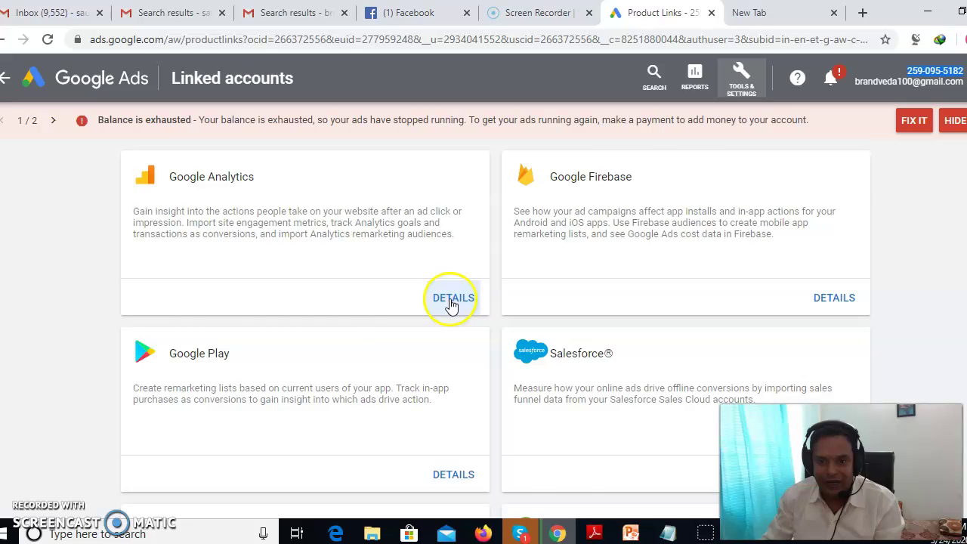
{"action": "scroll", "coordinate": [490, 321], "scroll_direction": "down", "scroll_amount": 7}
{"action": "left_click", "coordinate": [834, 297]}
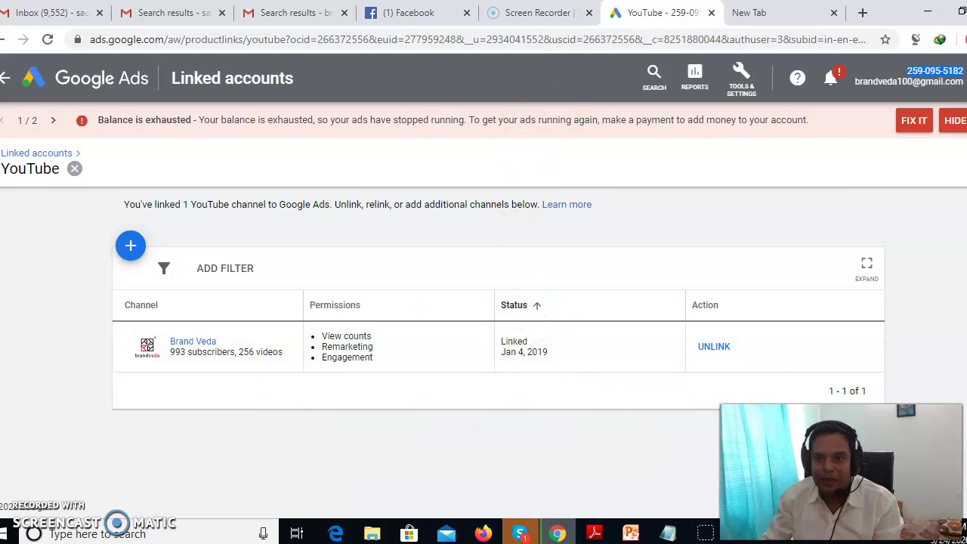
Return to YouTube in Firefox and review the channel's advanced settings, from AdWords linking down to the Google Analytics tracking ID.
{"action": "left_click", "coordinate": [483, 532]}
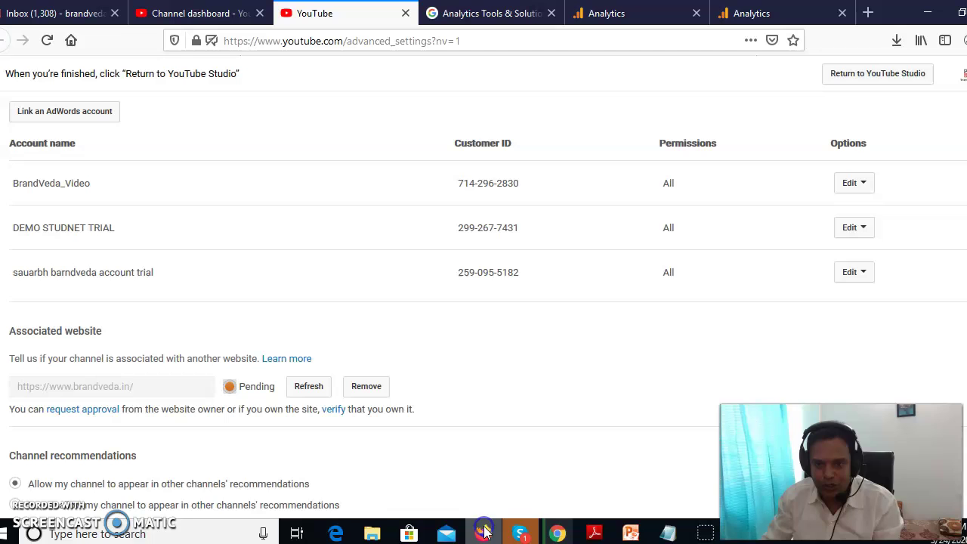
{"action": "scroll", "coordinate": [156, 295], "scroll_direction": "down", "scroll_amount": 2}
{"action": "scroll", "coordinate": [118, 297], "scroll_direction": "up", "scroll_amount": 5}
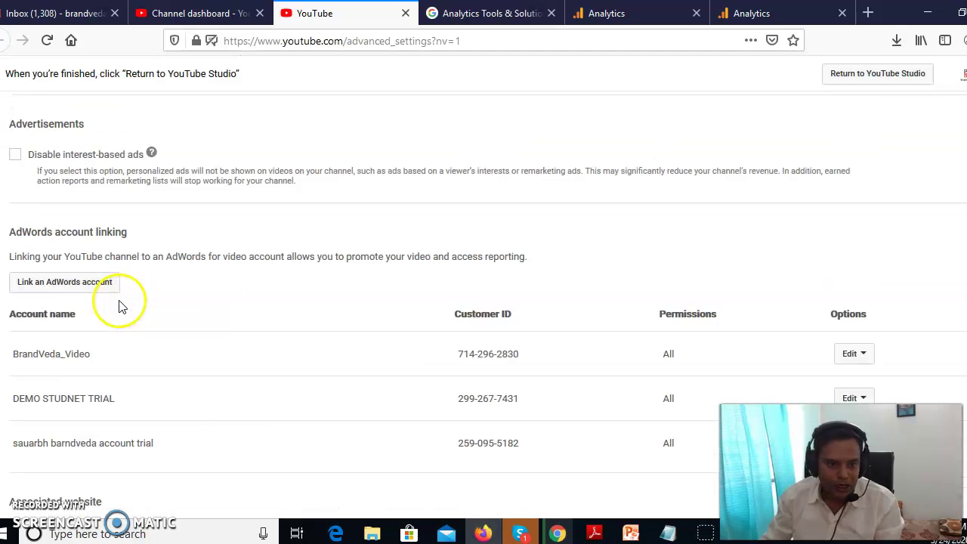
{"action": "scroll", "coordinate": [119, 298], "scroll_direction": "up", "scroll_amount": 2}
{"action": "scroll", "coordinate": [125, 281], "scroll_direction": "down", "scroll_amount": 4}
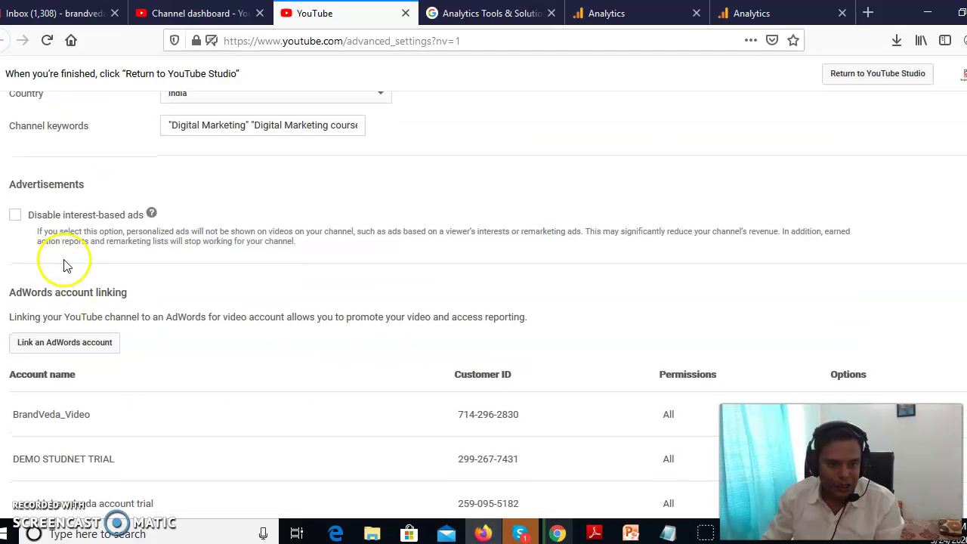
{"action": "scroll", "coordinate": [61, 272], "scroll_direction": "down", "scroll_amount": 8}
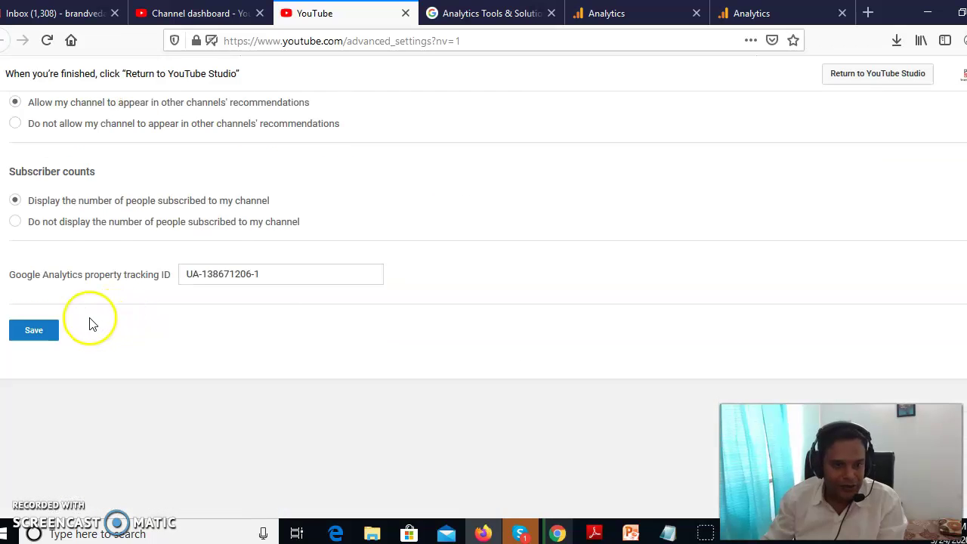
Highlight the Google Analytics property tracking ID in the channel's advanced settings and glance at the linked YouTube channel in Google Ads.
{"action": "left_click_drag", "start_coordinate": [280, 277], "coordinate": [209, 275]}
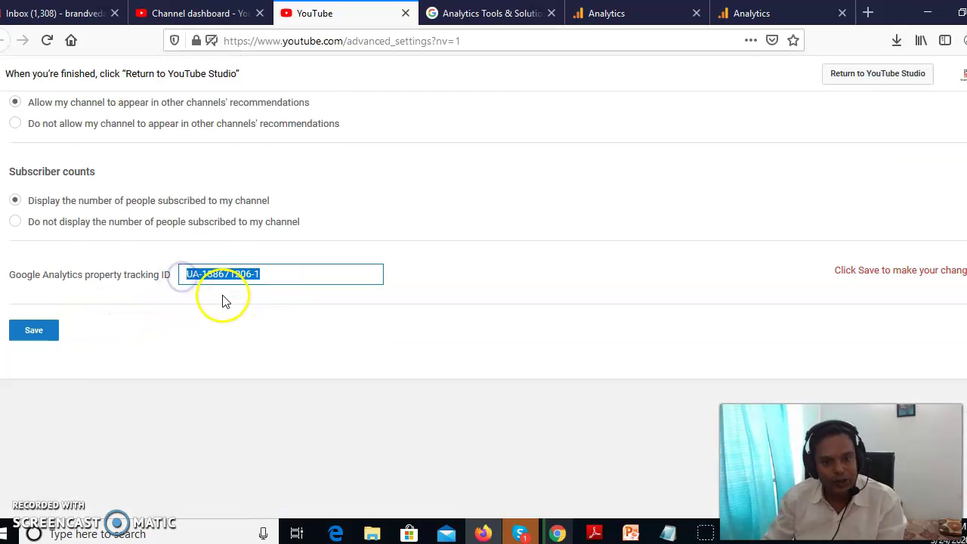
{"action": "left_click", "coordinate": [474, 527]}
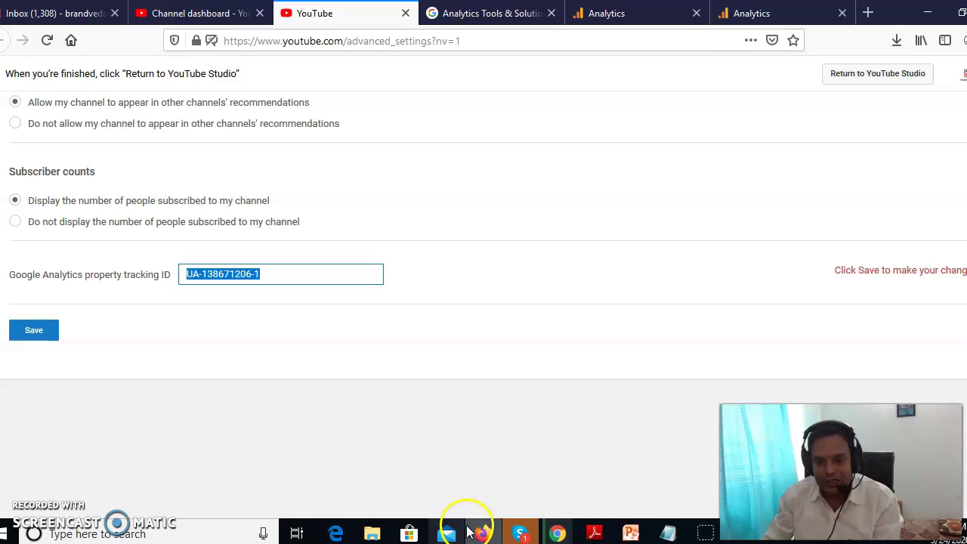
{"action": "left_click", "coordinate": [195, 258]}
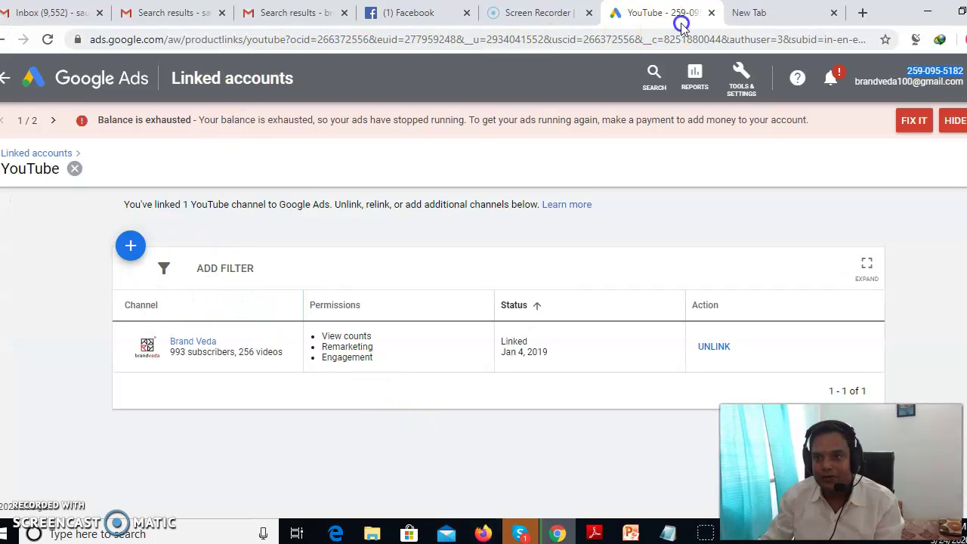
{"action": "left_click", "coordinate": [533, 537]}
{"action": "left_click", "coordinate": [485, 533]}
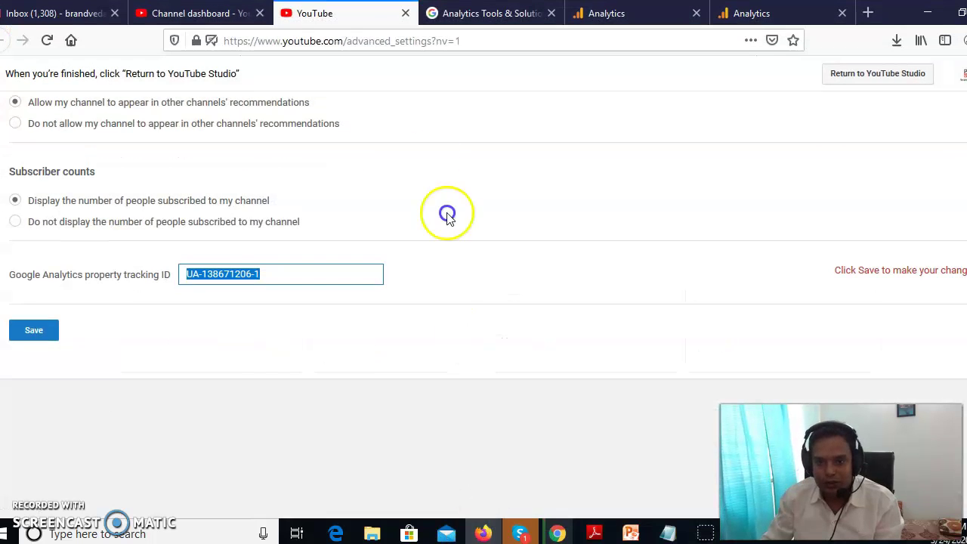
{"action": "scroll", "coordinate": [267, 205], "scroll_direction": "up", "scroll_amount": 5}
Open the Google Analytics property settings for Brandveda Corporate New Website and select the tracking ID.
{"action": "left_click", "coordinate": [740, 13]}
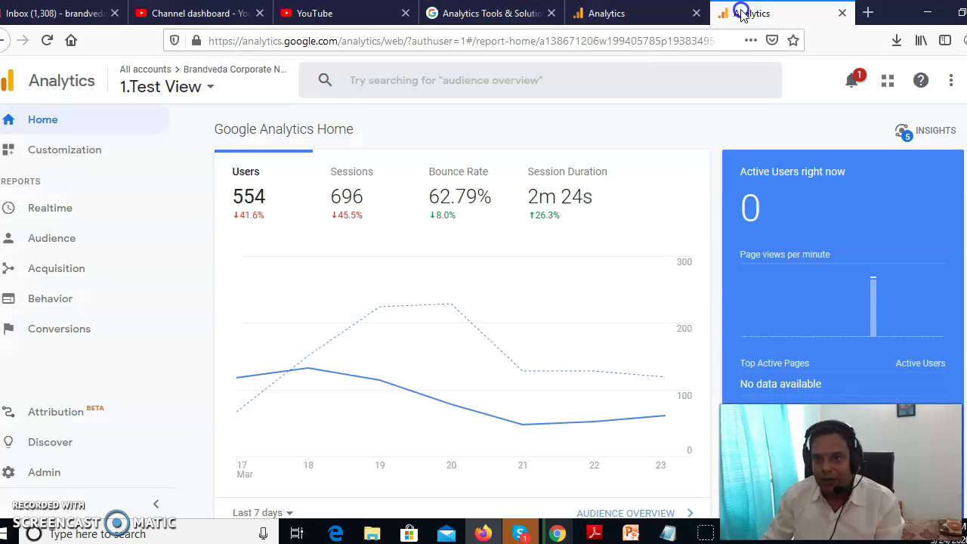
{"action": "left_click", "coordinate": [84, 469]}
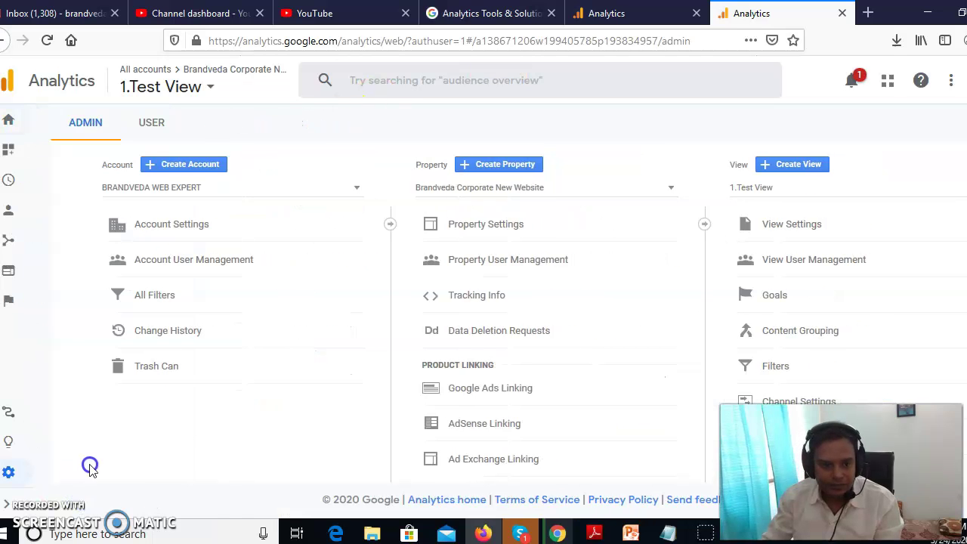
{"action": "left_click", "coordinate": [511, 227]}
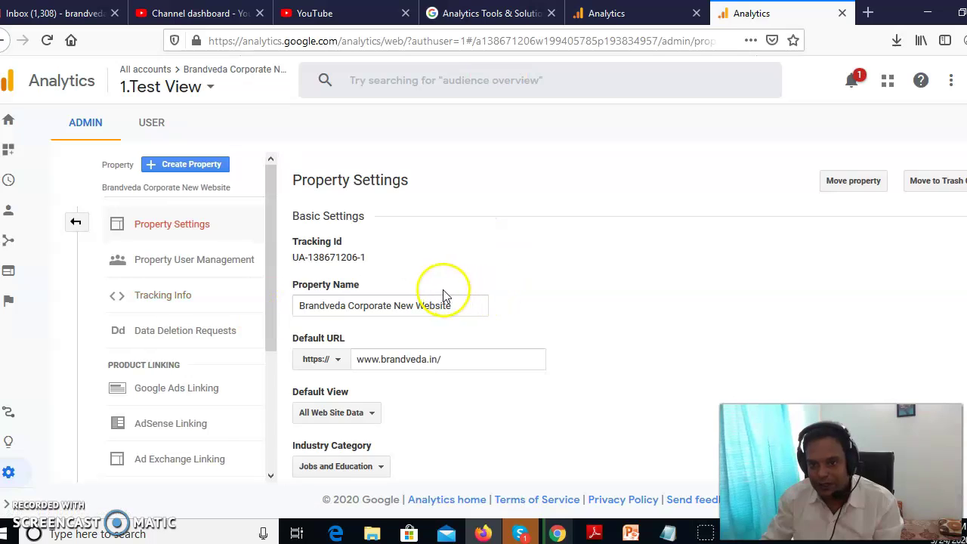
{"action": "left_click_drag", "start_coordinate": [367, 257], "coordinate": [297, 259]}
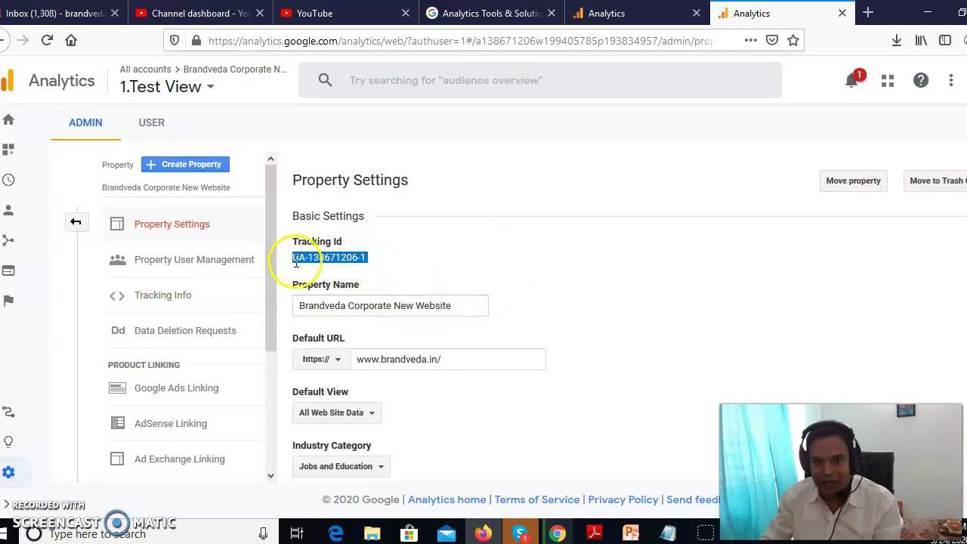
{"action": "left_click", "coordinate": [307, 257]}
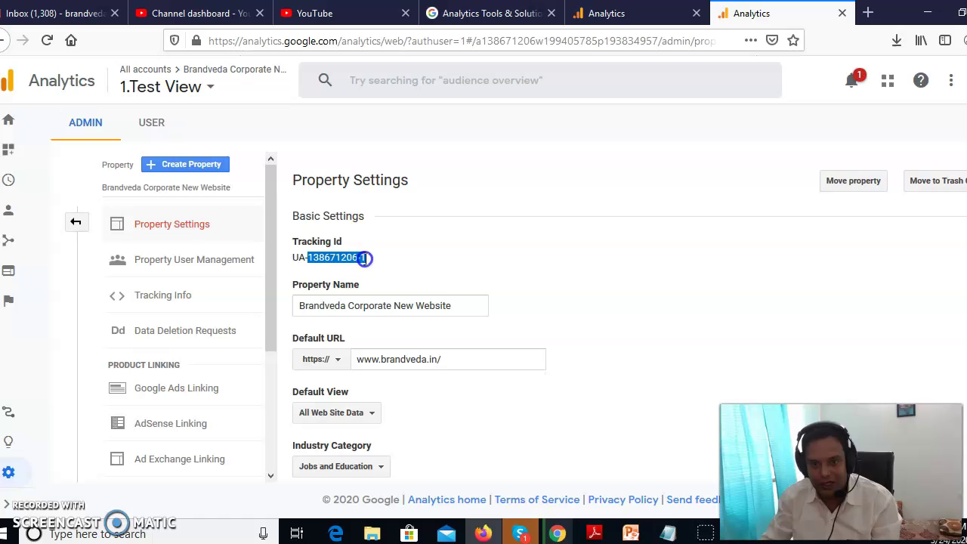
Return to the YouTube channel's advanced settings and save them with the Google Analytics property tracking ID filled in.
{"action": "left_click", "coordinate": [531, 530]}
{"action": "left_click", "coordinate": [557, 533]}
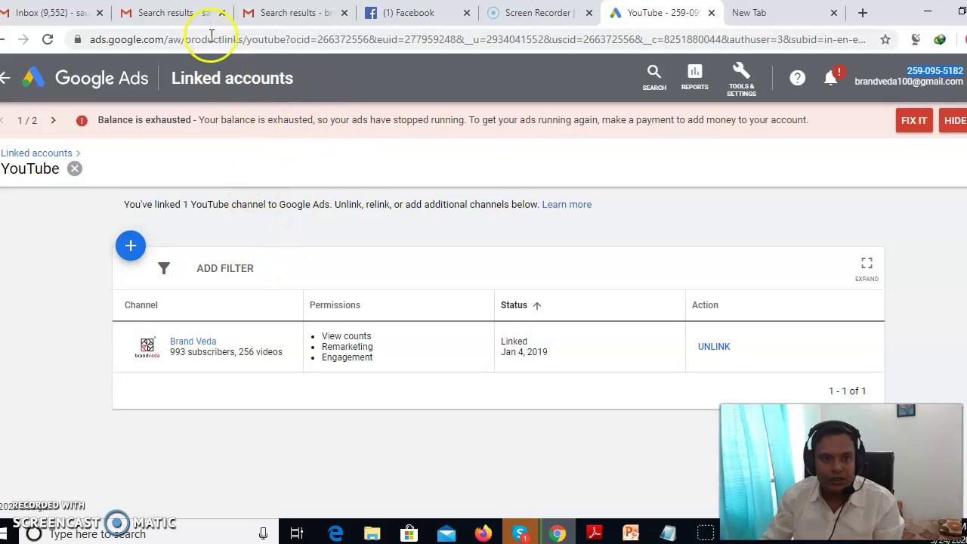
{"action": "left_click", "coordinate": [487, 530]}
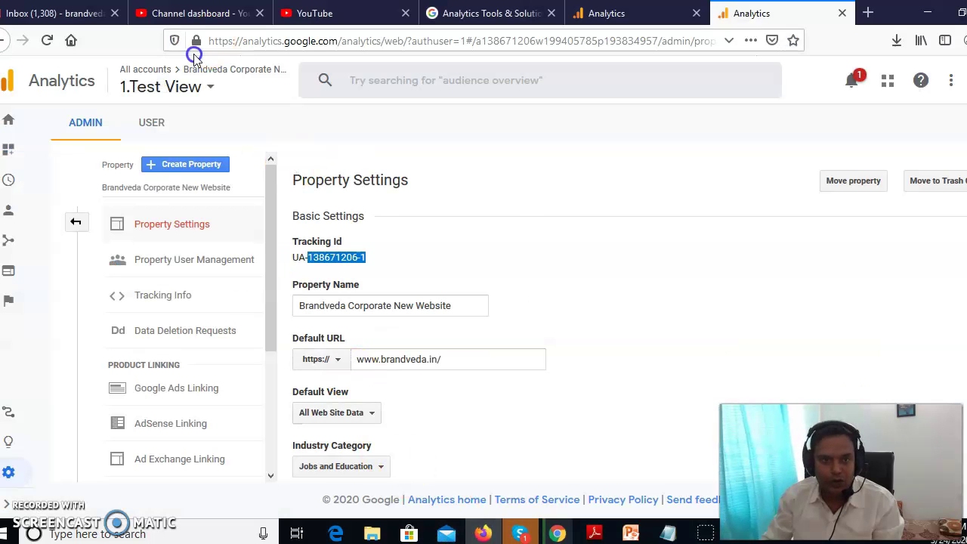
{"action": "left_click", "coordinate": [193, 14]}
{"action": "left_click", "coordinate": [305, 15]}
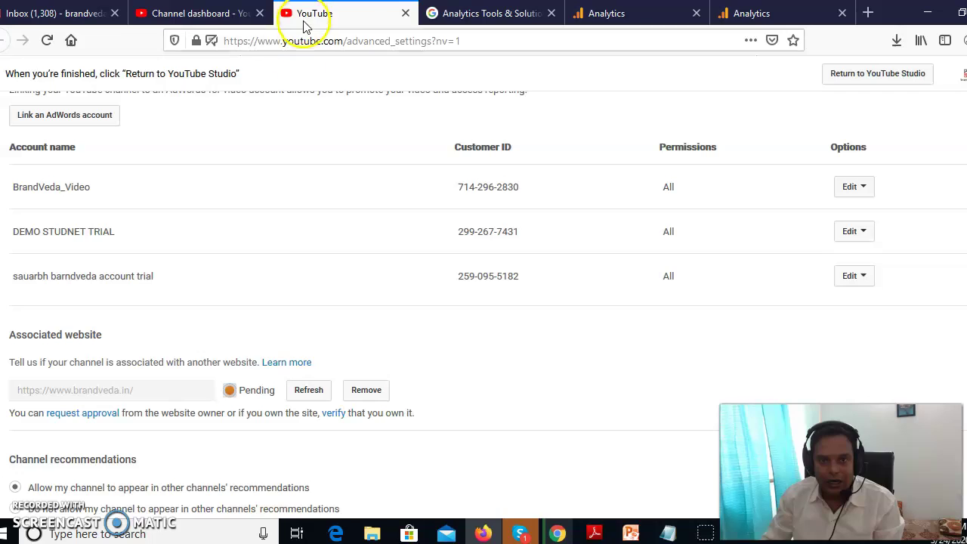
{"action": "scroll", "coordinate": [219, 361], "scroll_direction": "down", "scroll_amount": 4}
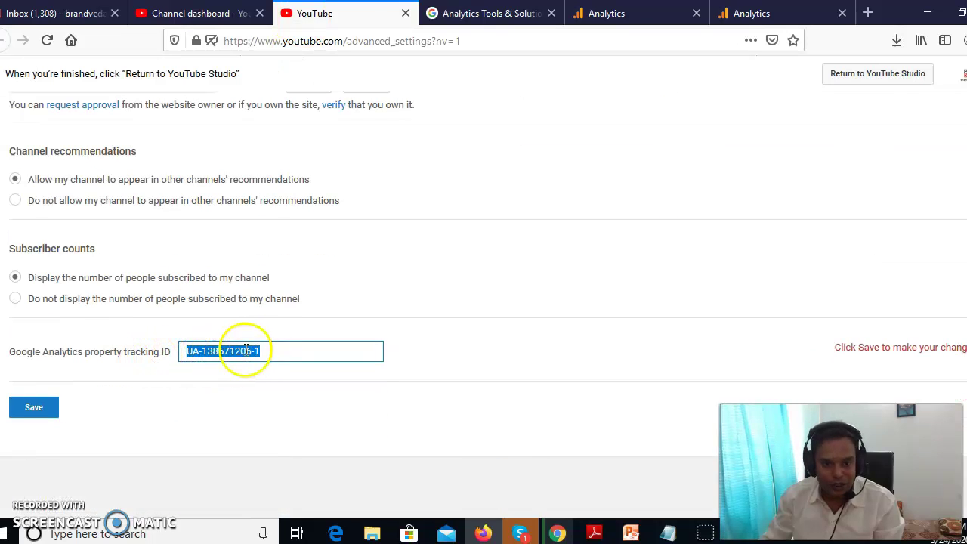
{"action": "left_click", "coordinate": [15, 409]}
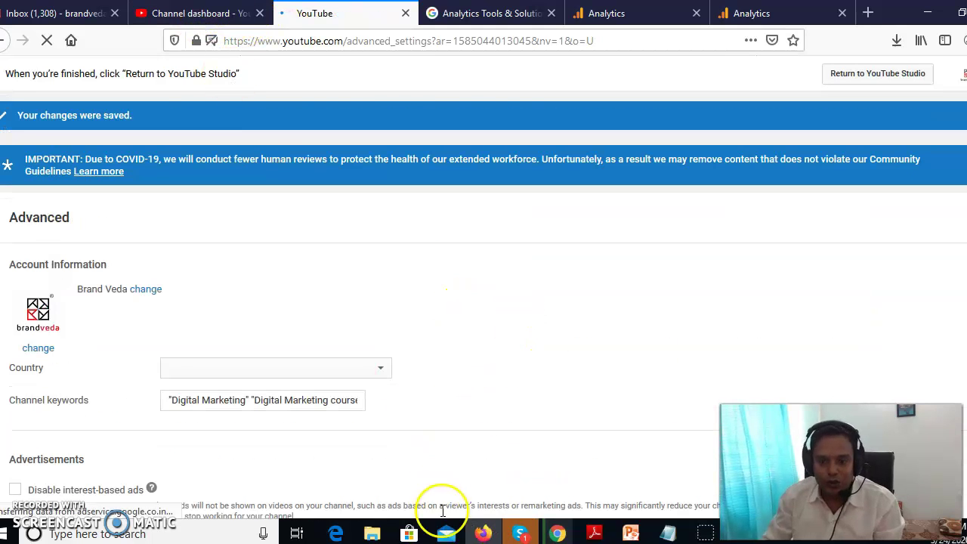
Switch to Google Ads in Chrome and open the Google Analytics details from the Linked accounts page.
{"action": "left_click", "coordinate": [555, 533]}
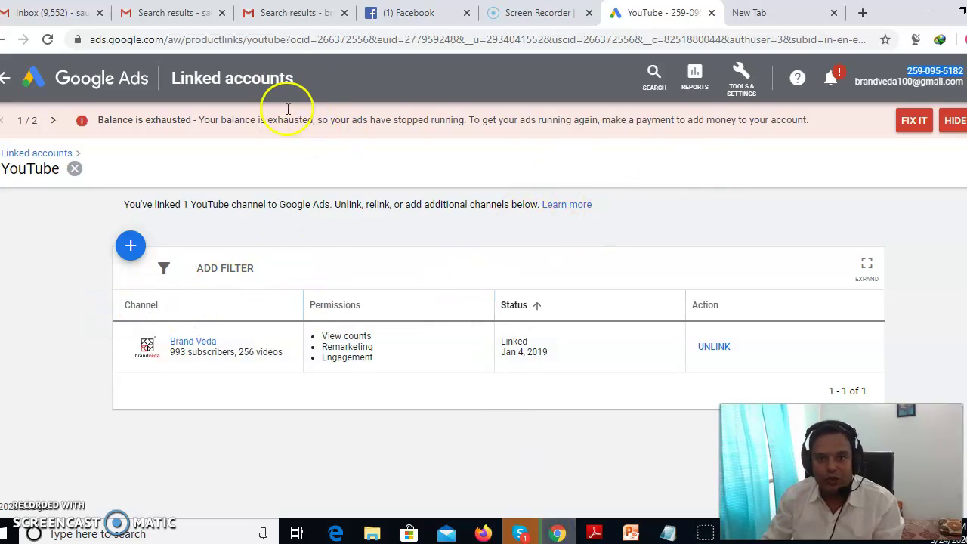
{"action": "left_click", "coordinate": [741, 79]}
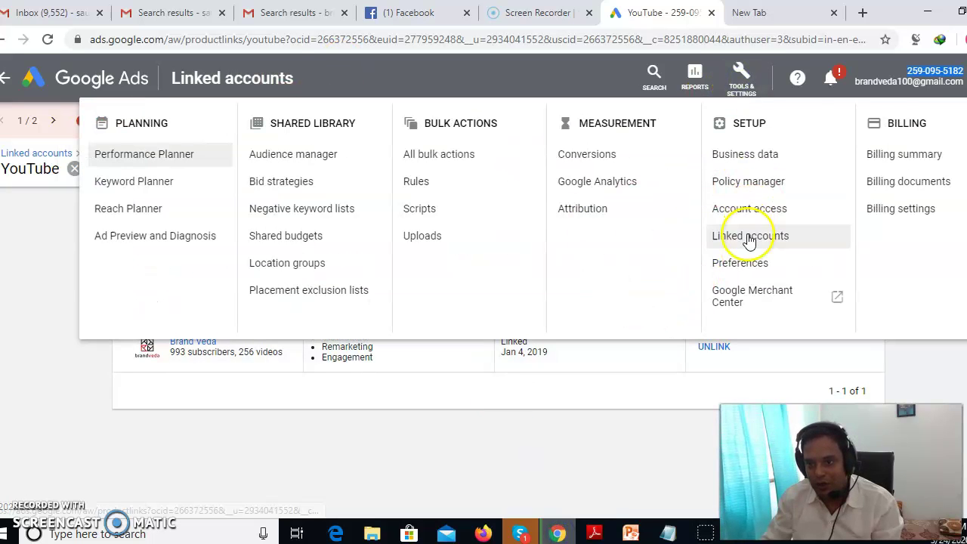
{"action": "left_click", "coordinate": [753, 233]}
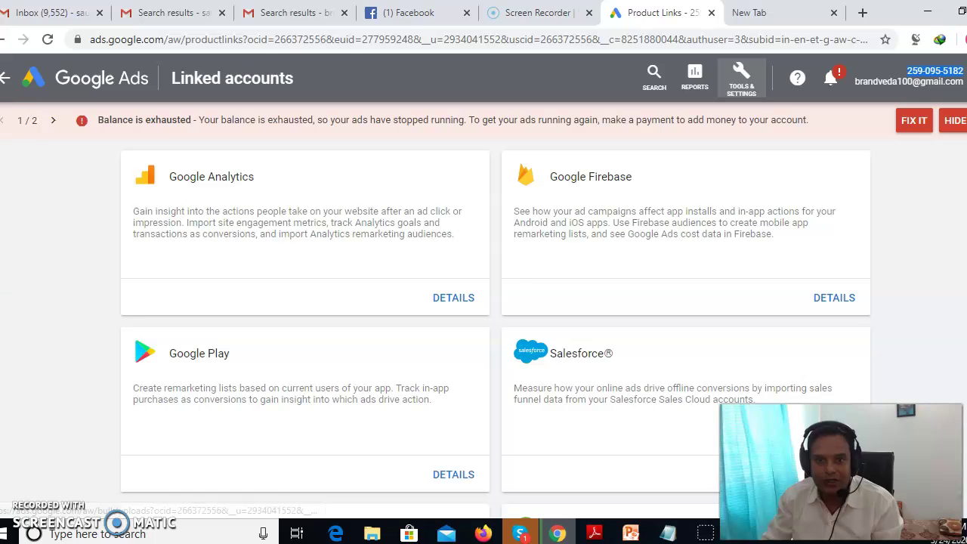
{"action": "left_click", "coordinate": [453, 302]}
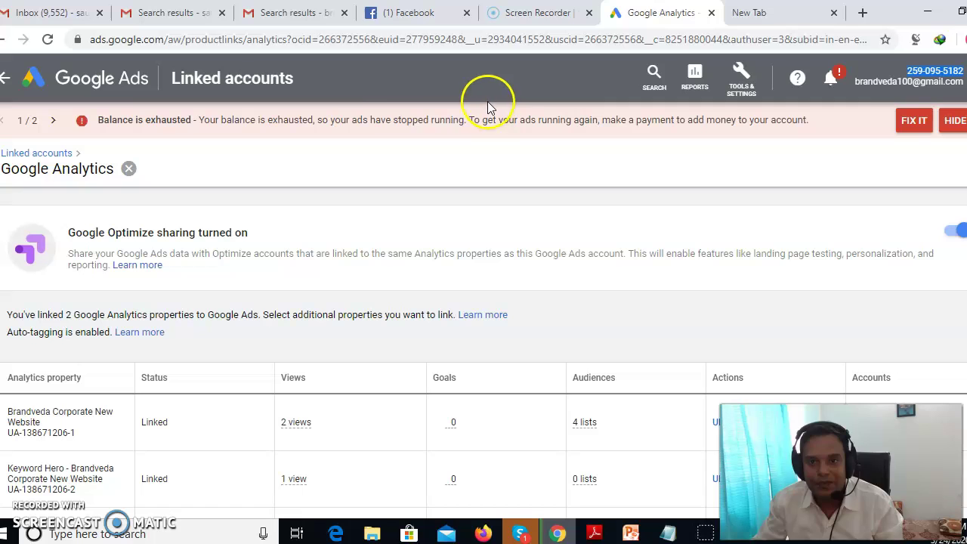
Switch to Google Analytics in Firefox and view the property's audience list under Audience Definitions.
{"action": "mouse_move", "coordinate": [509, 536]}
{"action": "left_click", "coordinate": [478, 534]}
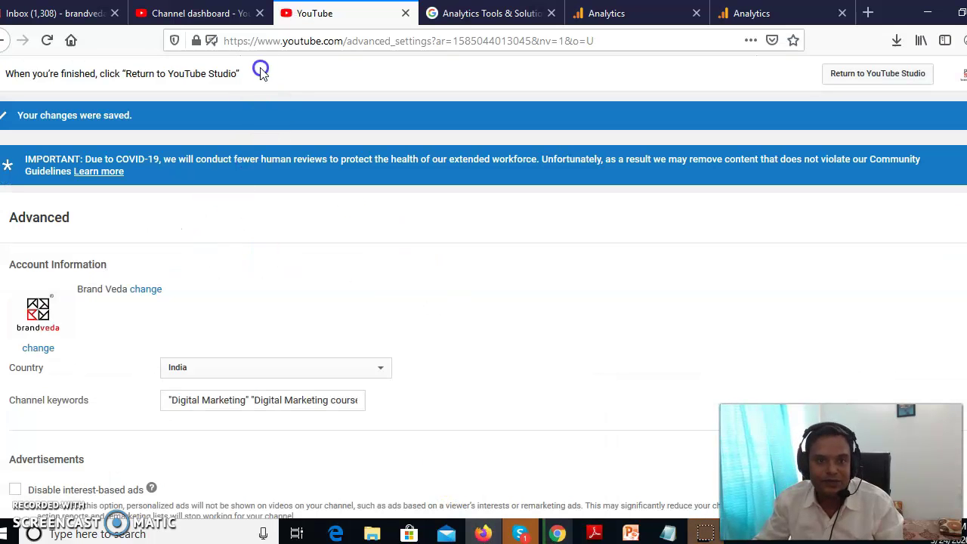
{"action": "left_click", "coordinate": [756, 13]}
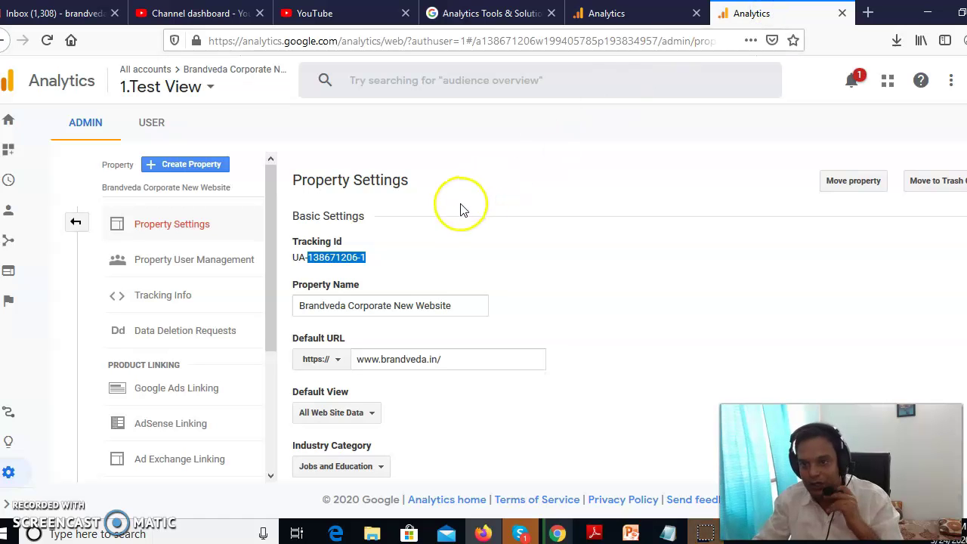
{"action": "left_click", "coordinate": [178, 257]}
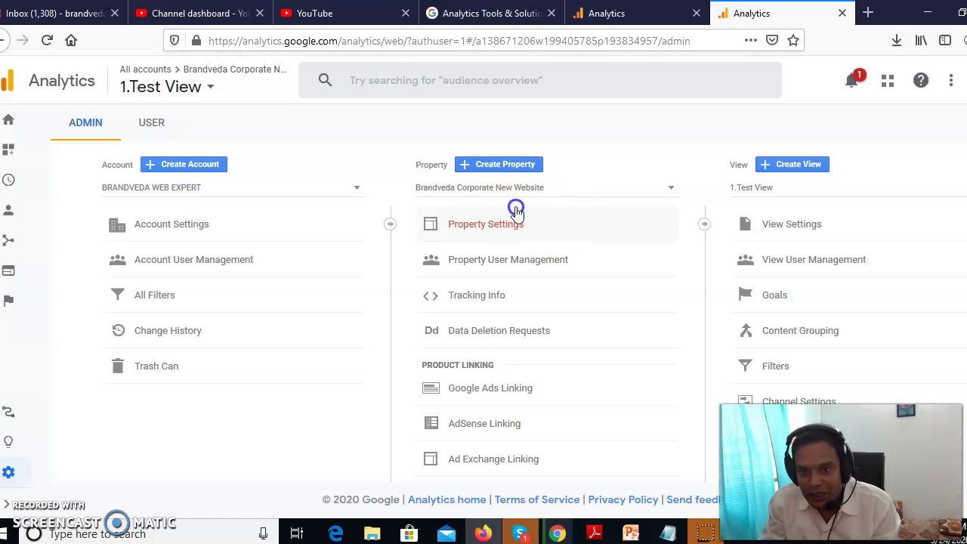
{"action": "scroll", "coordinate": [537, 354], "scroll_direction": "down", "scroll_amount": 4}
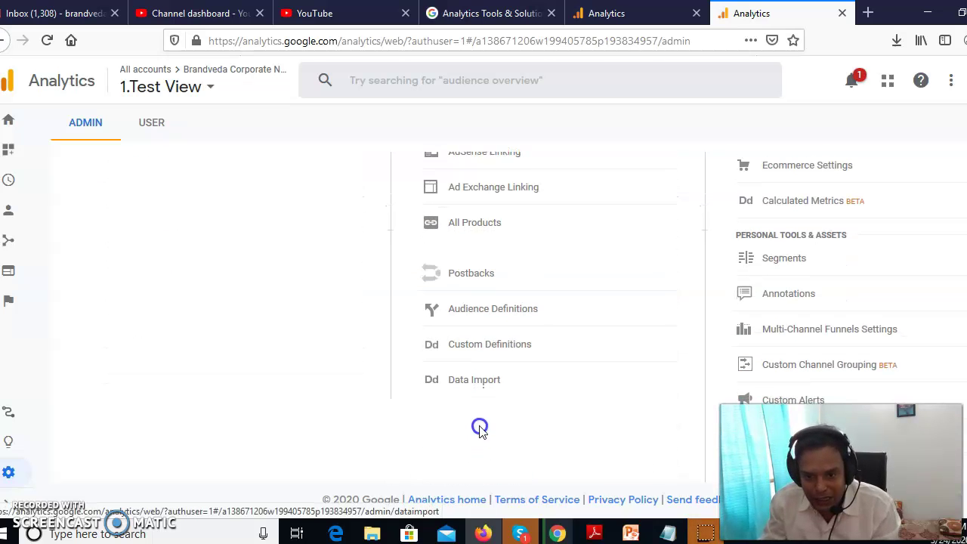
{"action": "left_click", "coordinate": [469, 314]}
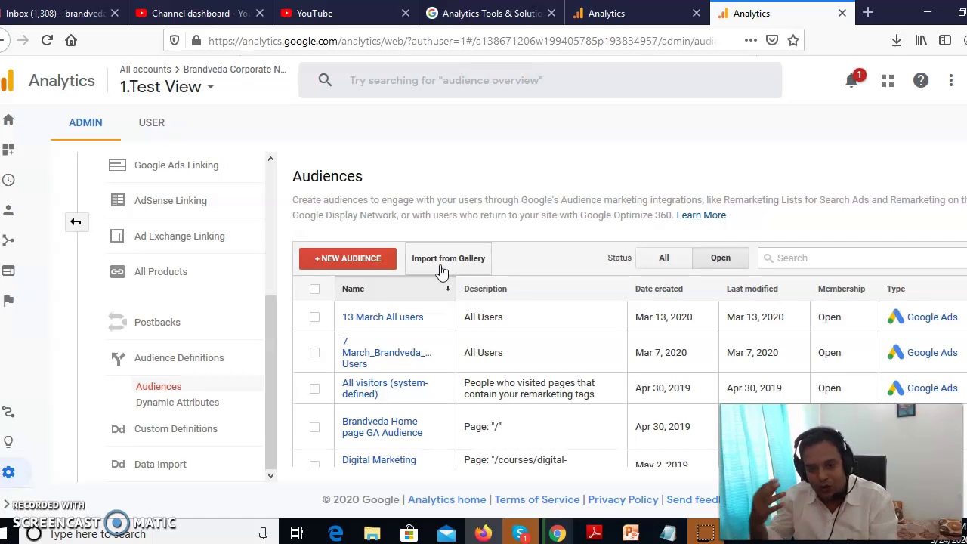
{"action": "scroll", "coordinate": [416, 347], "scroll_direction": "down", "scroll_amount": 3}
{"action": "scroll", "coordinate": [412, 355], "scroll_direction": "up", "scroll_amount": 3}
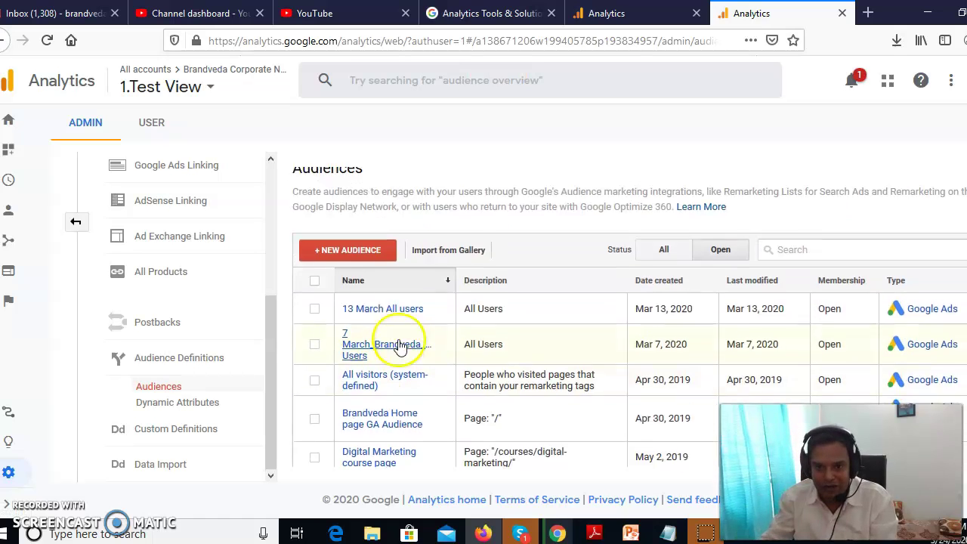
Start a new Analytics audience and look through the recommended audience definitions.
{"action": "left_click", "coordinate": [346, 265]}
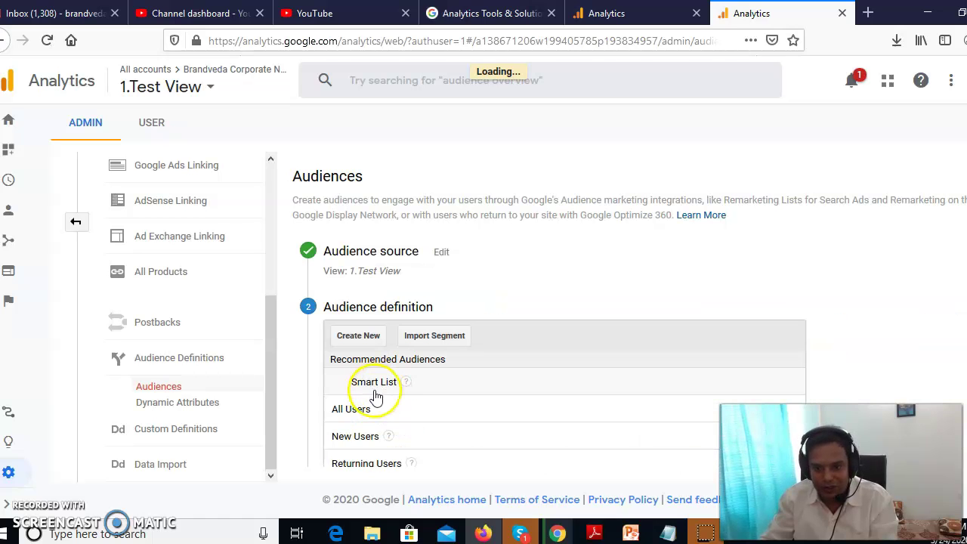
{"action": "scroll", "coordinate": [407, 376], "scroll_direction": "down", "scroll_amount": 3}
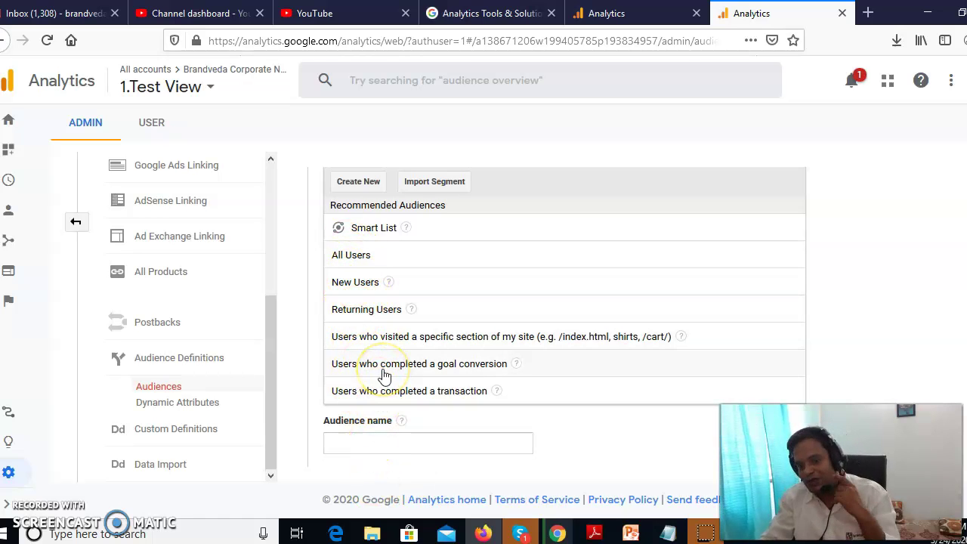
{"action": "scroll", "coordinate": [346, 317], "scroll_direction": "up", "scroll_amount": 2}
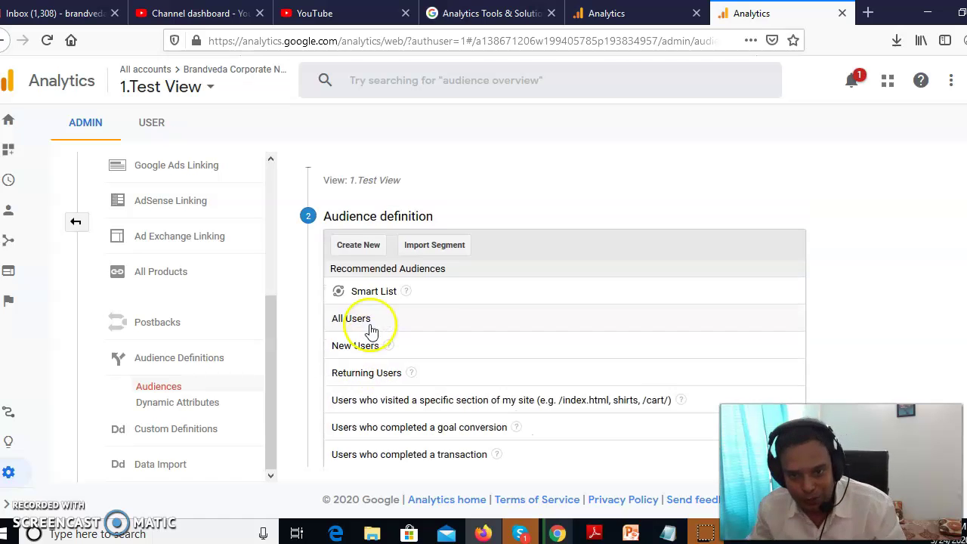
{"action": "scroll", "coordinate": [407, 359], "scroll_direction": "down", "scroll_amount": 3}
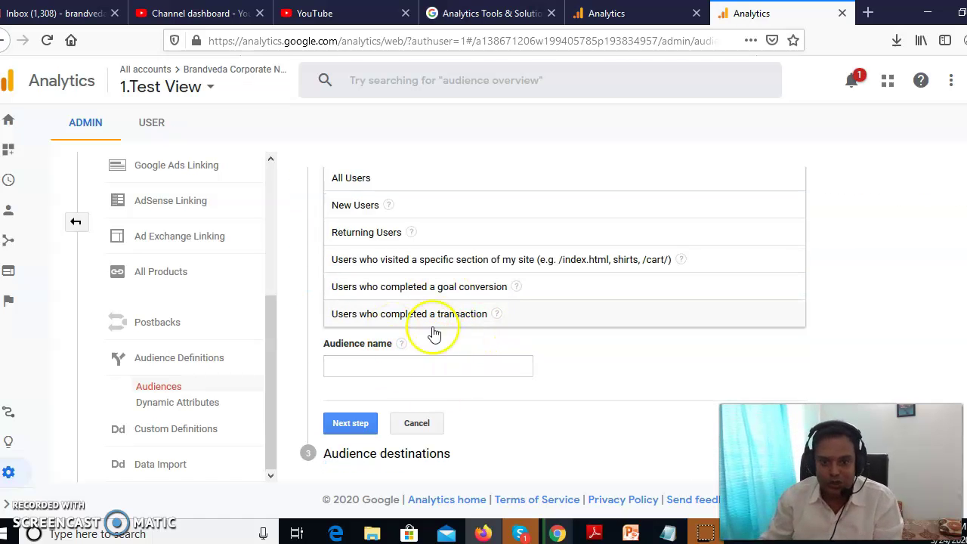
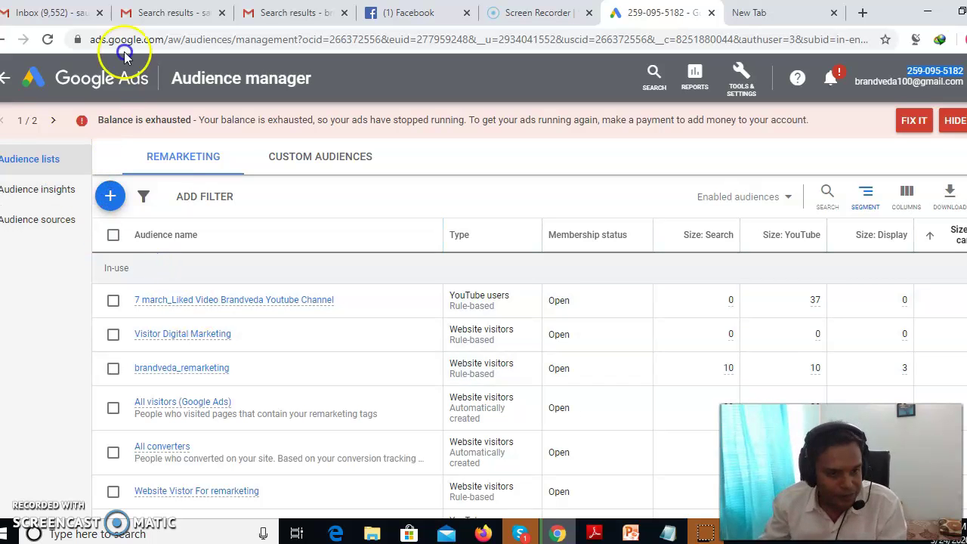
Start a new YouTube users audience from the audience lists and set its members to people who viewed any video from a channel.
{"action": "left_click", "coordinate": [35, 218]}
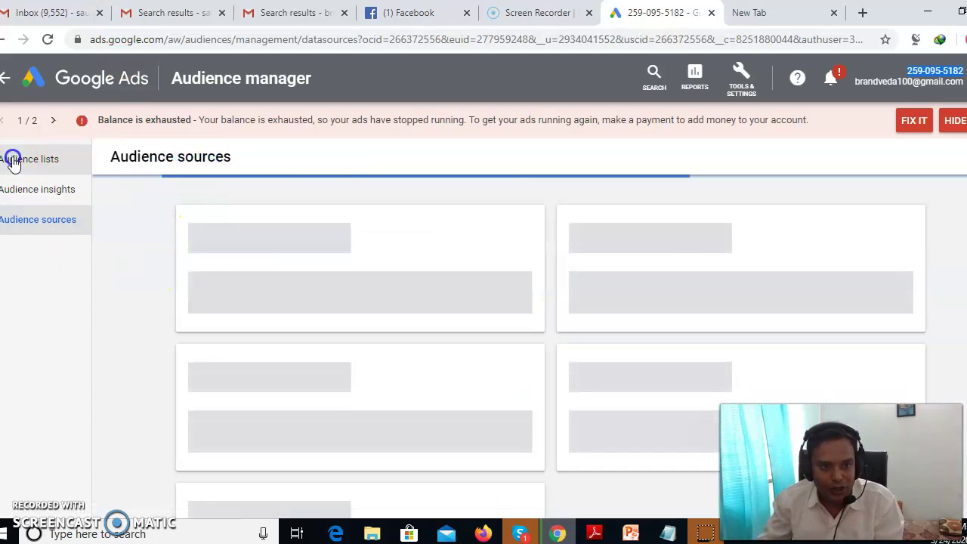
{"action": "left_click", "coordinate": [13, 160]}
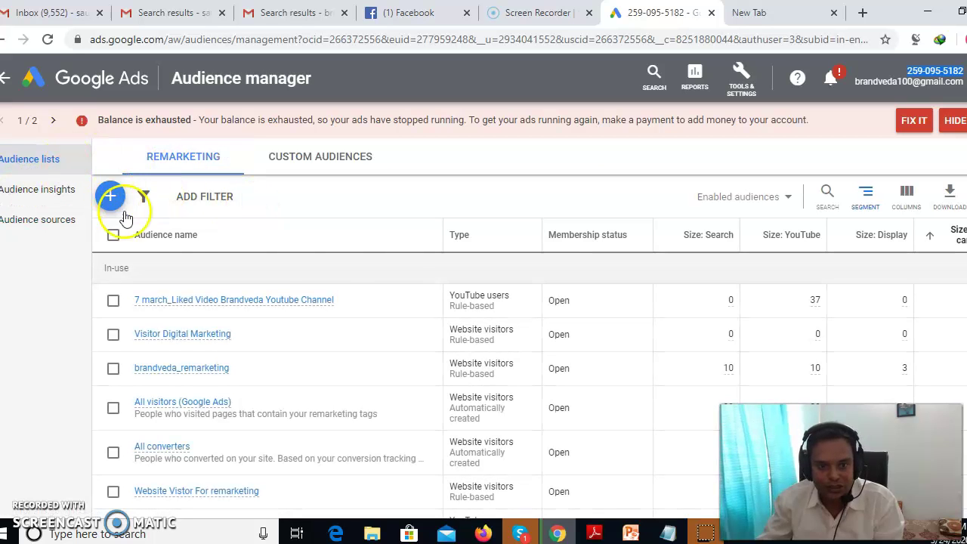
{"action": "left_click", "coordinate": [112, 198]}
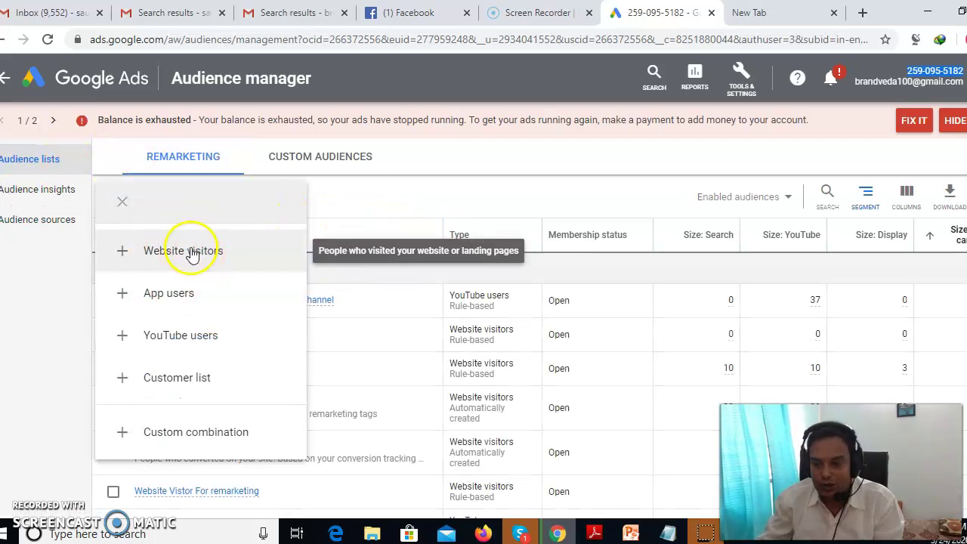
{"action": "left_click", "coordinate": [180, 335]}
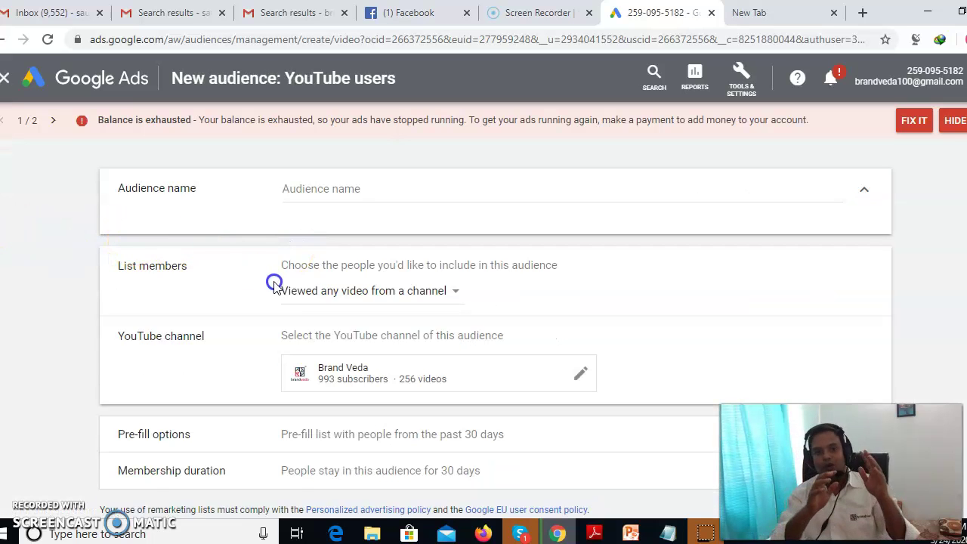
{"action": "scroll", "coordinate": [362, 302], "scroll_direction": "down", "scroll_amount": 1}
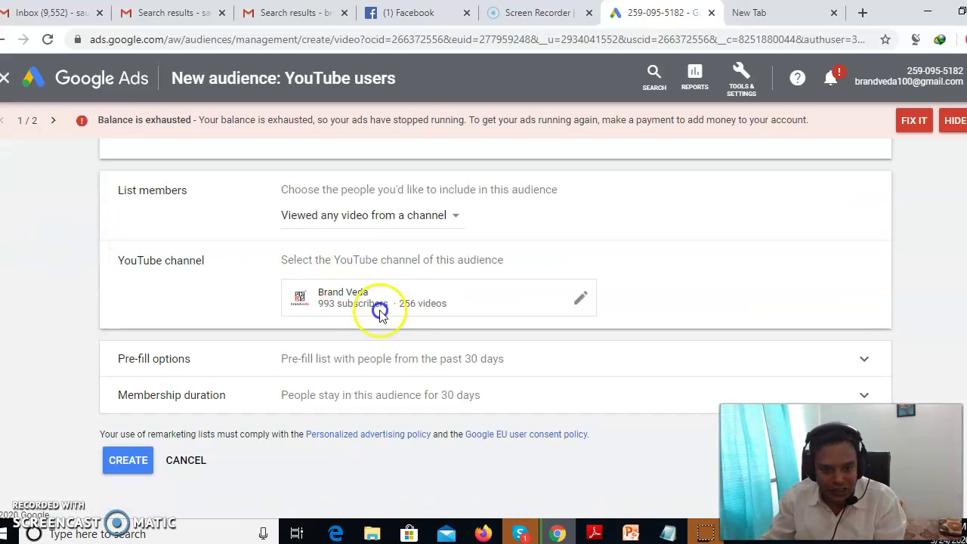
{"action": "scroll", "coordinate": [350, 317], "scroll_direction": "up", "scroll_amount": 1}
{"action": "left_click", "coordinate": [360, 296]}
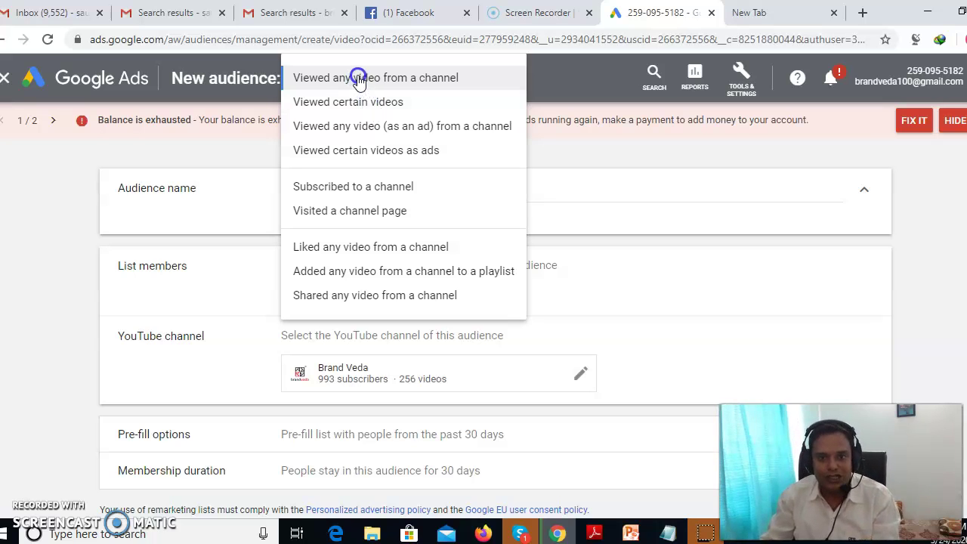
{"action": "left_click", "coordinate": [321, 81]}
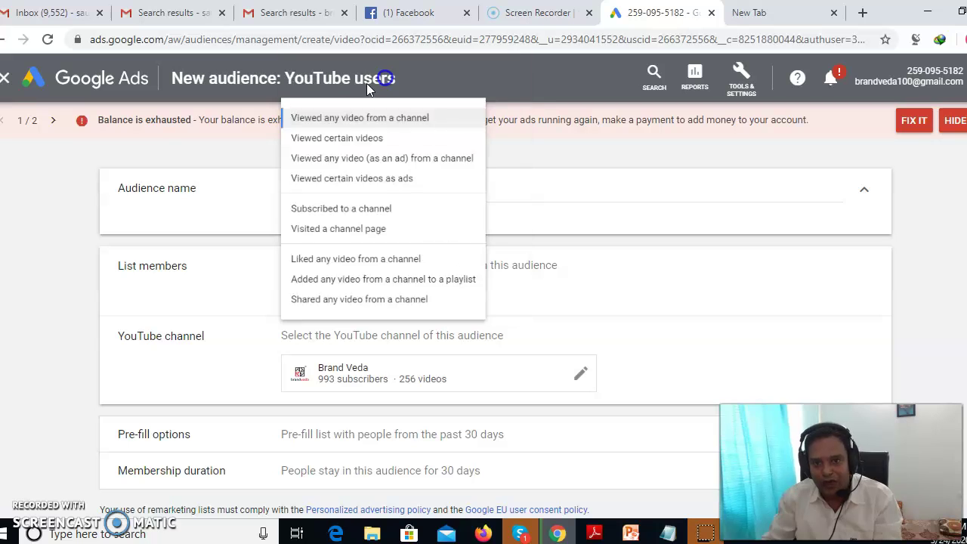
Switch to YouTube Studio in Firefox and close the channel settings dialog to return to the channel dashboard.
{"action": "left_click", "coordinate": [557, 533]}
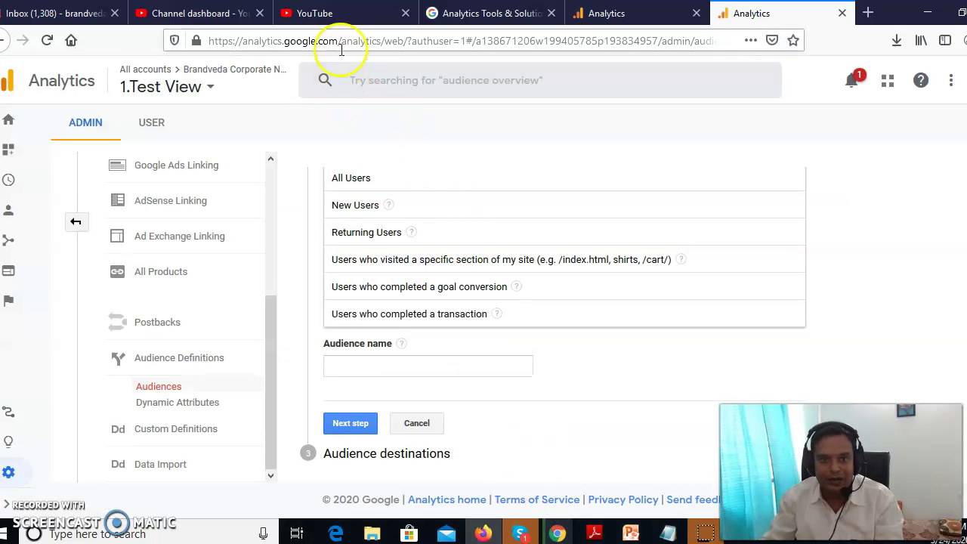
{"action": "left_click", "coordinate": [315, 12]}
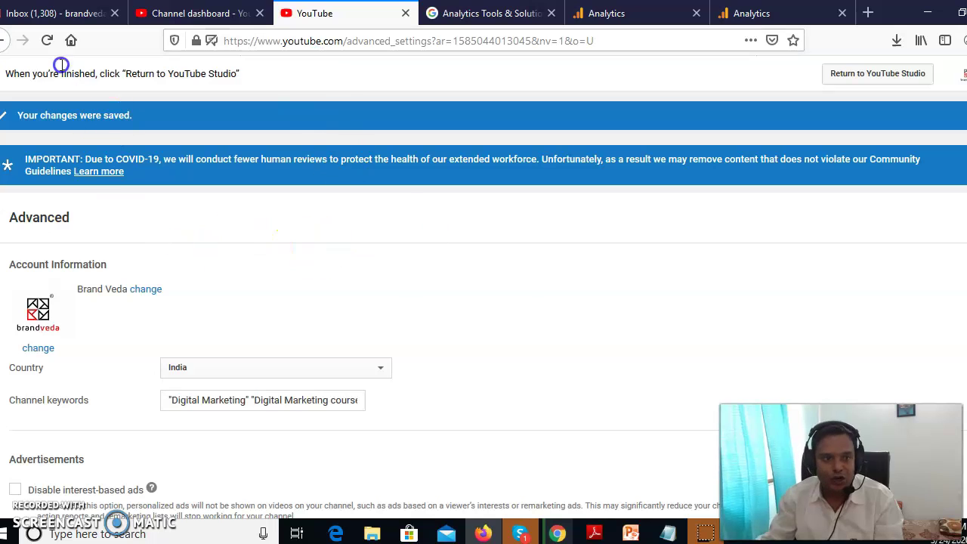
{"action": "left_click", "coordinate": [192, 12]}
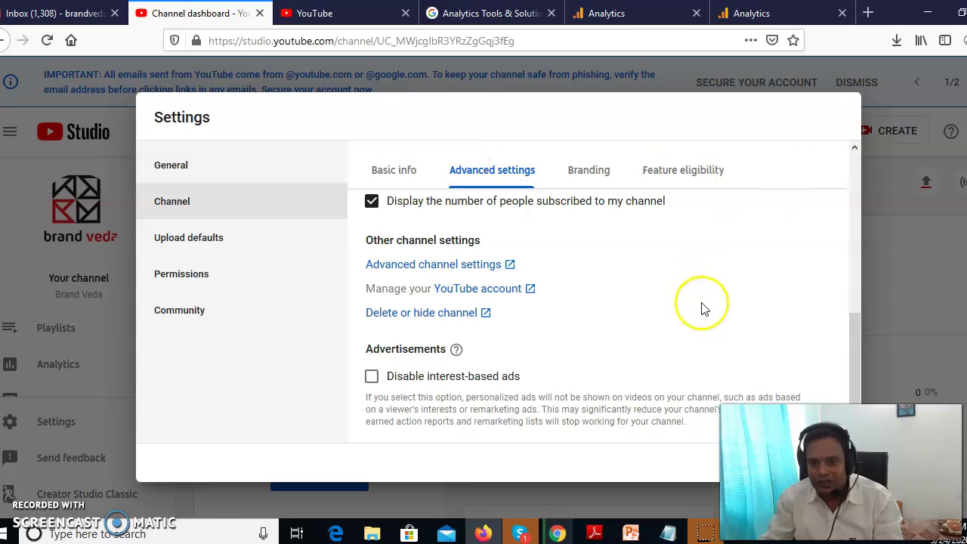
{"action": "left_click", "coordinate": [778, 464]}
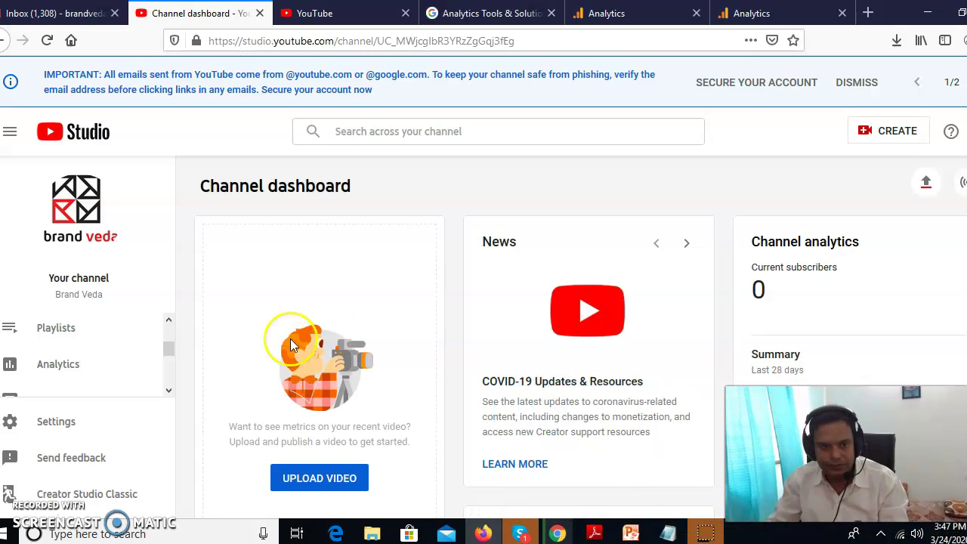
{"action": "scroll", "coordinate": [64, 354], "scroll_direction": "down", "scroll_amount": 2}
{"action": "scroll", "coordinate": [72, 355], "scroll_direction": "up", "scroll_amount": 2}
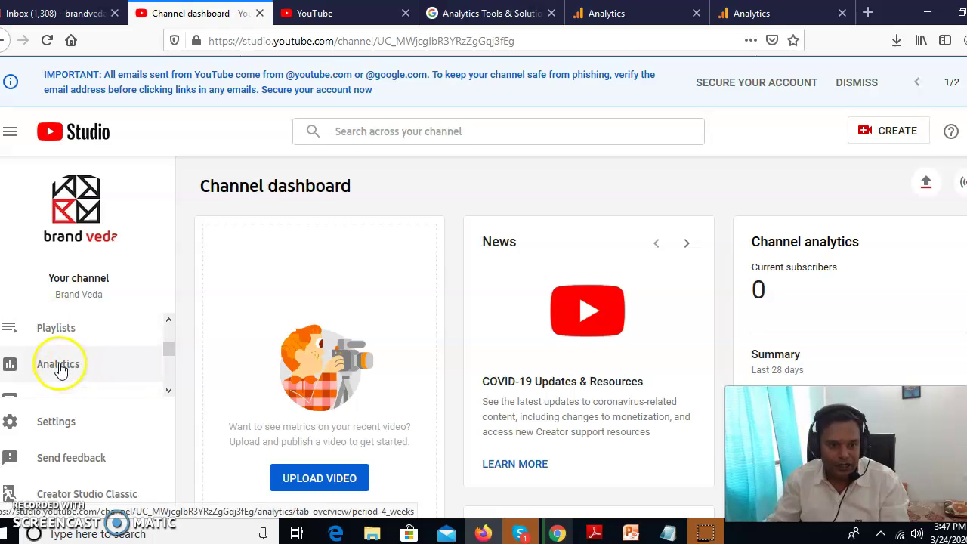
Open the channel analytics and look through the Overview and Reach reports.
{"action": "left_click", "coordinate": [59, 365]}
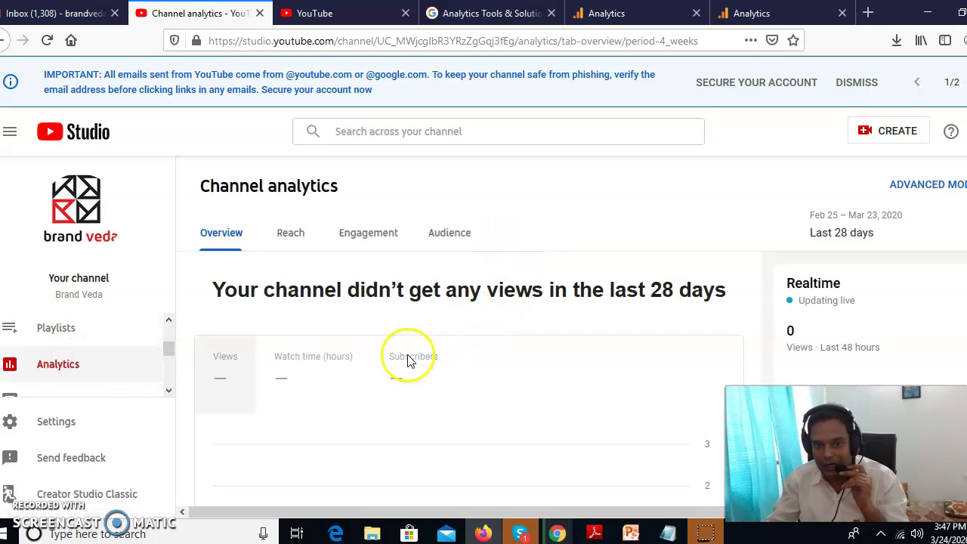
{"action": "scroll", "coordinate": [408, 364], "scroll_direction": "down", "scroll_amount": 3}
{"action": "scroll", "coordinate": [406, 366], "scroll_direction": "up", "scroll_amount": 3}
{"action": "left_click", "coordinate": [291, 234]}
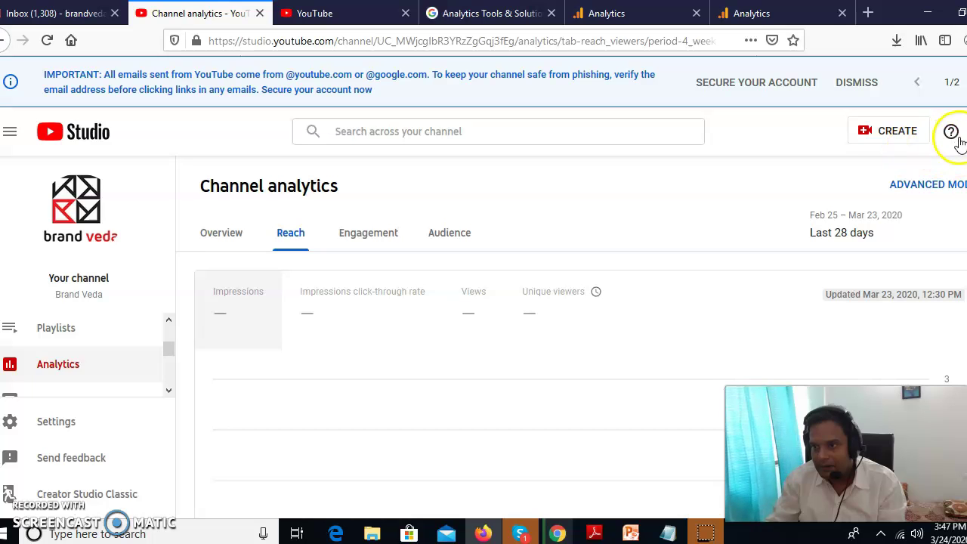
Close the extra browser tab and open the Brand Veda channel page on YouTube.
{"action": "left_click", "coordinate": [60, 324]}
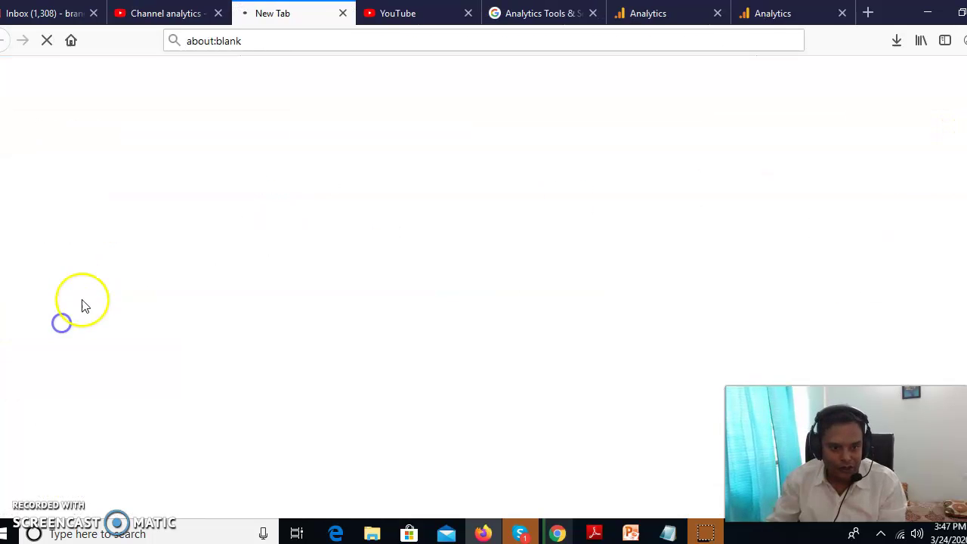
{"action": "left_click", "coordinate": [344, 14]}
{"action": "left_click", "coordinate": [345, 17]}
{"action": "left_click", "coordinate": [40, 310]}
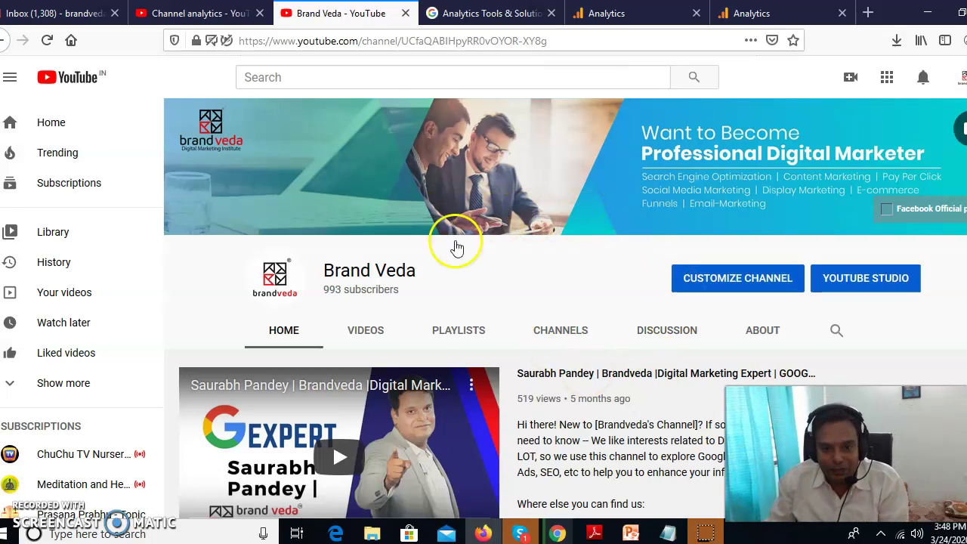
Switch to Google Ads in Chrome, name the YouTube users audience "Viwed Videos_Channel" and create it.
{"action": "left_click", "coordinate": [567, 533]}
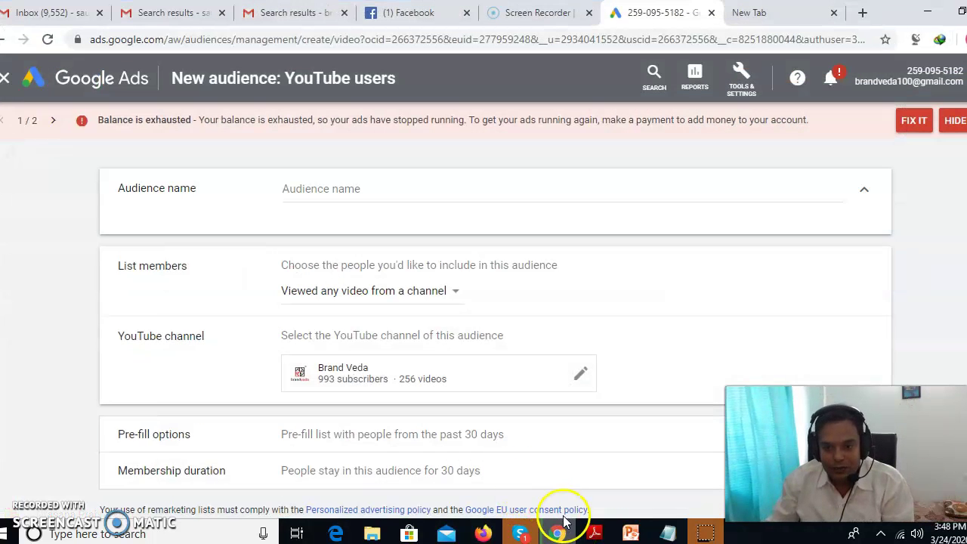
{"action": "scroll", "coordinate": [343, 308], "scroll_direction": "down", "scroll_amount": 1}
{"action": "scroll", "coordinate": [334, 257], "scroll_direction": "up", "scroll_amount": 1}
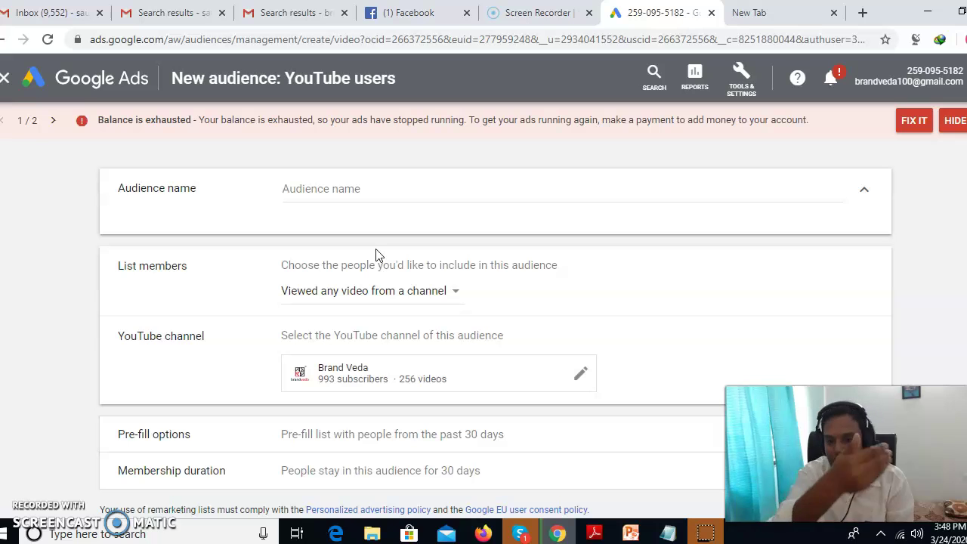
{"action": "scroll", "coordinate": [378, 255], "scroll_direction": "down", "scroll_amount": 1}
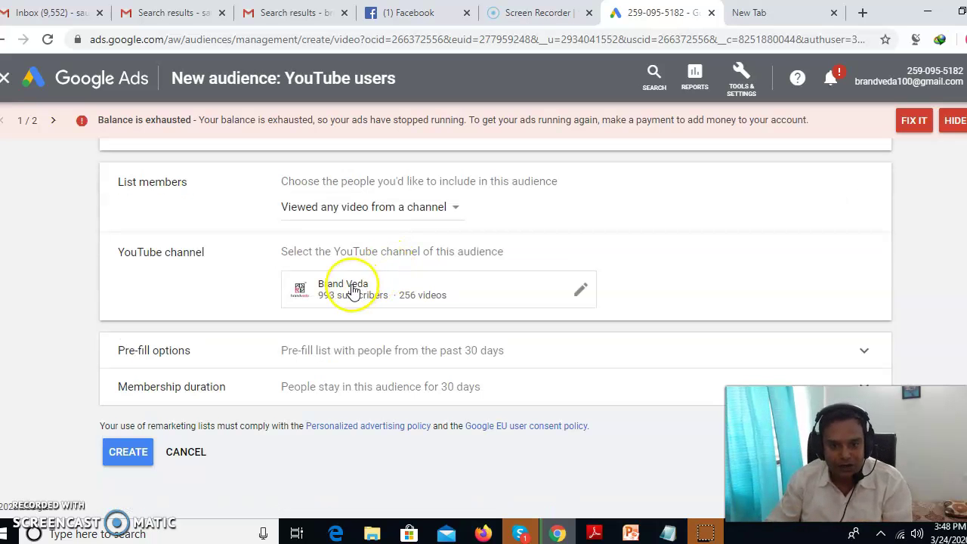
{"action": "left_click", "coordinate": [126, 462]}
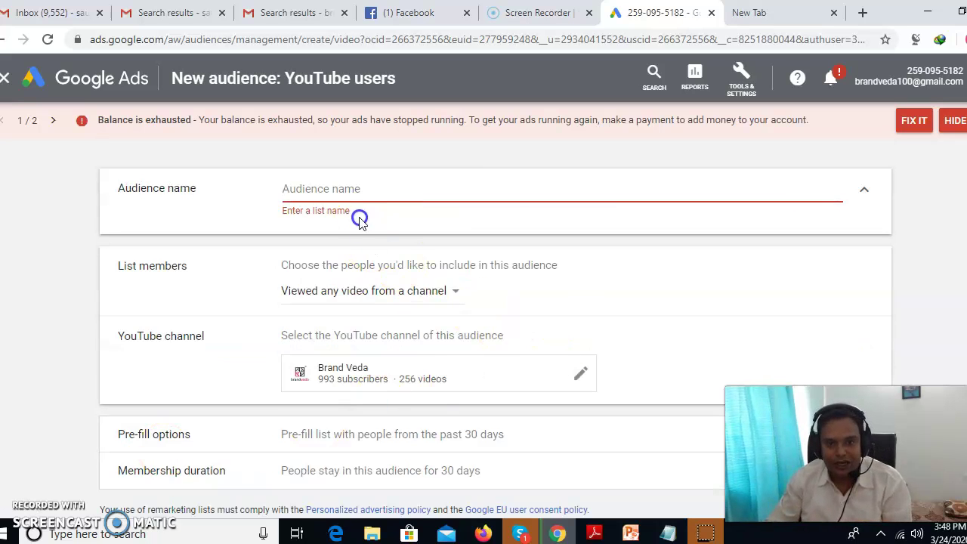
{"action": "left_click", "coordinate": [355, 188]}
{"action": "type", "text": "Viwed Videos Channel"}
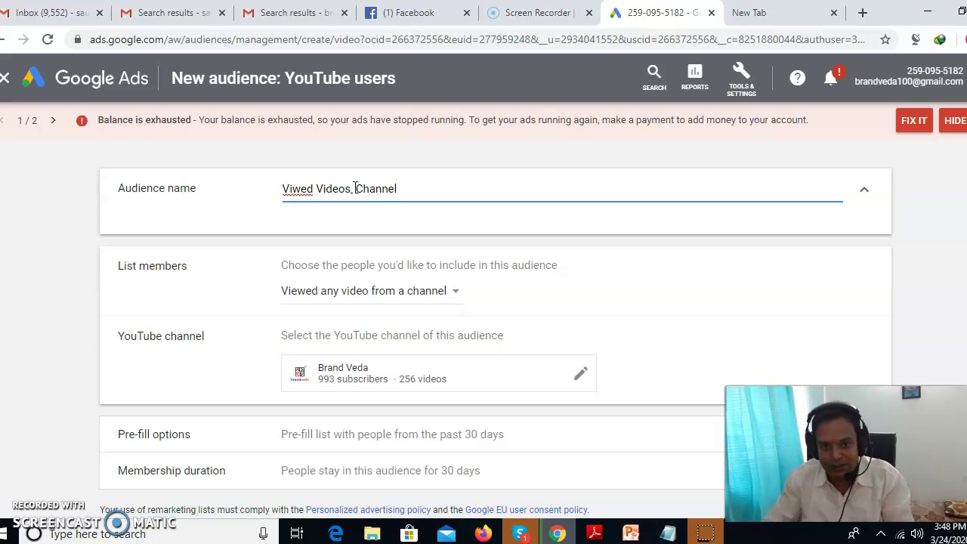
{"action": "scroll", "coordinate": [361, 219], "scroll_direction": "down", "scroll_amount": 1}
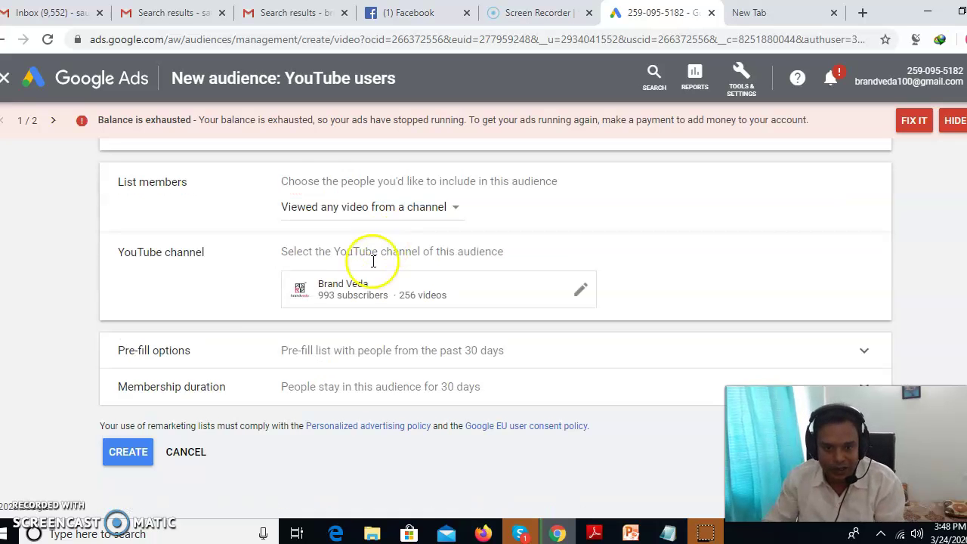
{"action": "left_click", "coordinate": [129, 453]}
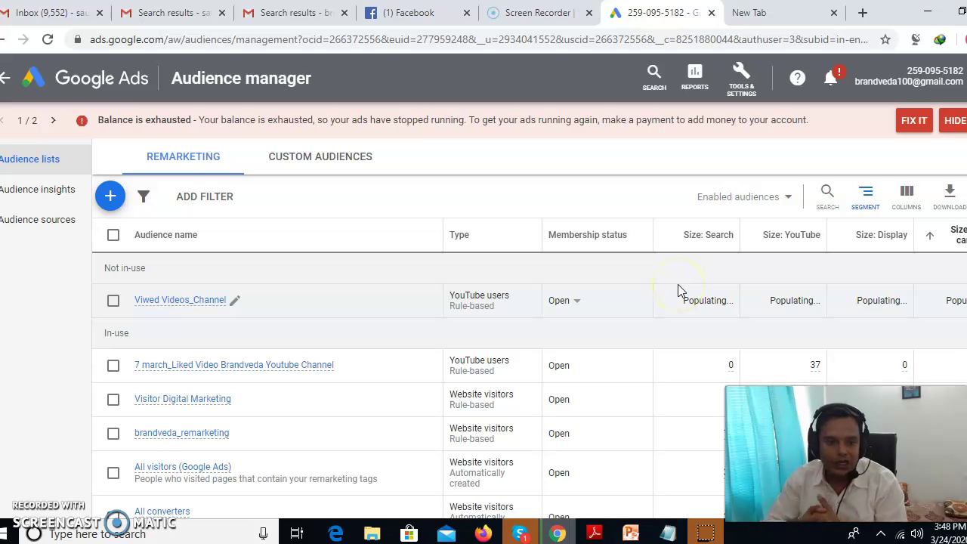
Start a new website visitors audience named "Home page/ DM" and keep Visitors of a page as its member type.
{"action": "scroll", "coordinate": [503, 346], "scroll_direction": "down", "scroll_amount": 5}
{"action": "scroll", "coordinate": [328, 324], "scroll_direction": "up", "scroll_amount": 5}
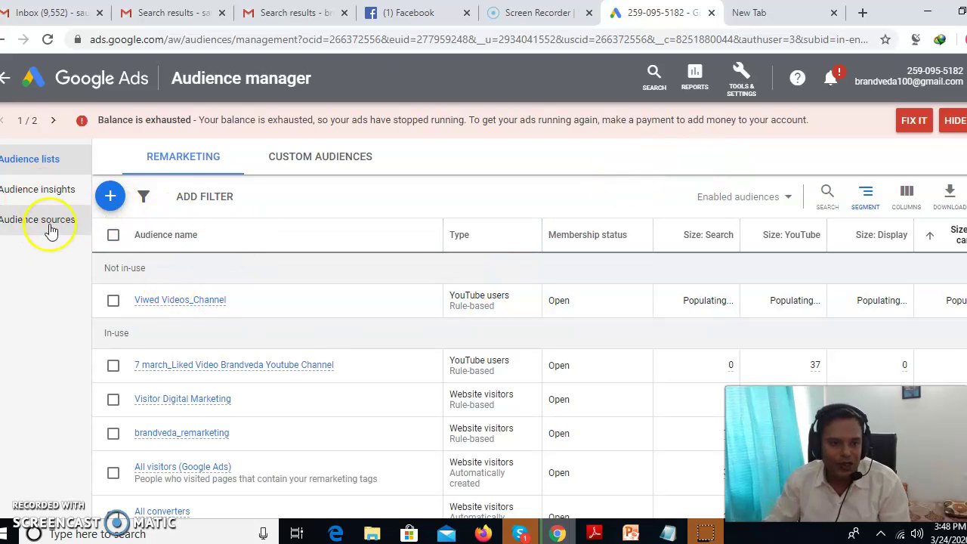
{"action": "left_click", "coordinate": [110, 196]}
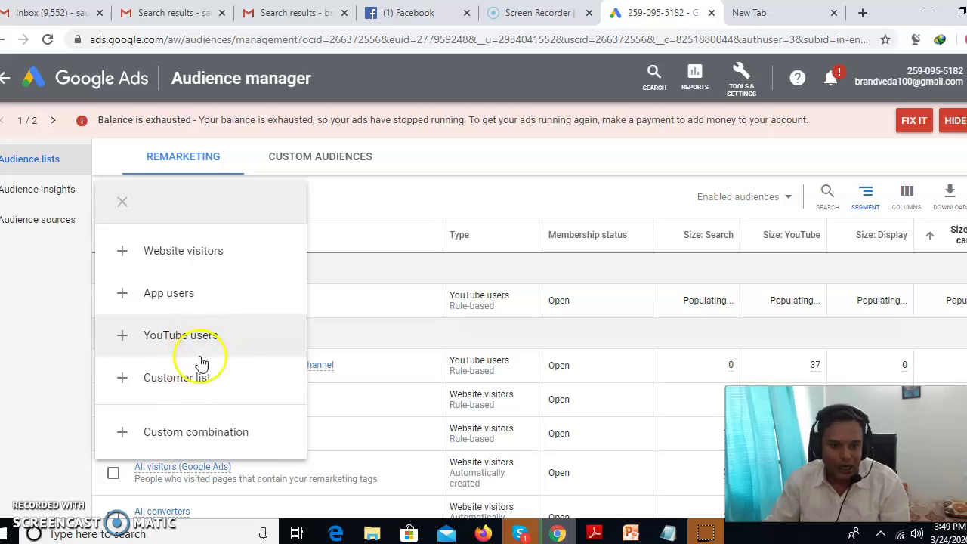
{"action": "left_click", "coordinate": [198, 254]}
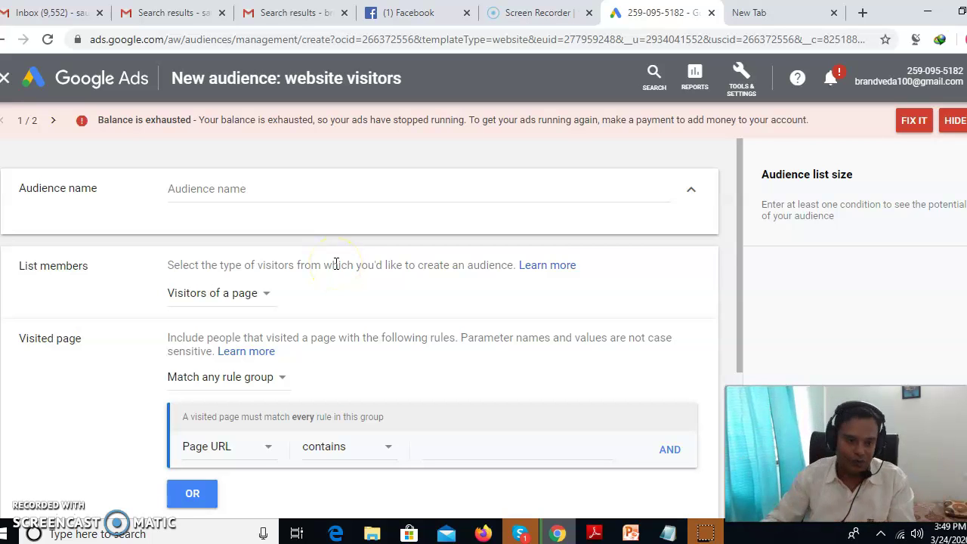
{"action": "left_click", "coordinate": [249, 295]}
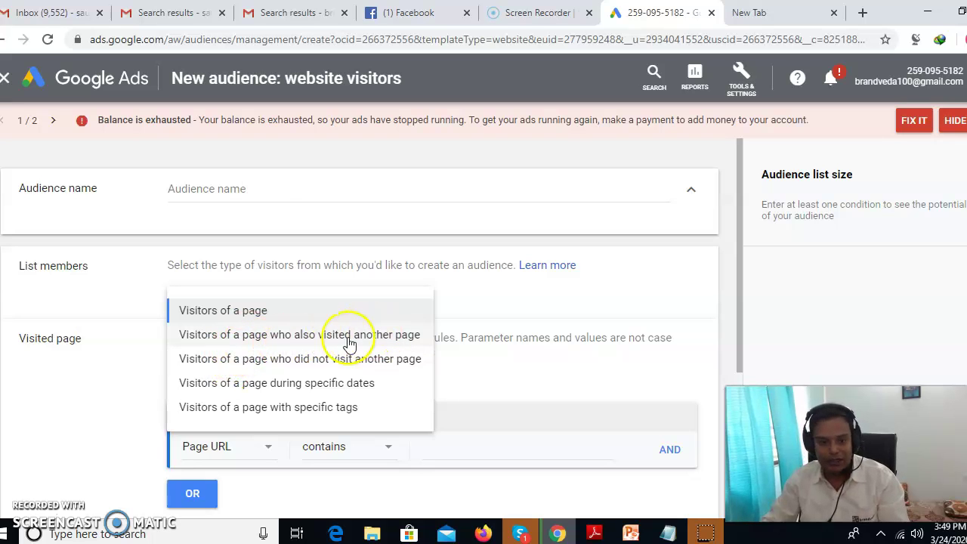
{"action": "left_click", "coordinate": [246, 189]}
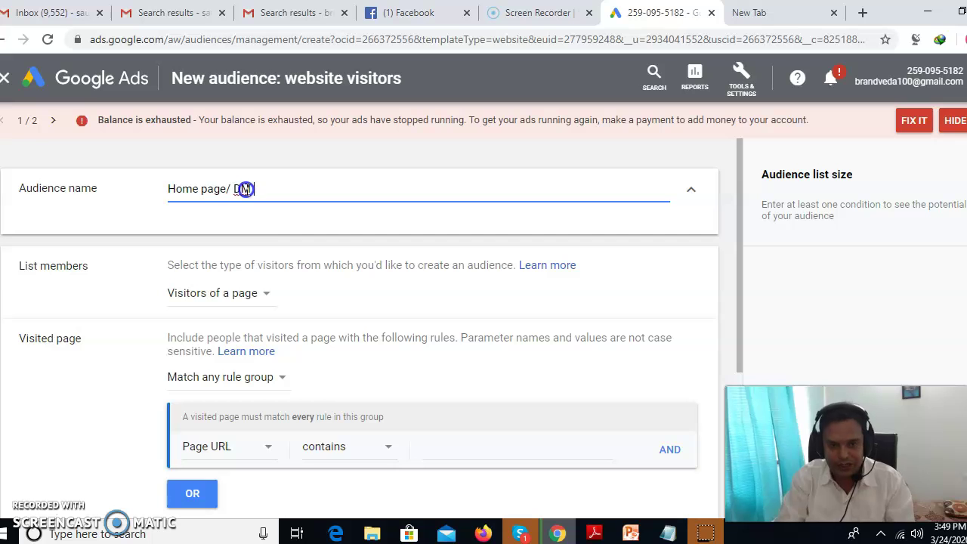
Set the audience's visited page rule to Page URL equals "/".
{"action": "scroll", "coordinate": [312, 339], "scroll_direction": "down", "scroll_amount": 1}
{"action": "left_click", "coordinate": [336, 372]}
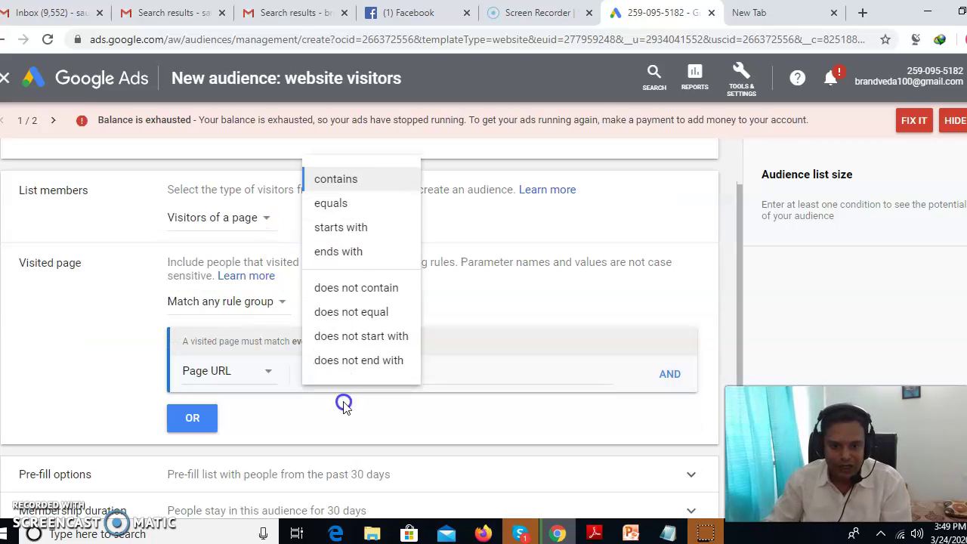
{"action": "left_click", "coordinate": [340, 214]}
{"action": "left_click", "coordinate": [504, 375]}
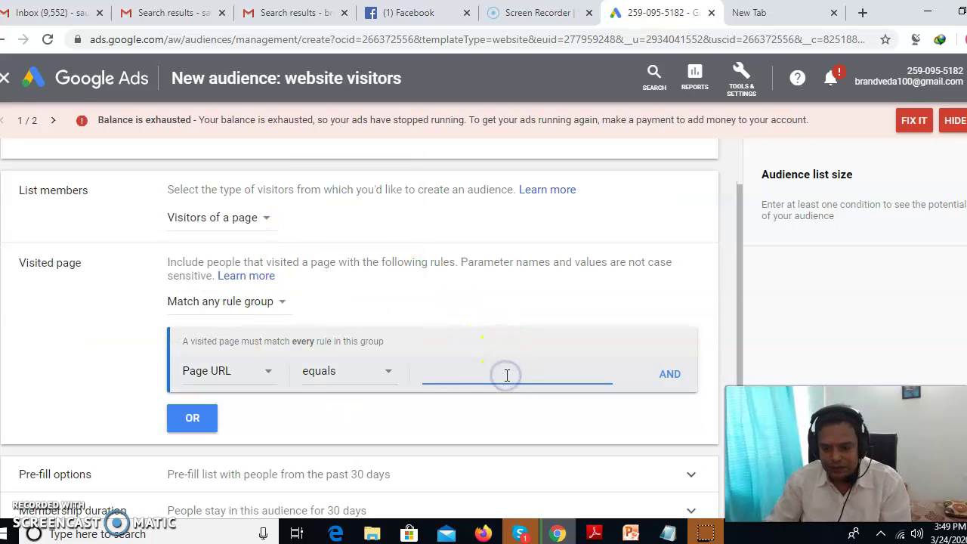
{"action": "scroll", "coordinate": [249, 410], "scroll_direction": "down", "scroll_amount": 2}
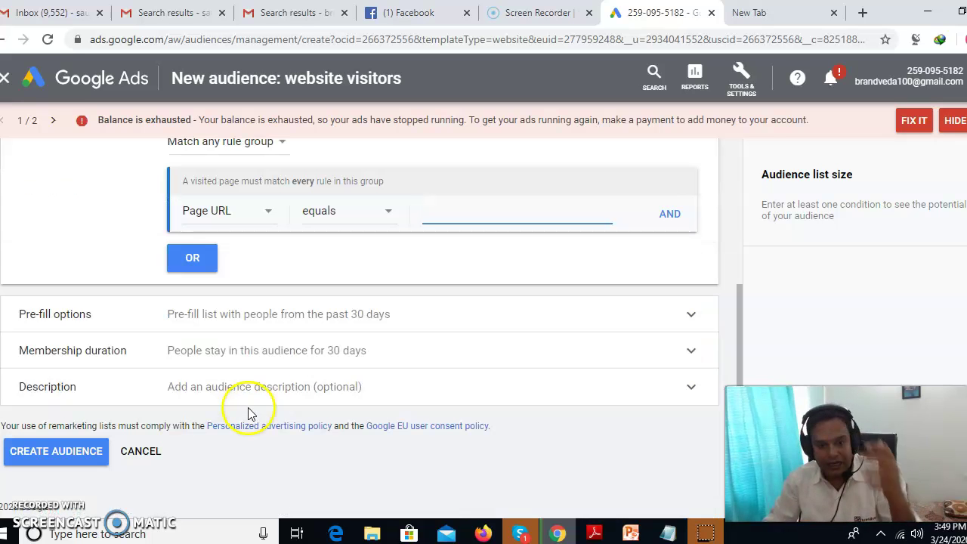
{"action": "left_click", "coordinate": [74, 456]}
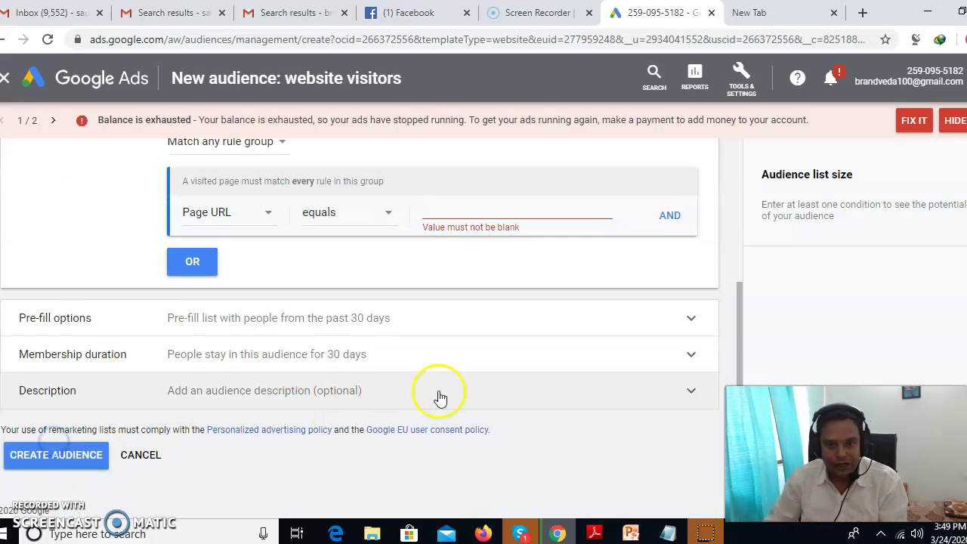
{"action": "type", "text": "/"}
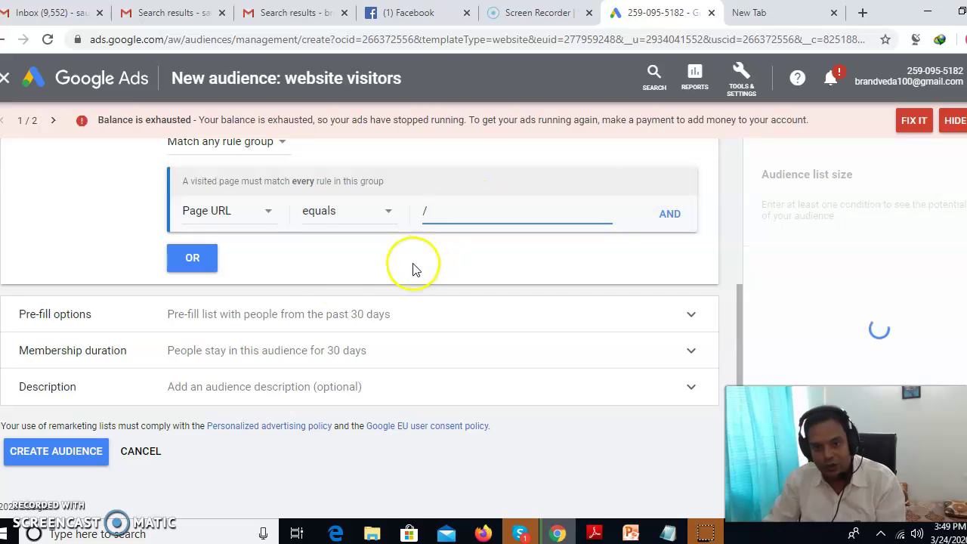
{"action": "scroll", "coordinate": [75, 464], "scroll_direction": "down", "scroll_amount": 1}
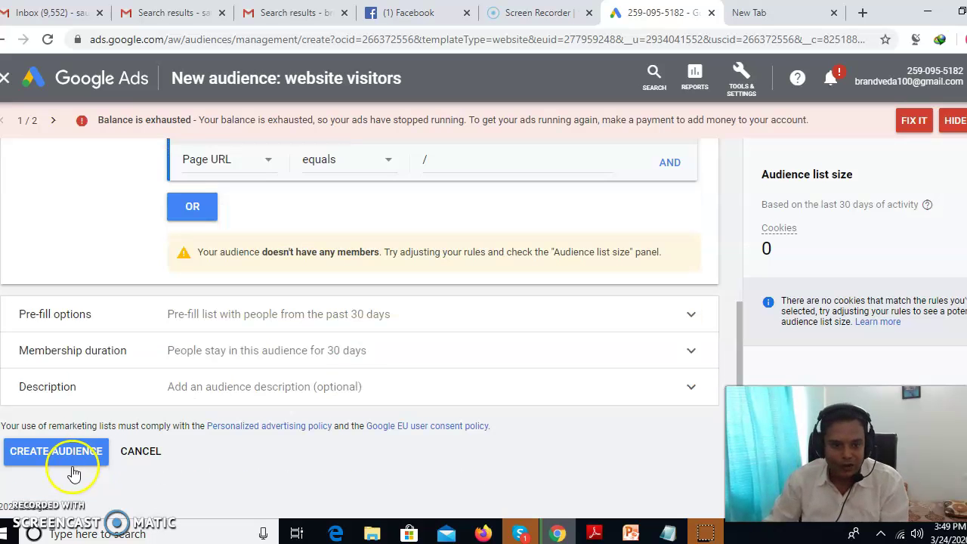
{"action": "scroll", "coordinate": [385, 227], "scroll_direction": "up", "scroll_amount": 1}
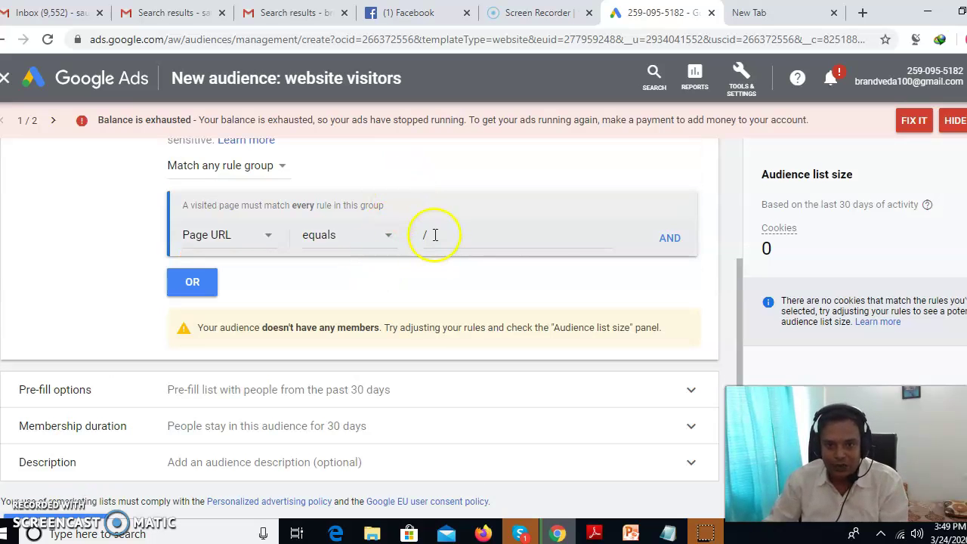
Extend the visited page URL value to "/digital-marketing" and leave the website visitors audience form without creating it.
{"action": "type", "text": "digita"}
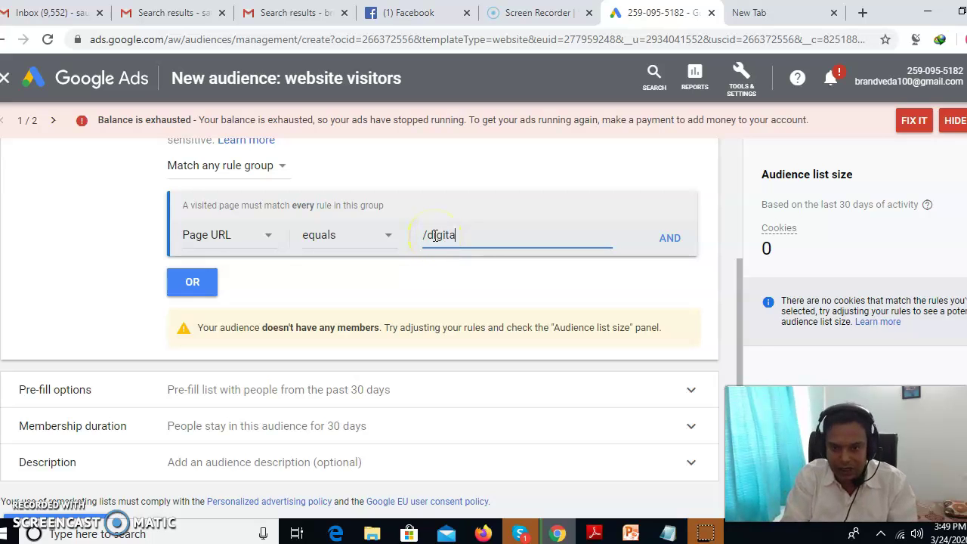
{"action": "type", "text": "l-marketing"}
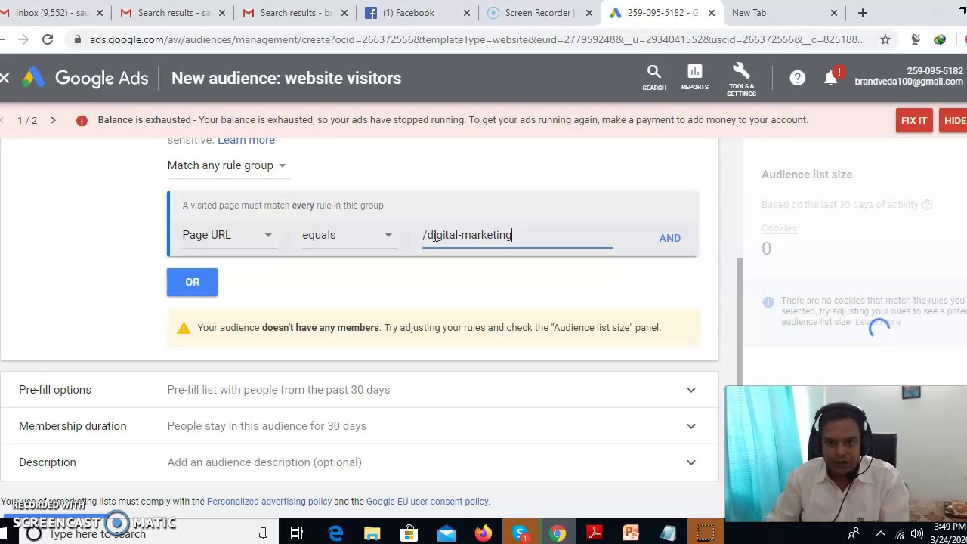
{"action": "scroll", "coordinate": [330, 287], "scroll_direction": "down", "scroll_amount": 1}
{"action": "scroll", "coordinate": [393, 281], "scroll_direction": "up", "scroll_amount": 4}
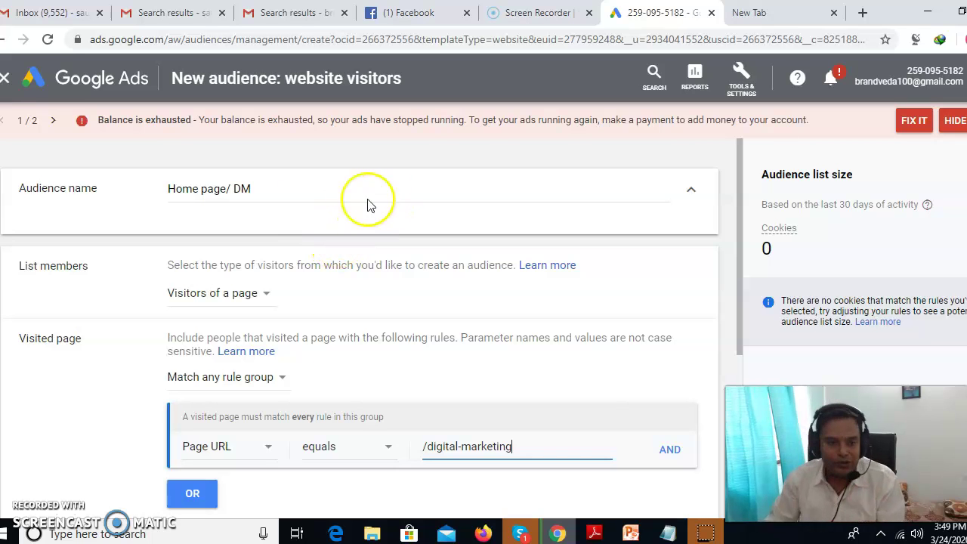
{"action": "left_click", "coordinate": [9, 79]}
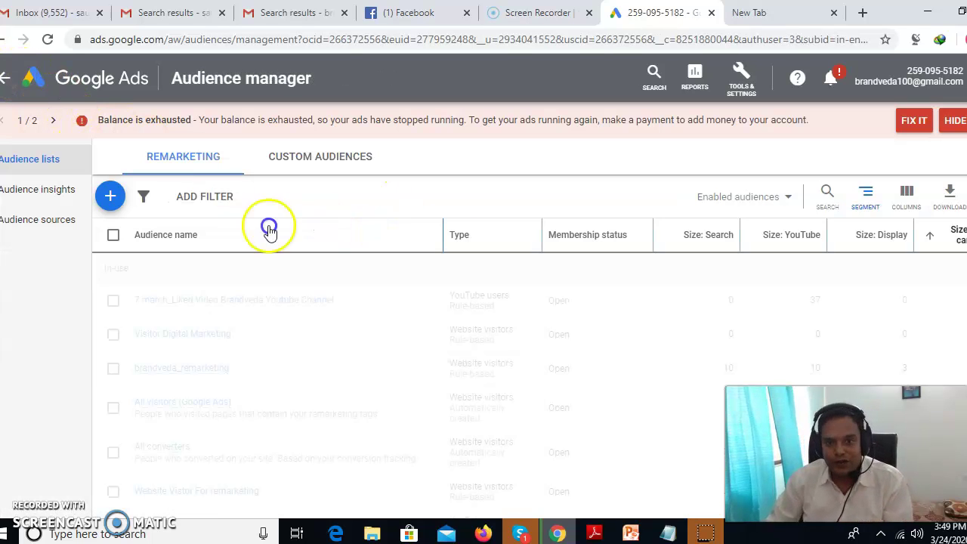
Leave Audience manager and open the Campaigns page of the account.
{"action": "left_click", "coordinate": [7, 78]}
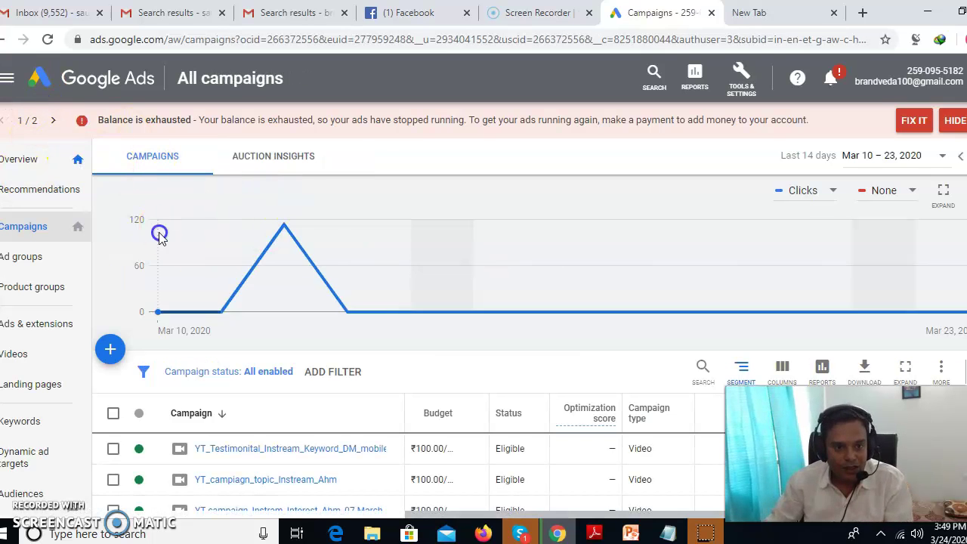
{"action": "left_click", "coordinate": [18, 158]}
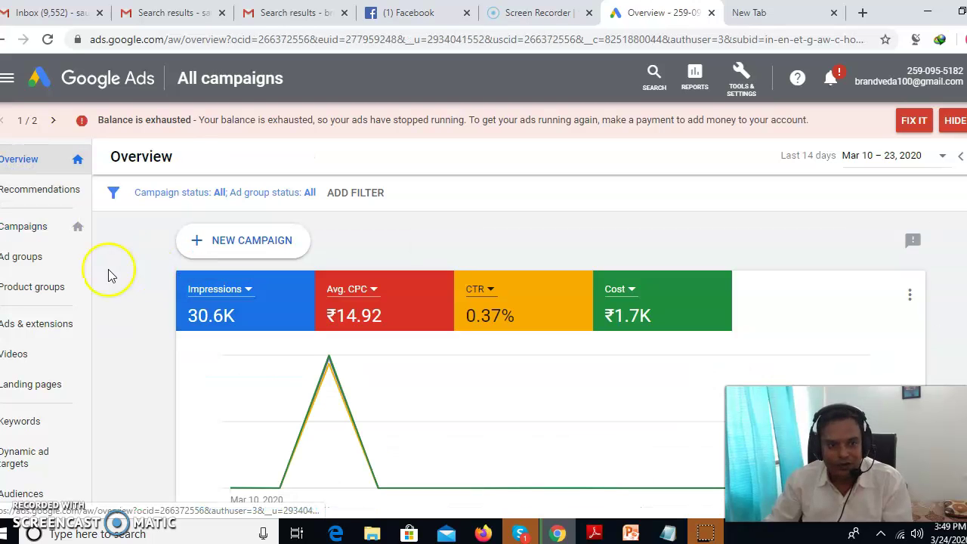
{"action": "left_click", "coordinate": [20, 227]}
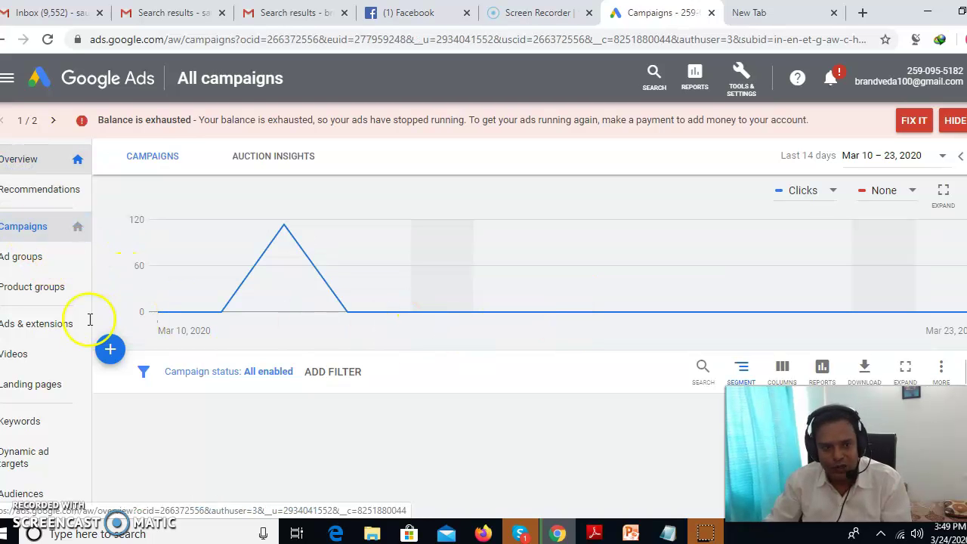
Start a new Video campaign without a goal's guidance, using the Custom video campaign subtype.
{"action": "left_click", "coordinate": [324, 373]}
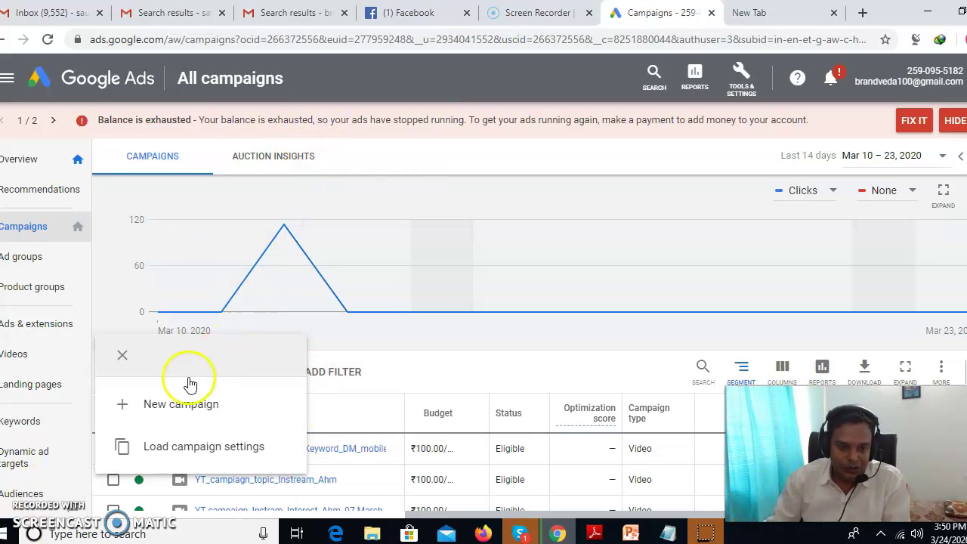
{"action": "left_click", "coordinate": [179, 405]}
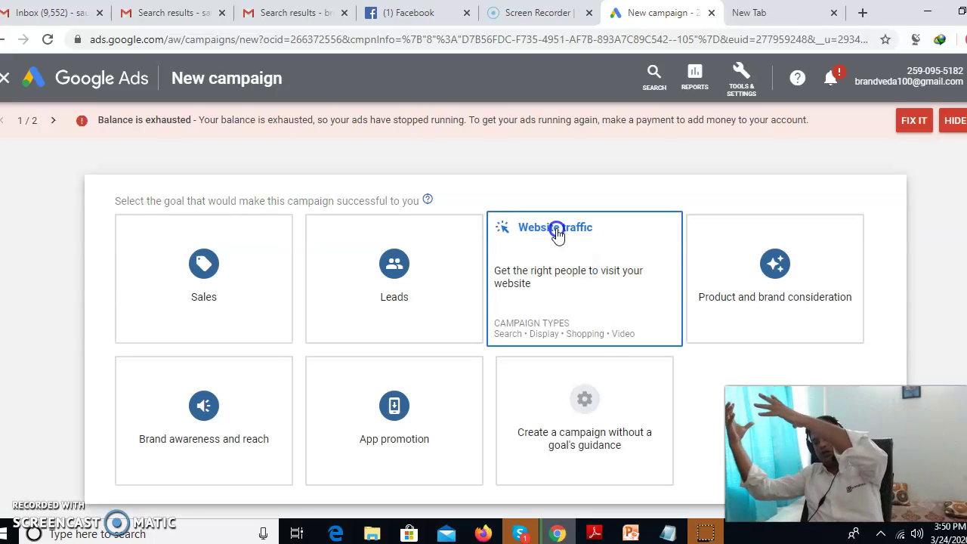
{"action": "left_click", "coordinate": [589, 425]}
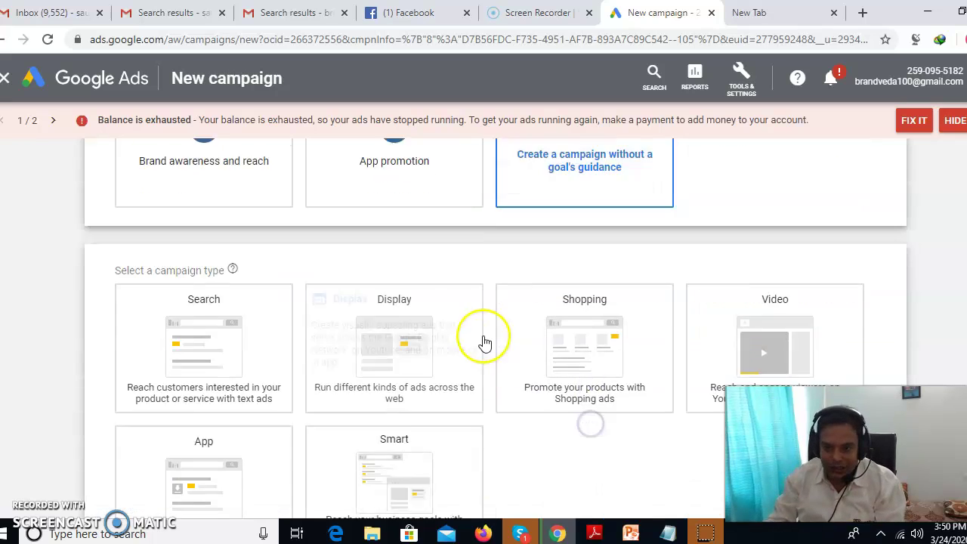
{"action": "left_click", "coordinate": [748, 239]}
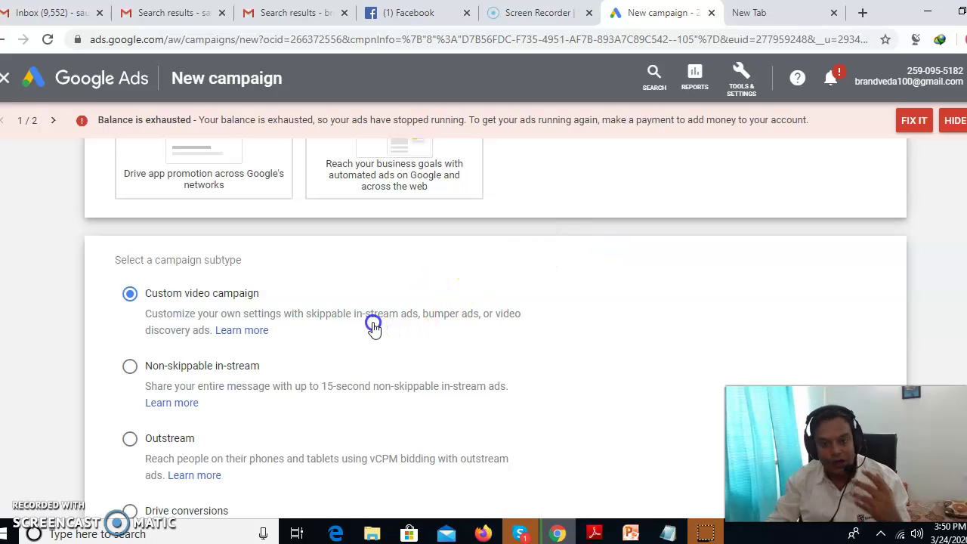
{"action": "scroll", "coordinate": [373, 326], "scroll_direction": "down", "scroll_amount": 5}
{"action": "left_click", "coordinate": [106, 439]}
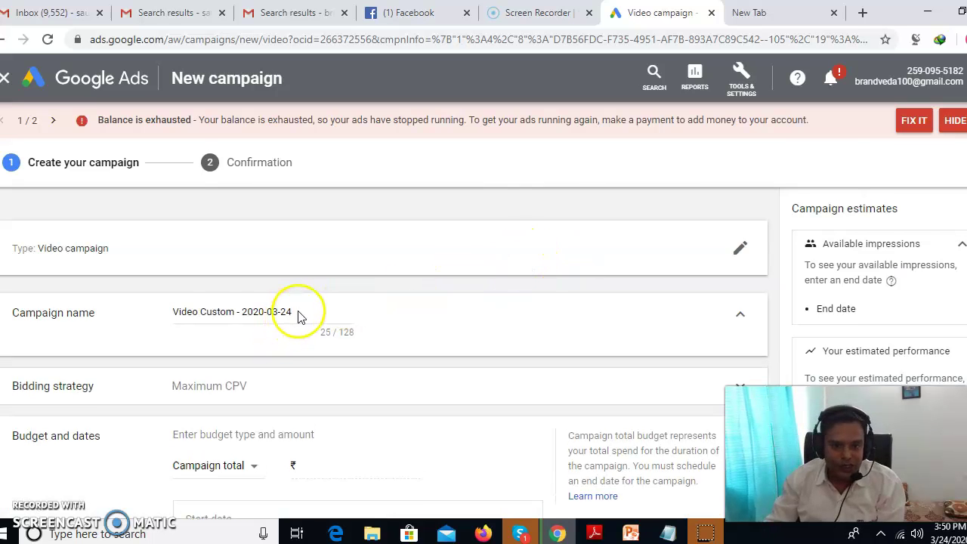
Name the campaign "Video Instream_Video Retargeting".
{"action": "left_click_drag", "start_coordinate": [299, 316], "coordinate": [166, 317]}
{"action": "type", "text": "Video Instream_Video Retargeting"}
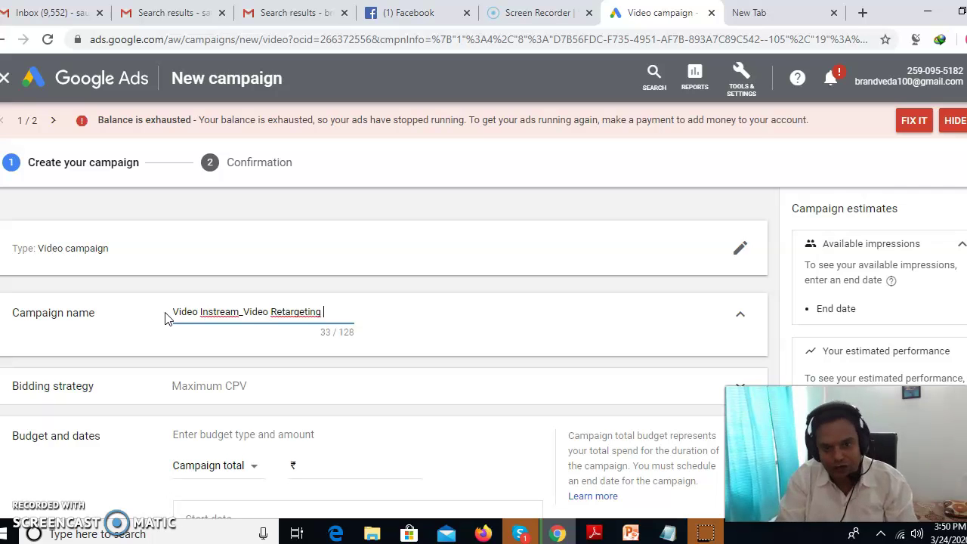
{"action": "right_click", "coordinate": [294, 312]}
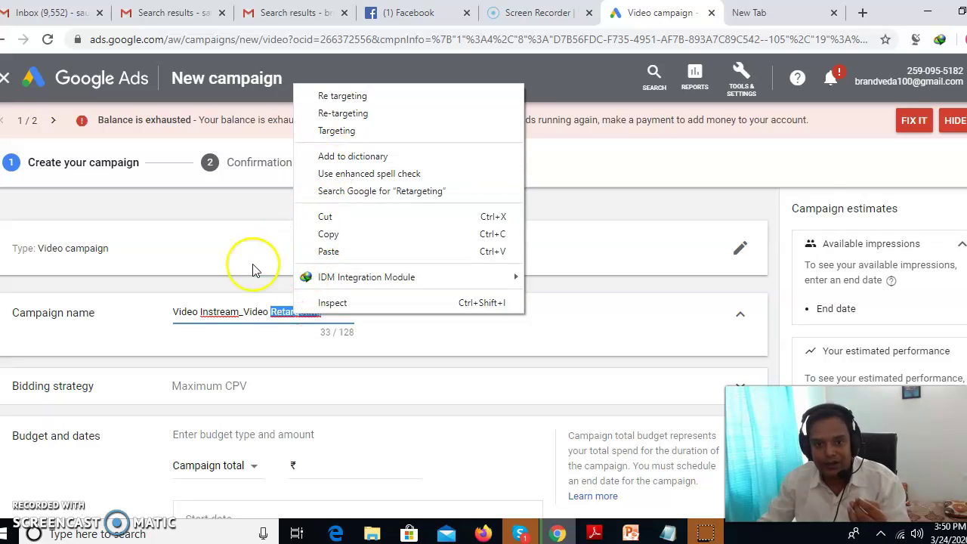
{"action": "left_click", "coordinate": [236, 313]}
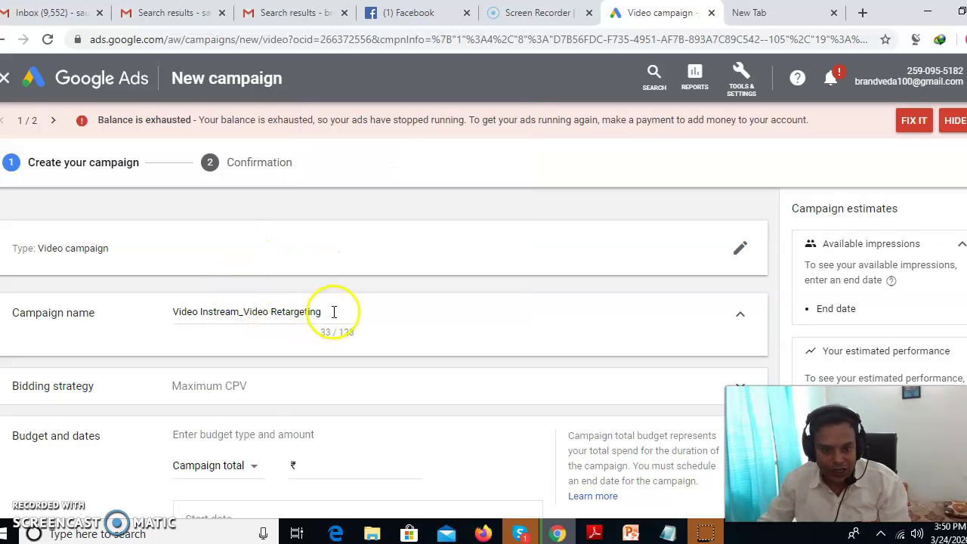
Keep Maximum CPV as the bidding strategy and set a daily campaign budget of ₹100.
{"action": "scroll", "coordinate": [257, 363], "scroll_direction": "down", "scroll_amount": 2}
{"action": "left_click", "coordinate": [257, 243]}
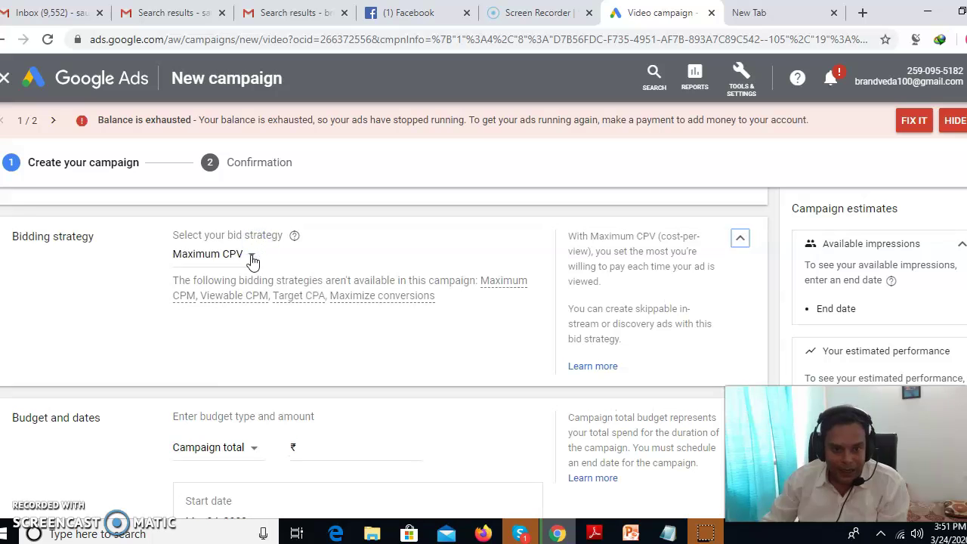
{"action": "scroll", "coordinate": [237, 337], "scroll_direction": "down", "scroll_amount": 2}
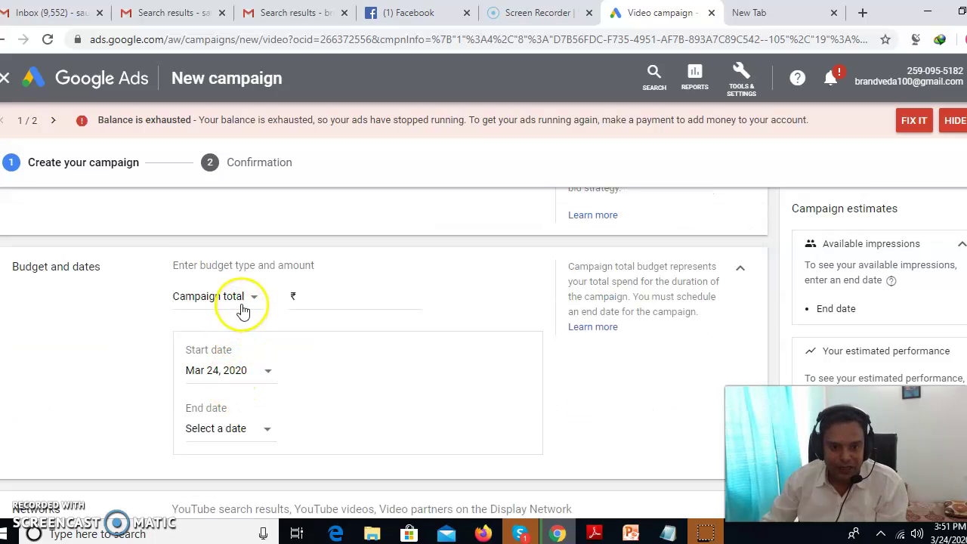
{"action": "left_click", "coordinate": [312, 297]}
{"action": "left_click_drag", "start_coordinate": [173, 320], "coordinate": [207, 296]}
{"action": "left_click", "coordinate": [216, 302]}
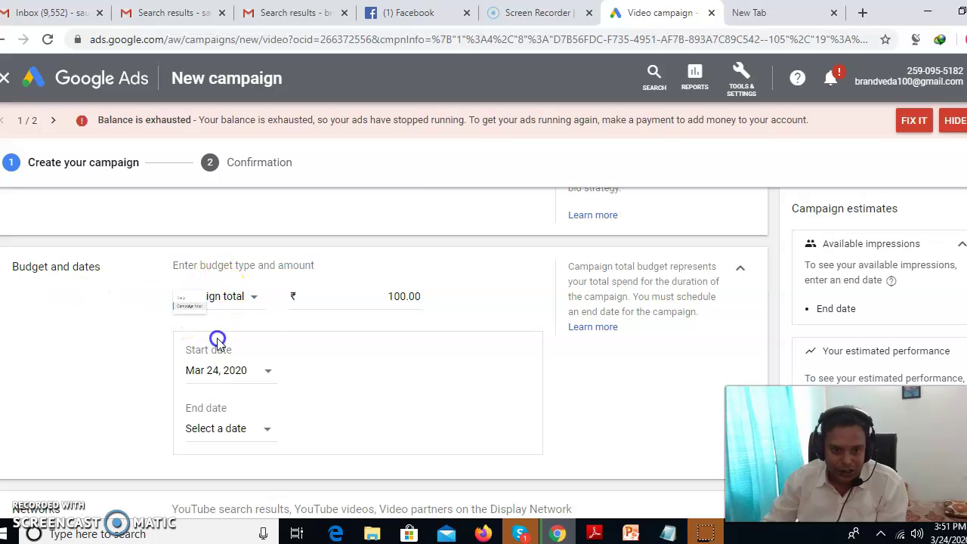
{"action": "left_click", "coordinate": [216, 318]}
Exclude YouTube search results and Video partners on the Display Network, leaving only YouTube videos as the campaign's network.
{"action": "scroll", "coordinate": [124, 320], "scroll_direction": "down", "scroll_amount": 2}
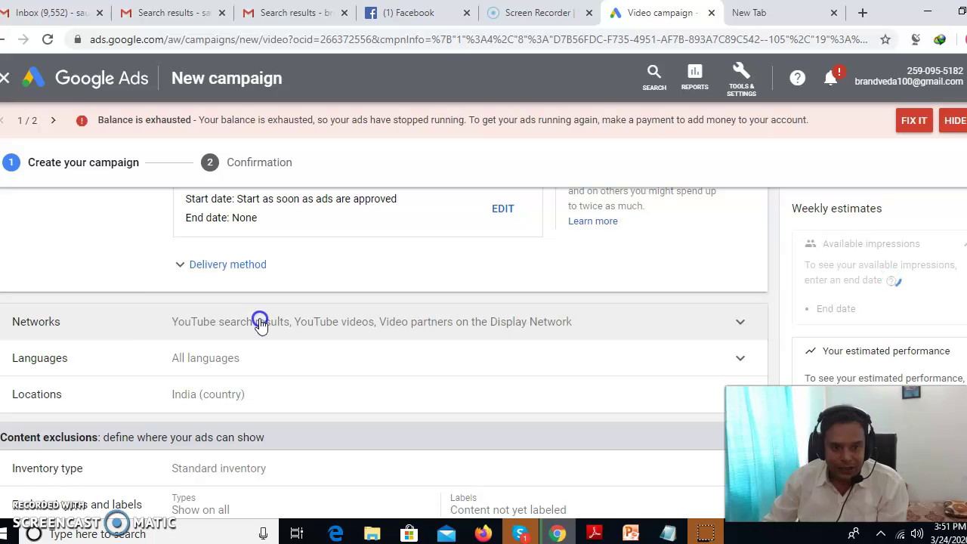
{"action": "left_click", "coordinate": [260, 323]}
{"action": "scroll", "coordinate": [235, 313], "scroll_direction": "down", "scroll_amount": 3}
{"action": "scroll", "coordinate": [259, 327], "scroll_direction": "up", "scroll_amount": 2}
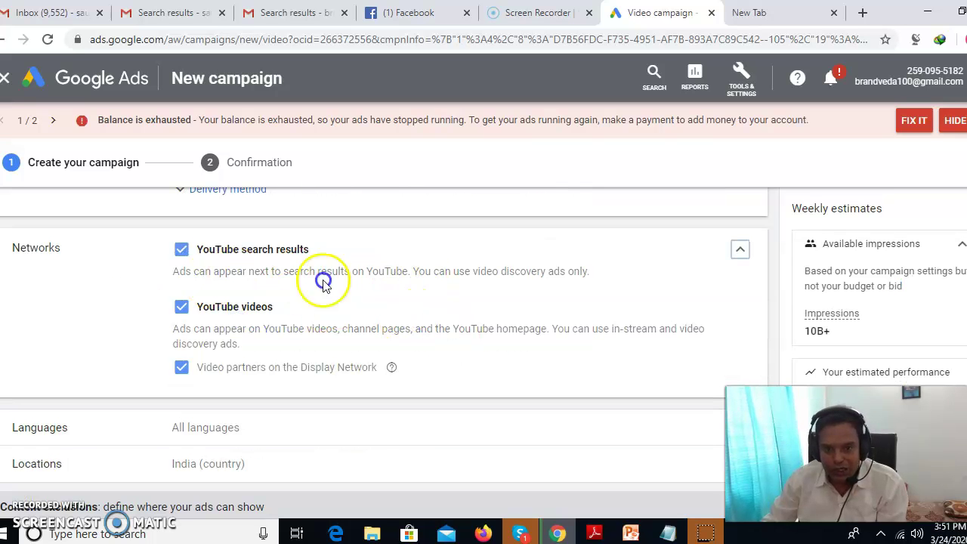
{"action": "left_click", "coordinate": [181, 252]}
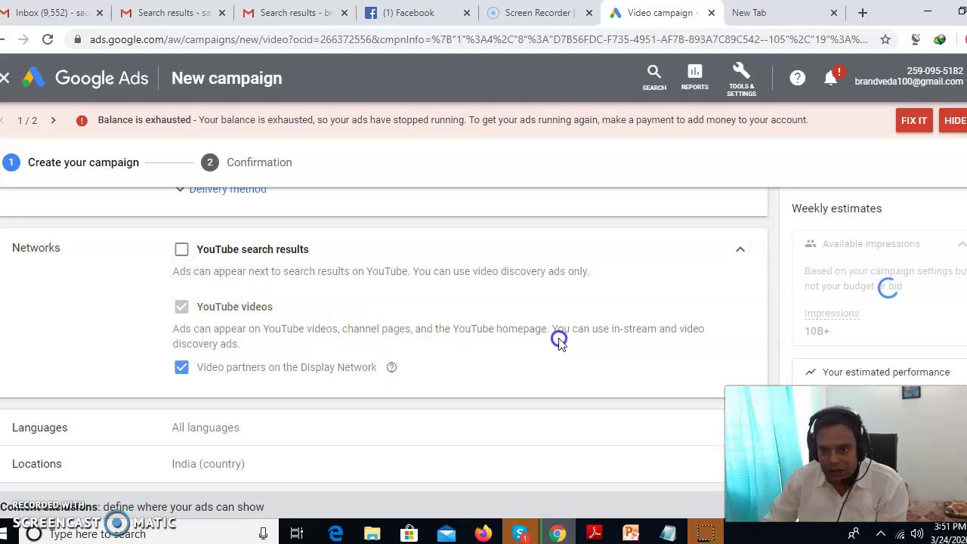
{"action": "left_click", "coordinate": [181, 367]}
{"action": "left_click", "coordinate": [202, 319]}
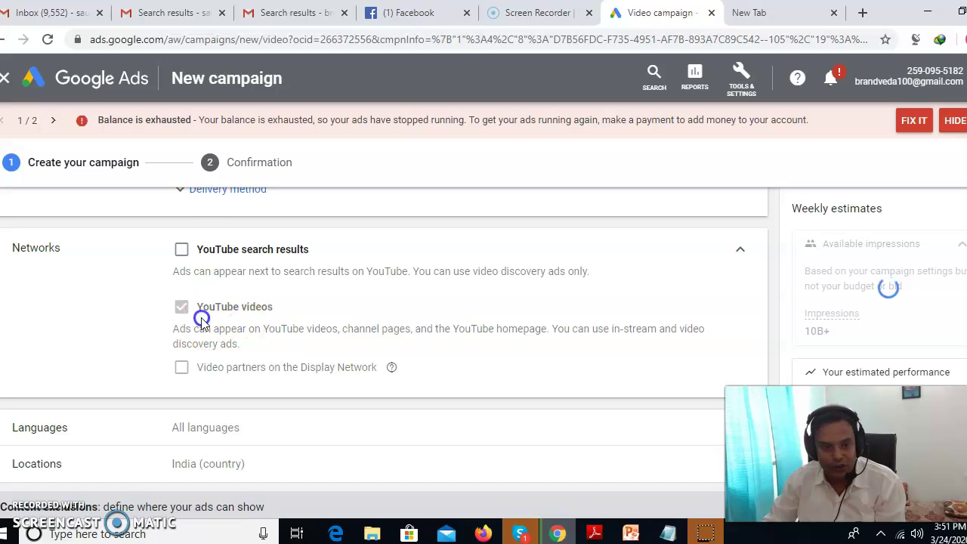
Set English as the campaign's only target language.
{"action": "scroll", "coordinate": [242, 345], "scroll_direction": "down", "scroll_amount": 1}
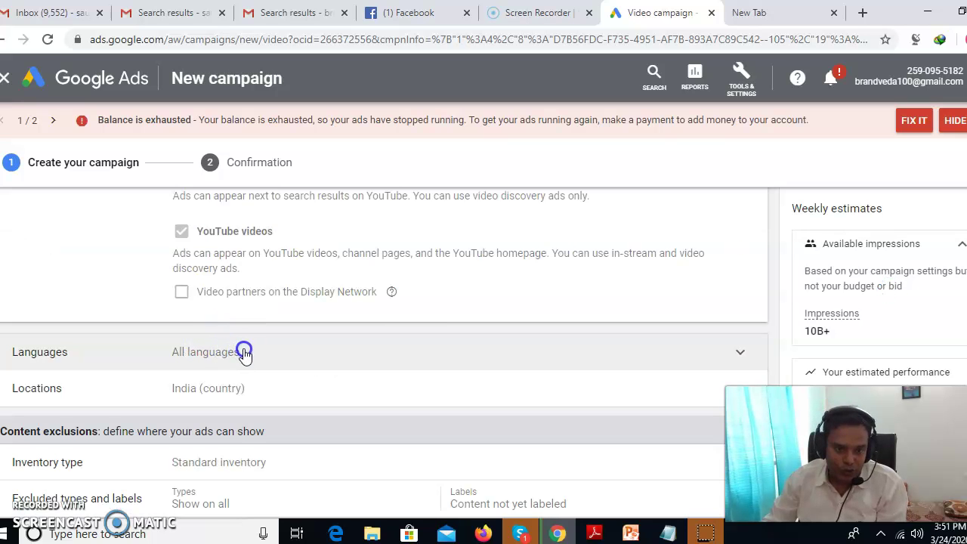
{"action": "left_click", "coordinate": [244, 353]}
{"action": "left_click", "coordinate": [240, 375]}
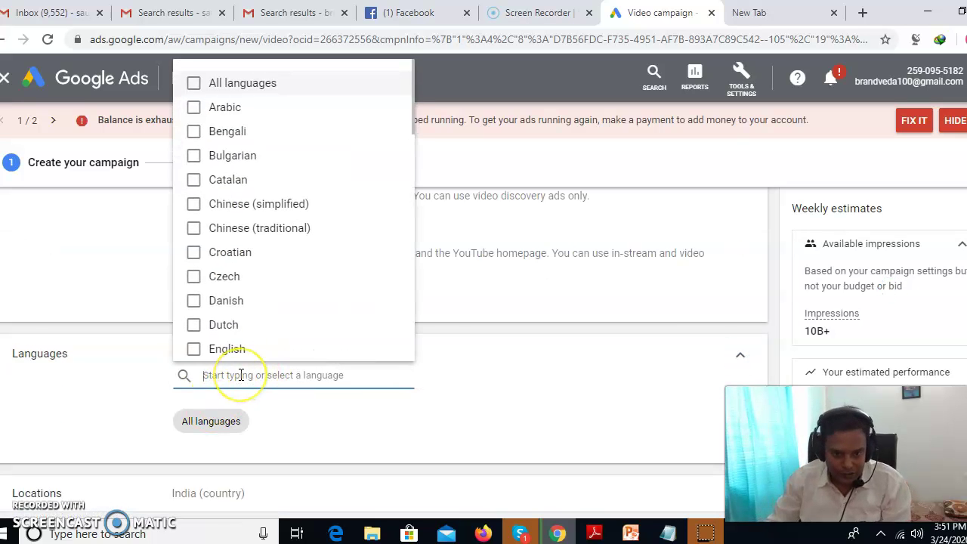
{"action": "type", "text": "Eng"}
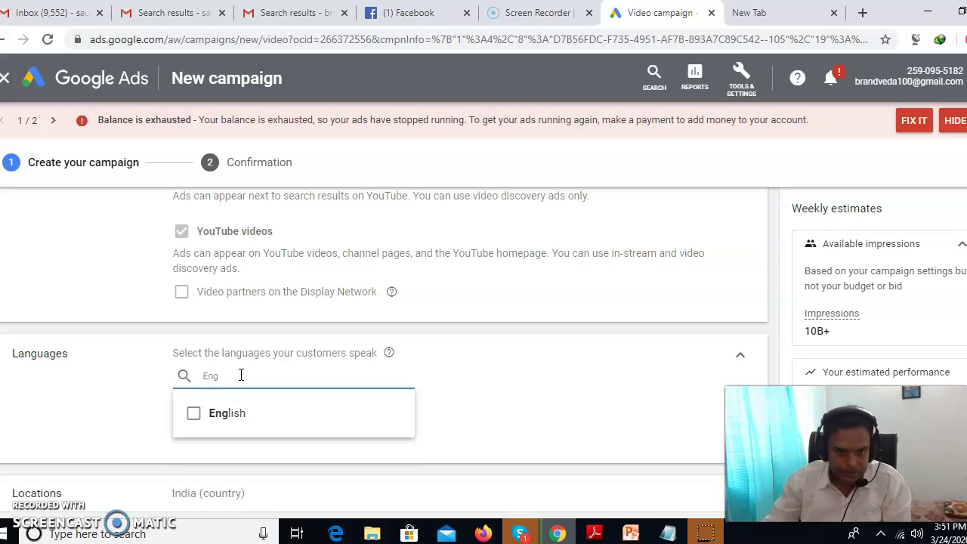
{"action": "left_click", "coordinate": [193, 413]}
{"action": "scroll", "coordinate": [102, 355], "scroll_direction": "down", "scroll_amount": 2}
{"action": "left_click", "coordinate": [81, 284]}
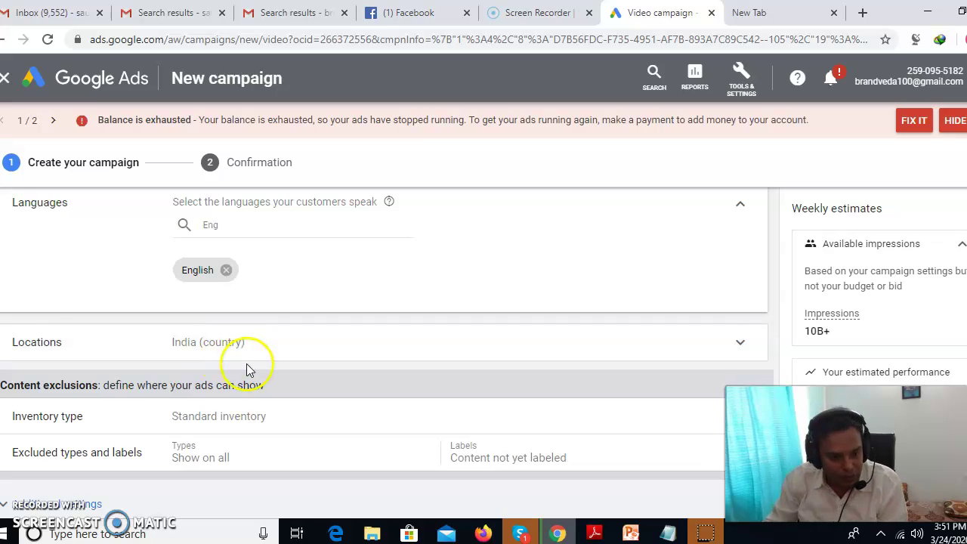
Keep the standard inventory type and exclude content labelled DL-PG and DL-T.
{"action": "scroll", "coordinate": [246, 364], "scroll_direction": "down", "scroll_amount": 2}
{"action": "left_click", "coordinate": [237, 274]}
{"action": "scroll", "coordinate": [411, 338], "scroll_direction": "down", "scroll_amount": 5}
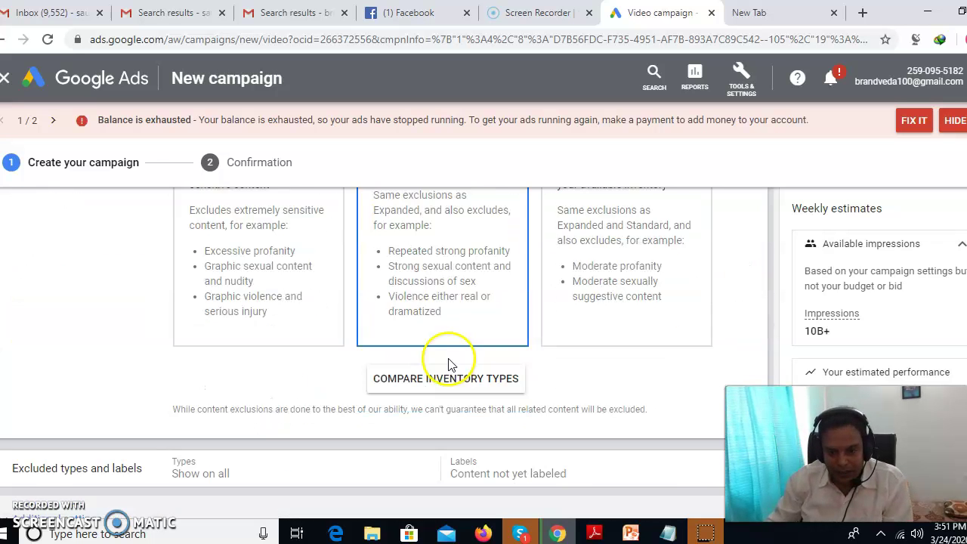
{"action": "left_click", "coordinate": [234, 327]}
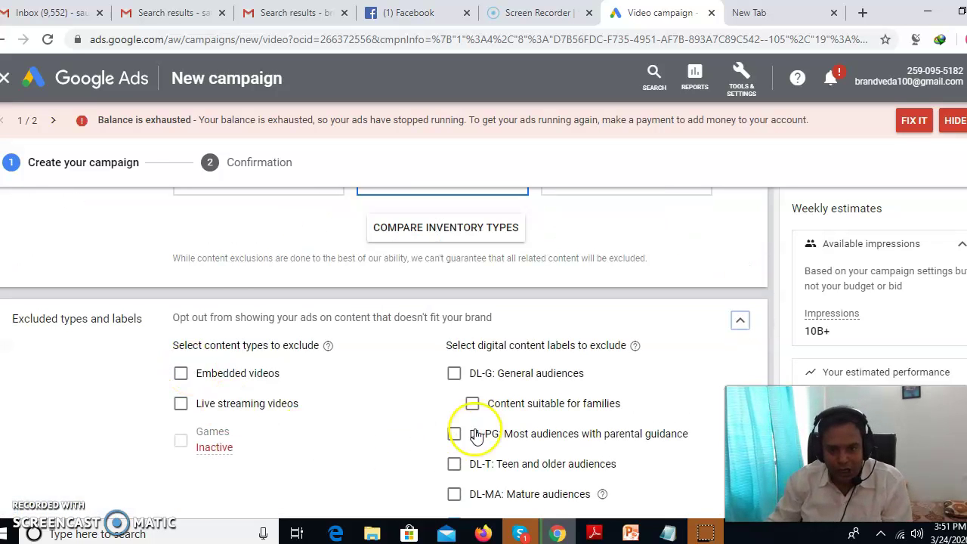
{"action": "left_click", "coordinate": [454, 376]}
{"action": "left_click", "coordinate": [453, 378]}
{"action": "left_click", "coordinate": [454, 433]}
{"action": "left_click", "coordinate": [453, 463]}
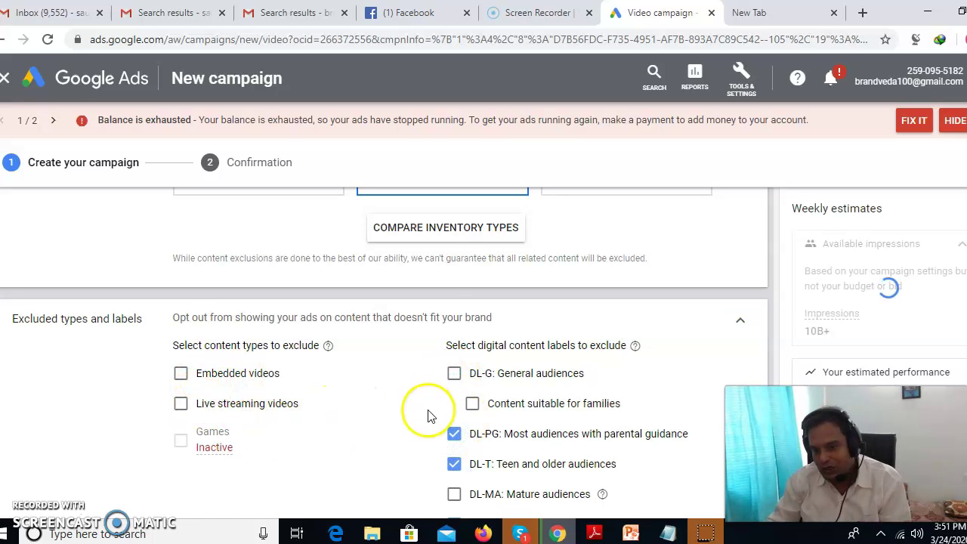
Name the ad group "Custome Audience - Video Reta".
{"action": "scroll", "coordinate": [416, 416], "scroll_direction": "down", "scroll_amount": 5}
{"action": "scroll", "coordinate": [209, 387], "scroll_direction": "down", "scroll_amount": 1}
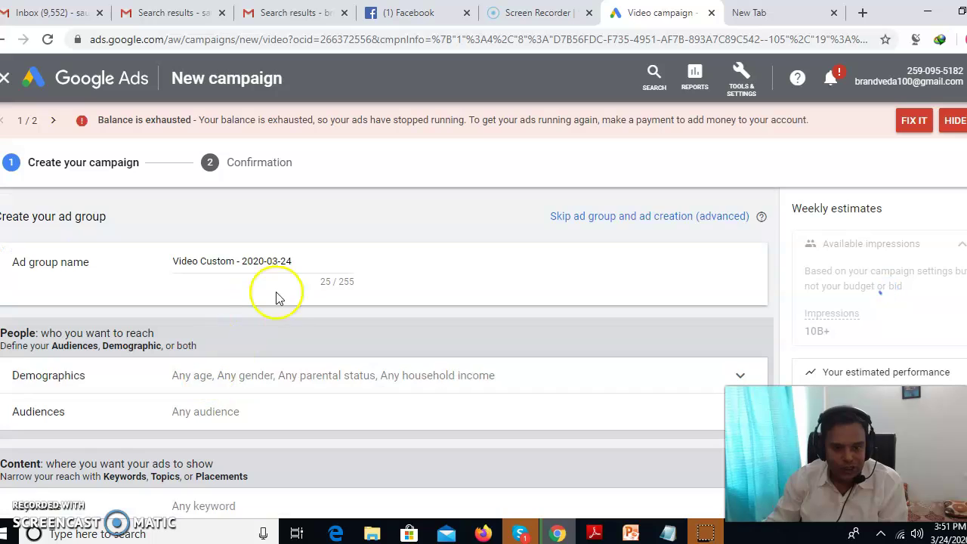
{"action": "left_click_drag", "start_coordinate": [298, 261], "coordinate": [159, 276]}
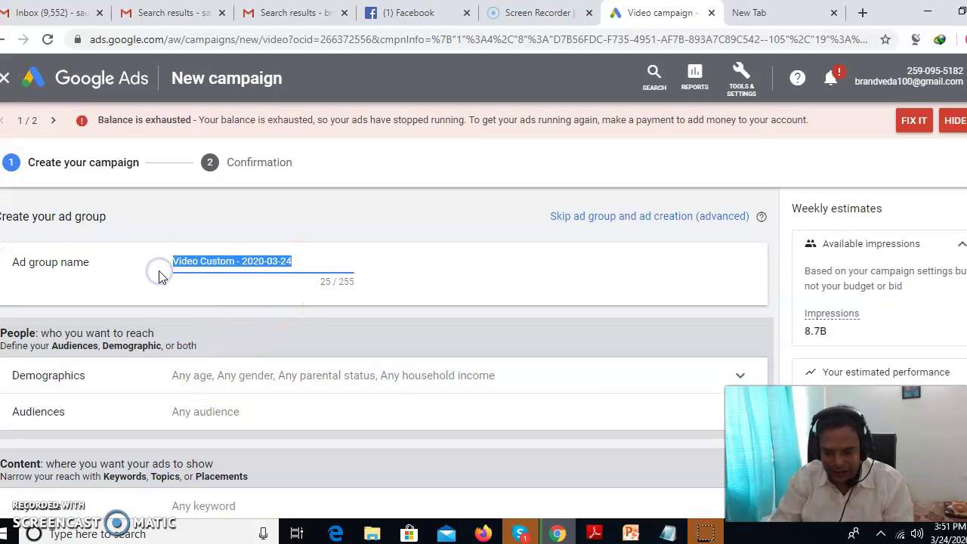
{"action": "key", "text": "BackSpace"}
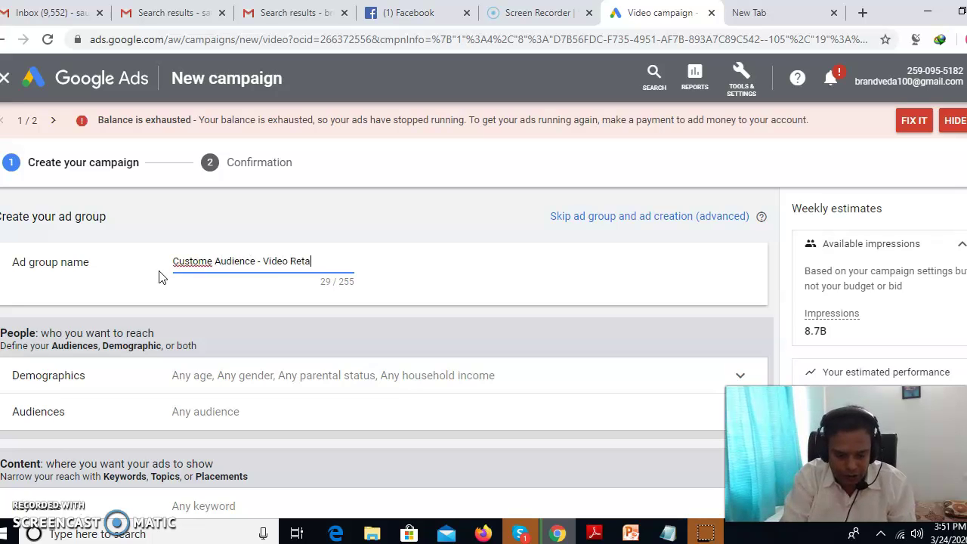
Browse the ad group's audiences for YouTube users under how they have interacted with your business.
{"action": "scroll", "coordinate": [174, 287], "scroll_direction": "down", "scroll_amount": 2}
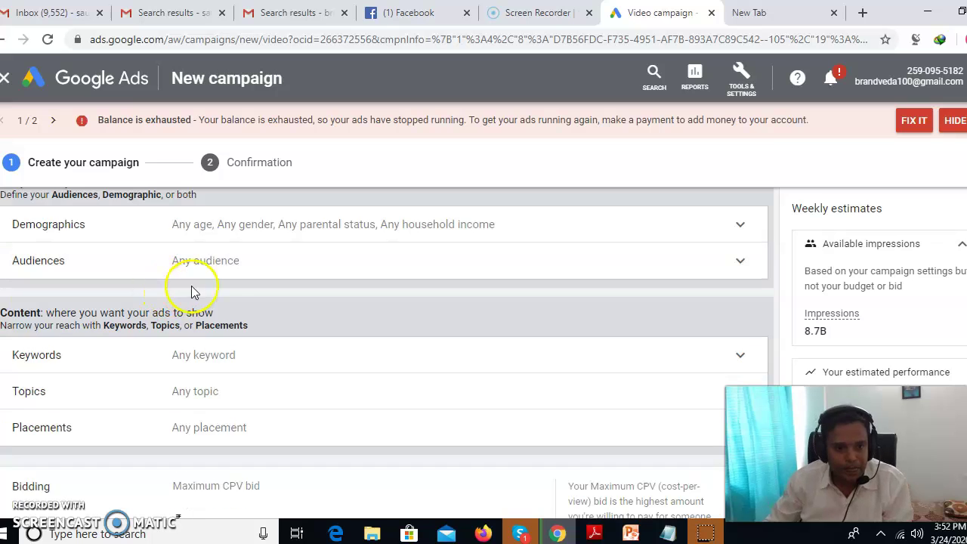
{"action": "left_click", "coordinate": [214, 261]}
{"action": "scroll", "coordinate": [109, 325], "scroll_direction": "down", "scroll_amount": 2}
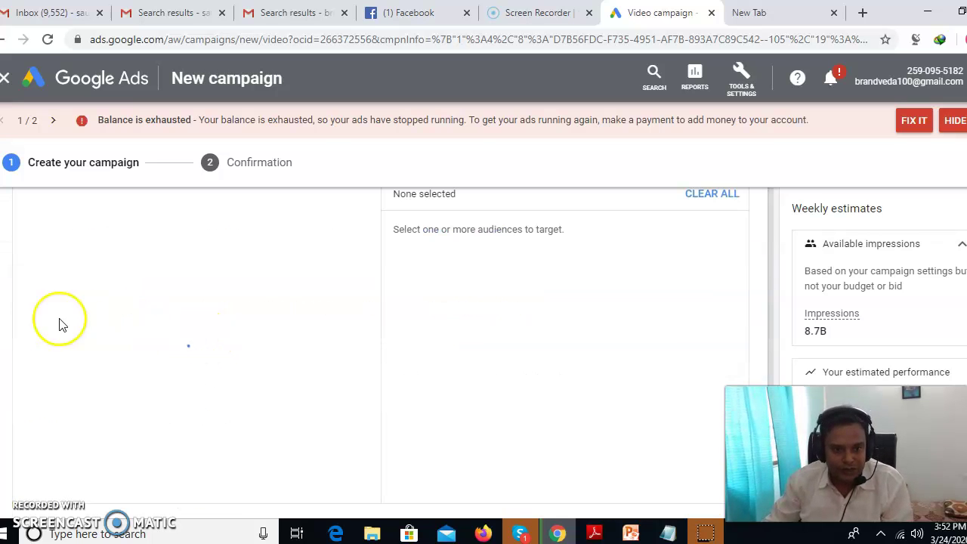
{"action": "scroll", "coordinate": [159, 336], "scroll_direction": "up", "scroll_amount": 2}
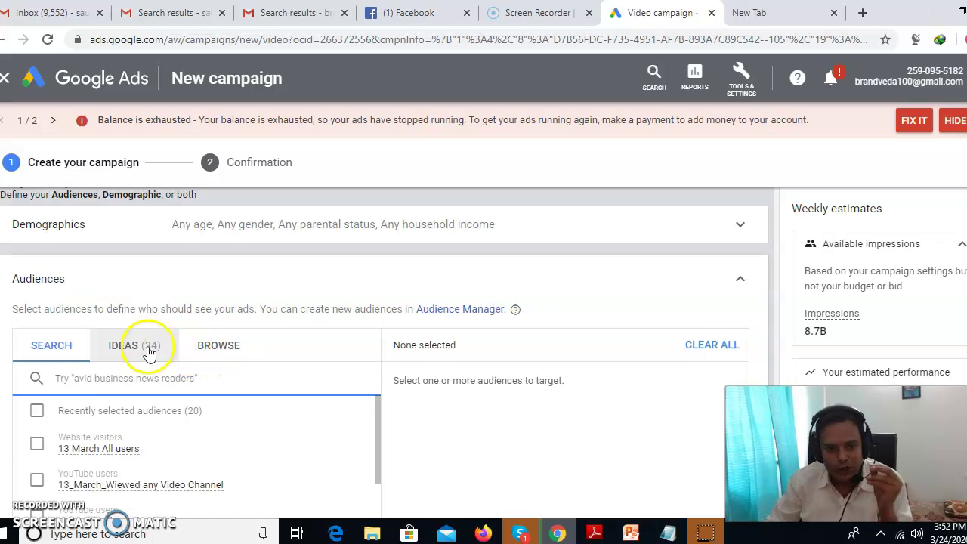
{"action": "scroll", "coordinate": [140, 362], "scroll_direction": "down", "scroll_amount": 1}
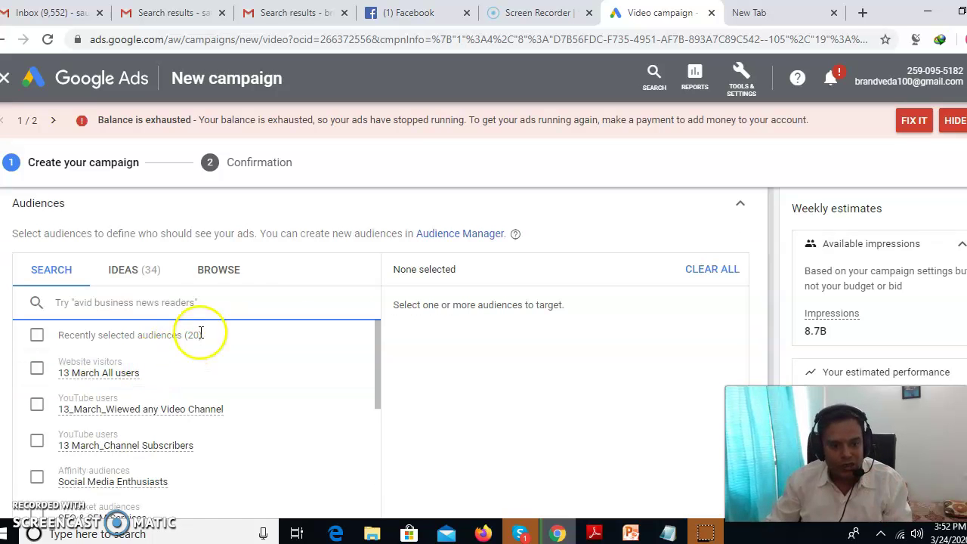
{"action": "left_click", "coordinate": [221, 272]}
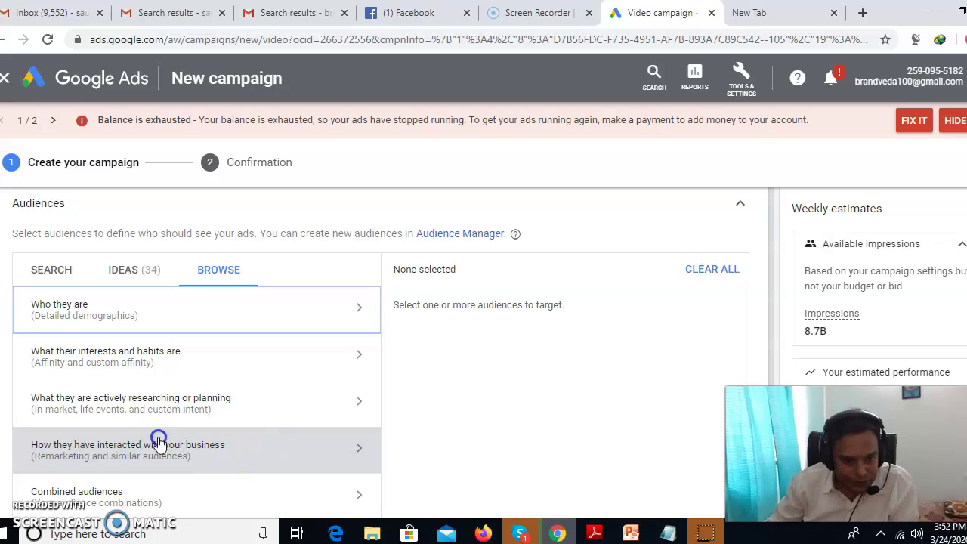
{"action": "scroll", "coordinate": [149, 388], "scroll_direction": "down", "scroll_amount": 1}
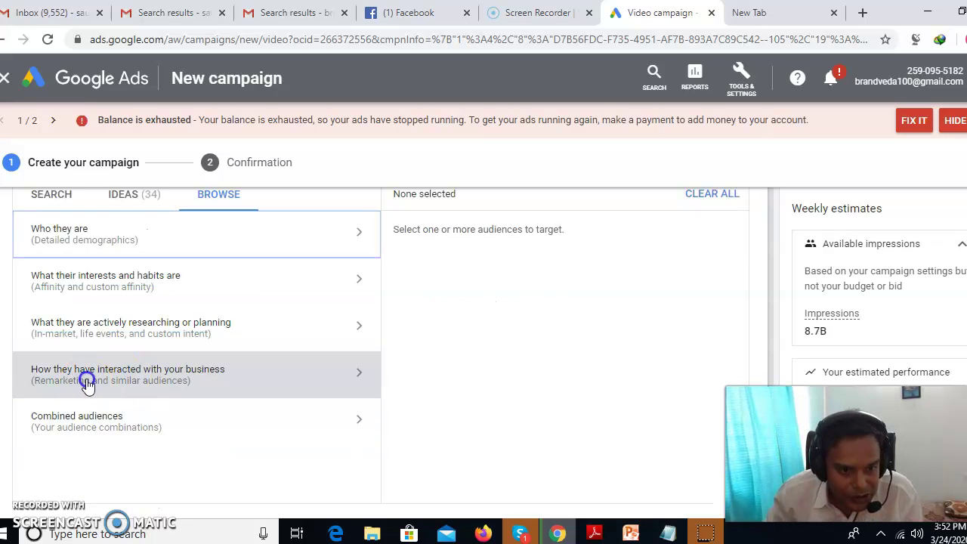
{"action": "left_click", "coordinate": [178, 387]}
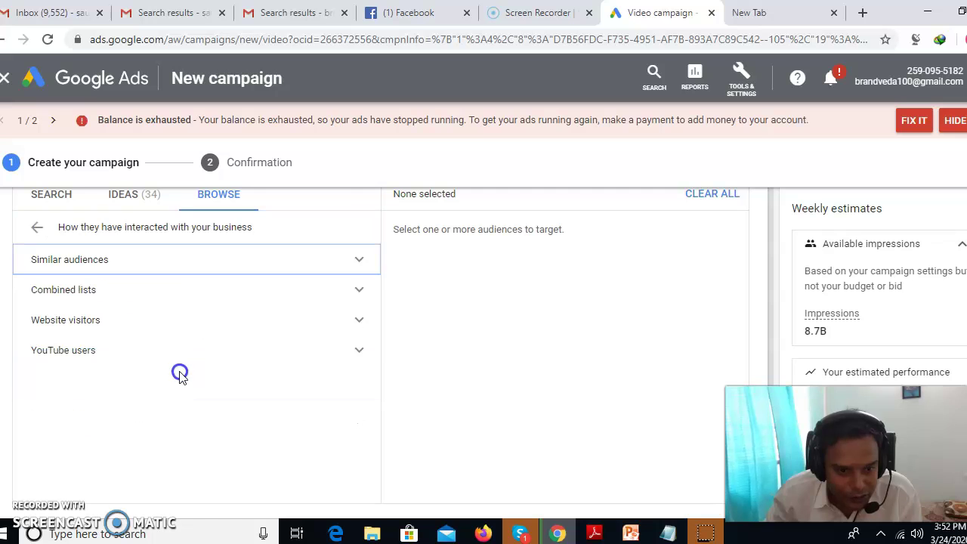
{"action": "left_click", "coordinate": [112, 349]}
Target the YouTube user audiences "7 March_Viewed video from a channel" and "13_March_Wiewed any Video Channel".
{"action": "scroll", "coordinate": [110, 397], "scroll_direction": "down", "scroll_amount": 1}
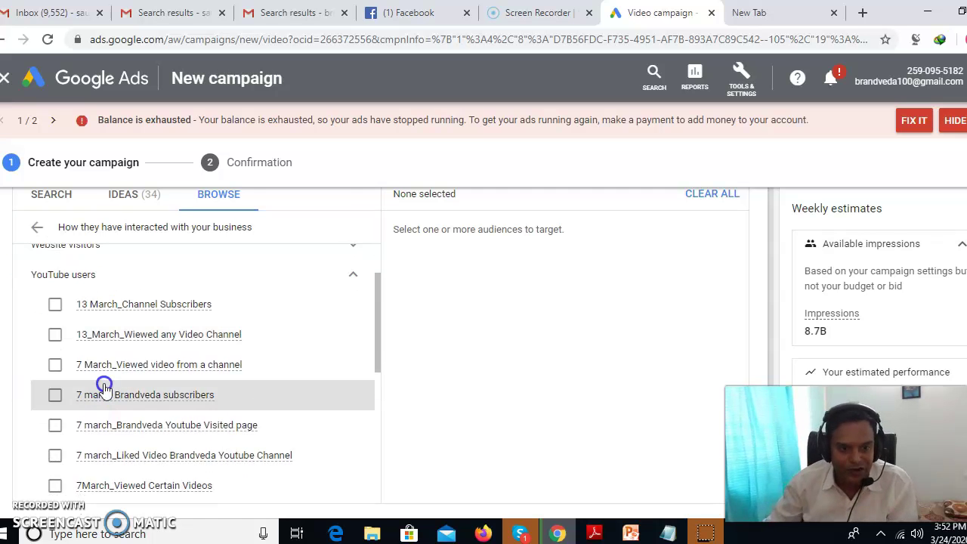
{"action": "left_click", "coordinate": [50, 365]}
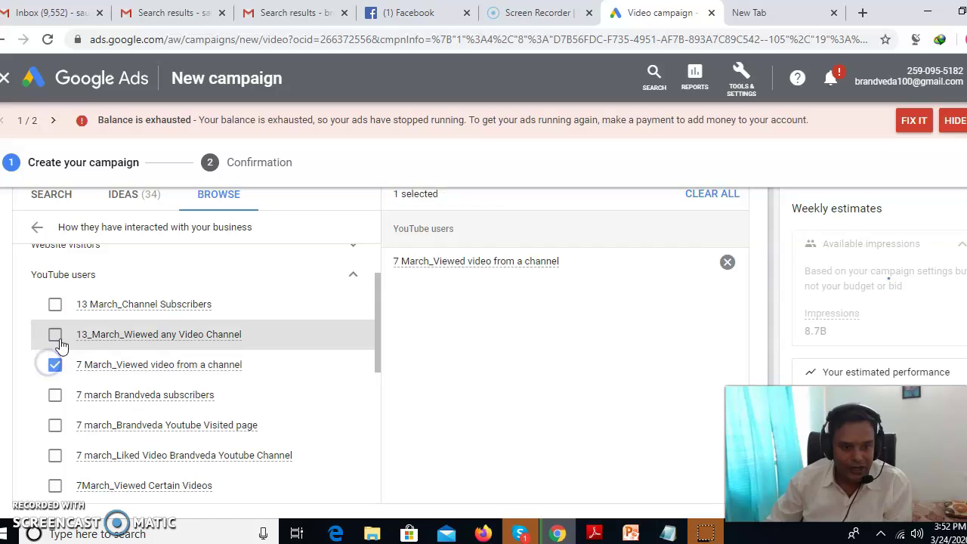
{"action": "left_click", "coordinate": [56, 336]}
{"action": "scroll", "coordinate": [65, 378], "scroll_direction": "down", "scroll_amount": 2}
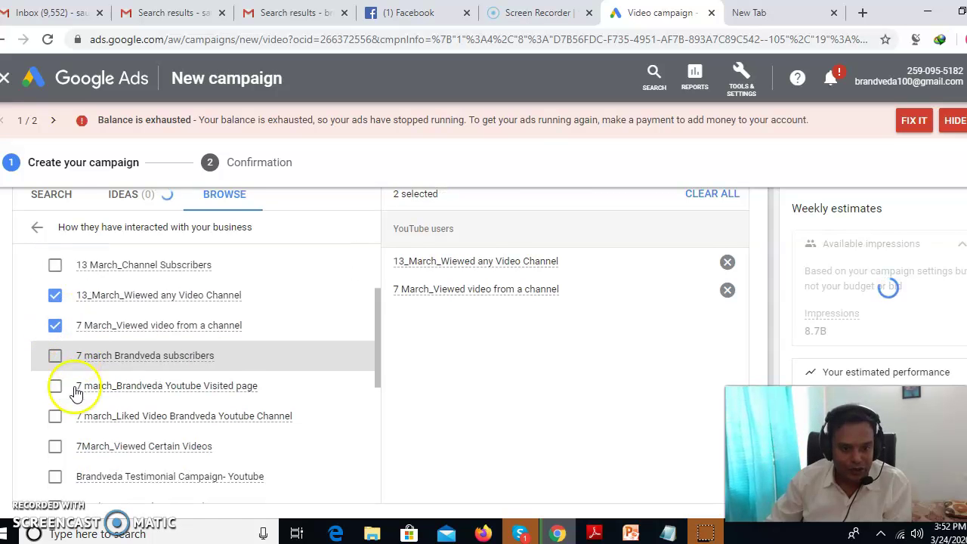
{"action": "scroll", "coordinate": [83, 389], "scroll_direction": "up", "scroll_amount": 2}
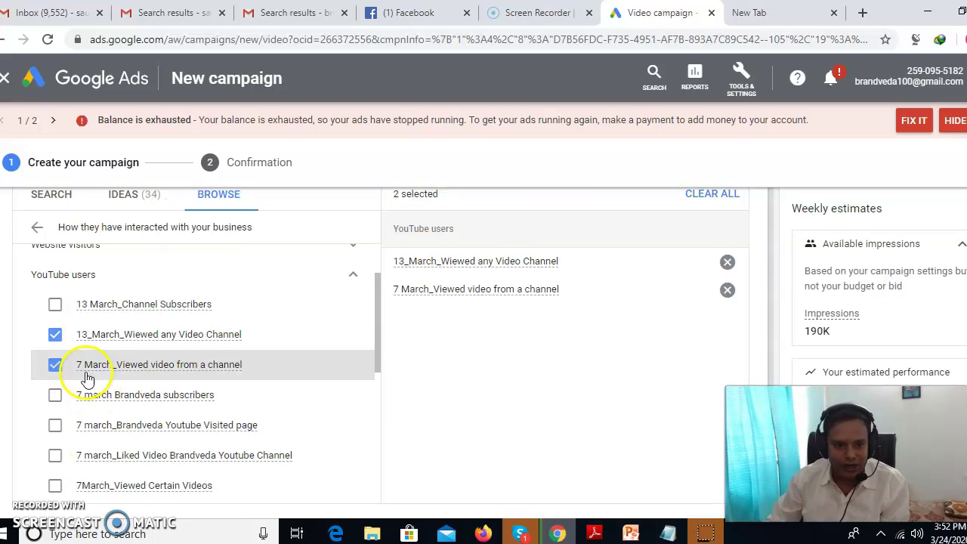
Add the 7 March Brandveda audiences for subscribers, YouTube page visitors and people who liked a channel video.
{"action": "scroll", "coordinate": [105, 419], "scroll_direction": "down", "scroll_amount": 2}
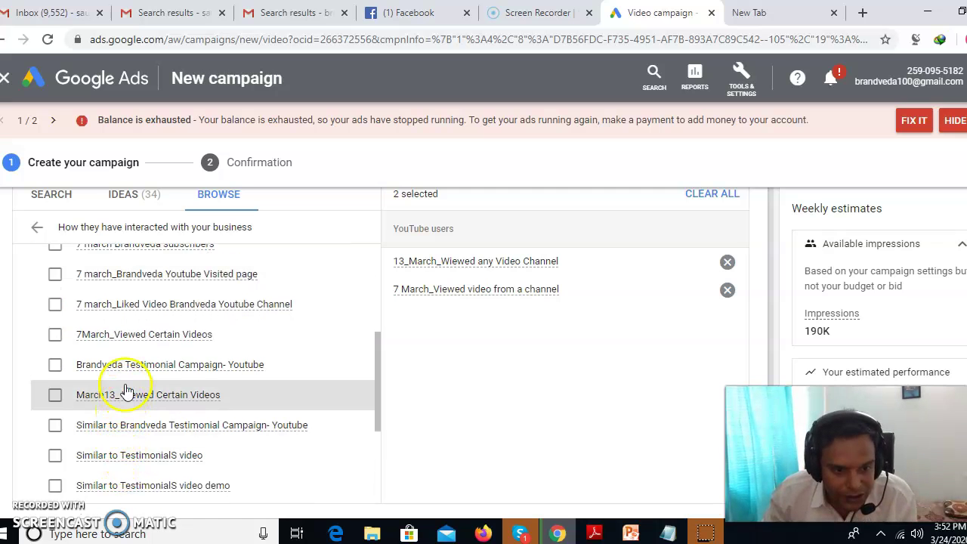
{"action": "scroll", "coordinate": [113, 389], "scroll_direction": "up", "scroll_amount": 1}
{"action": "left_click", "coordinate": [55, 379]}
{"action": "left_click", "coordinate": [56, 318]}
{"action": "left_click", "coordinate": [55, 349]}
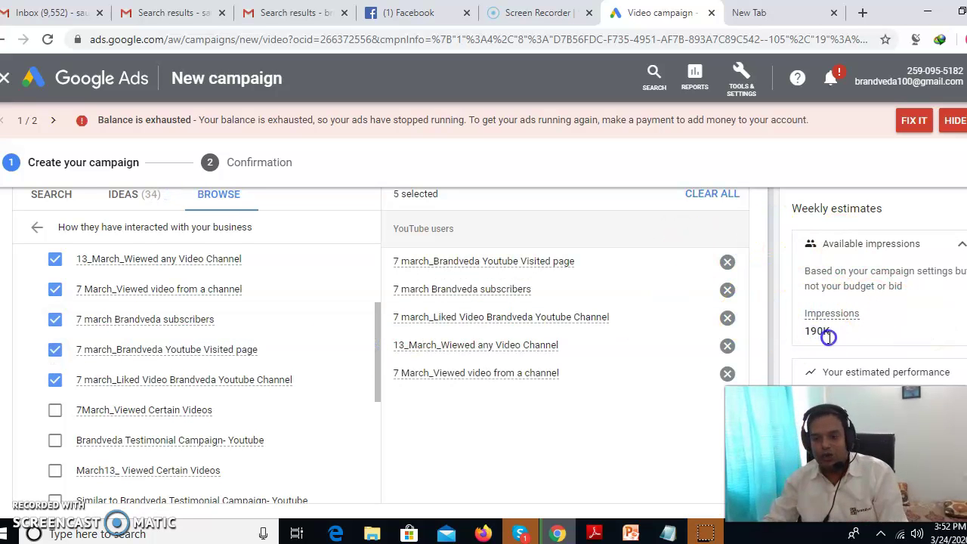
Search YouTube for "branveda testimonial" and choose the Brand Veda testimonial video for the ad.
{"action": "scroll", "coordinate": [256, 367], "scroll_direction": "down", "scroll_amount": 3}
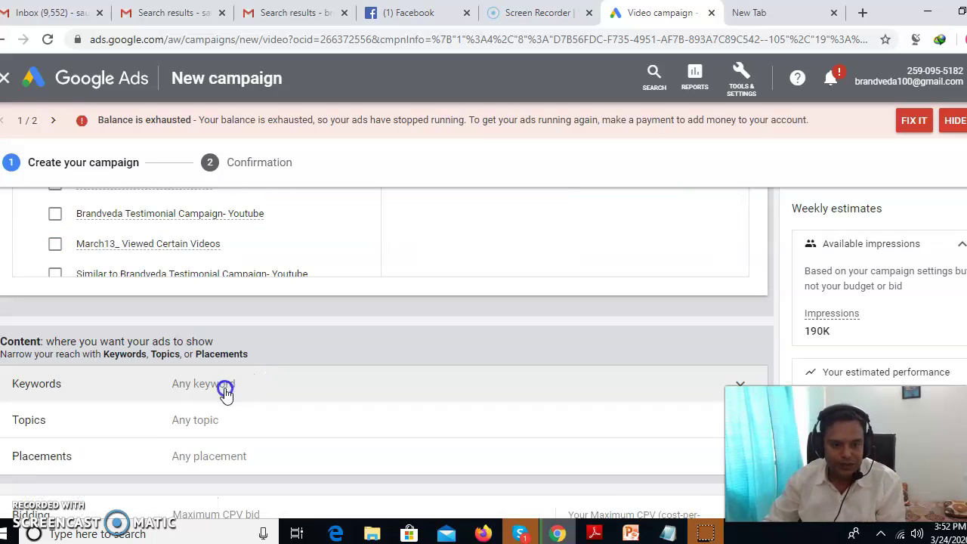
{"action": "scroll", "coordinate": [225, 392], "scroll_direction": "down", "scroll_amount": 3}
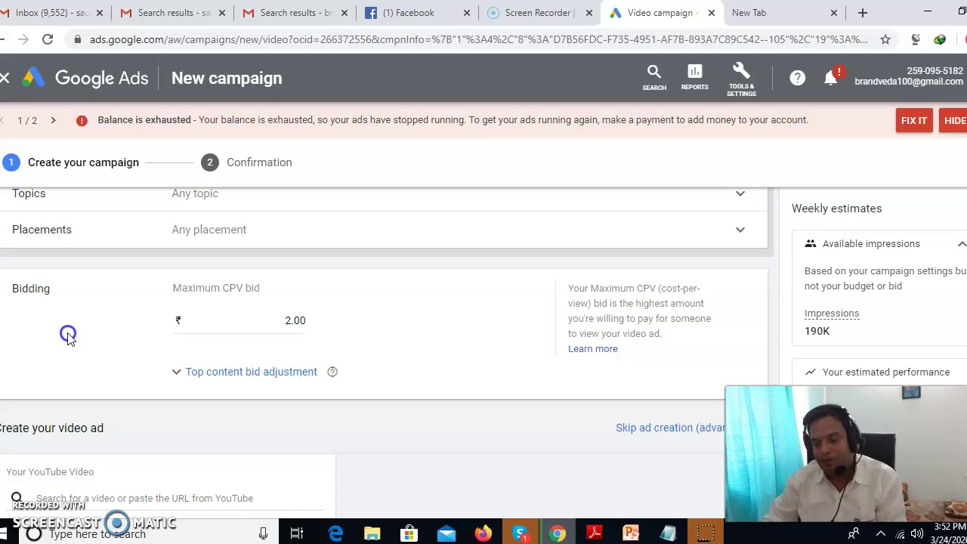
{"action": "scroll", "coordinate": [86, 335], "scroll_direction": "down", "scroll_amount": 2}
{"action": "scroll", "coordinate": [86, 334], "scroll_direction": "up", "scroll_amount": 1}
{"action": "scroll", "coordinate": [106, 343], "scroll_direction": "down", "scroll_amount": 1}
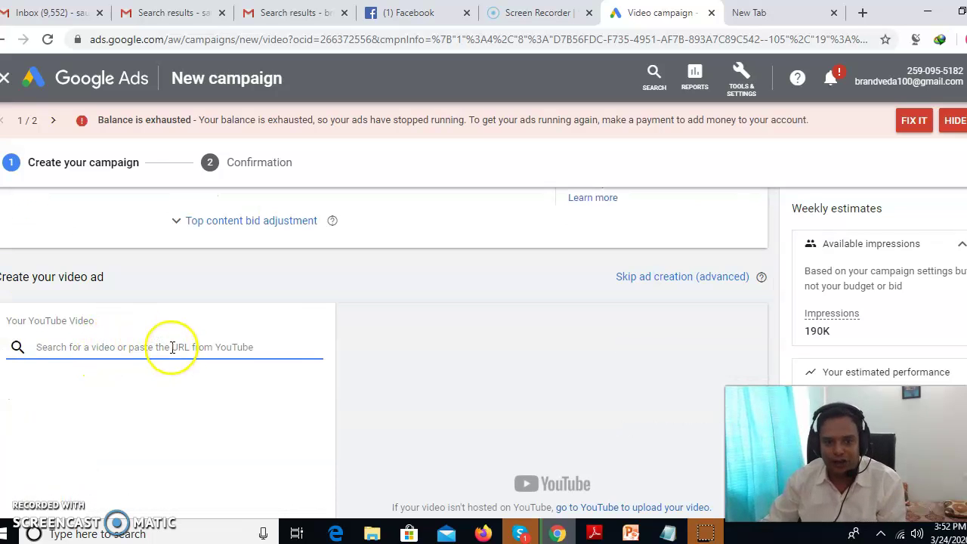
{"action": "type", "text": "branb"}
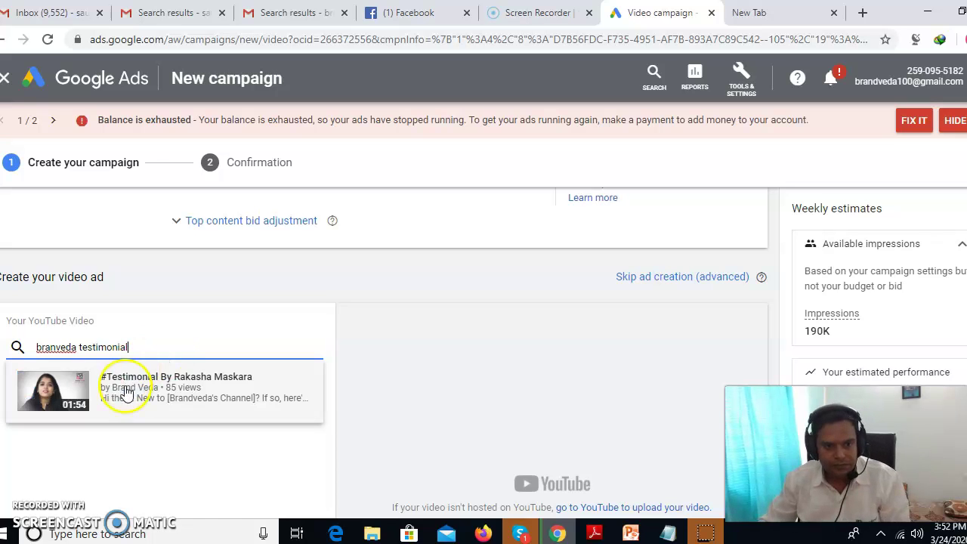
{"action": "left_click", "coordinate": [117, 393]}
Set the video ad format to Skippable in-stream ad.
{"action": "scroll", "coordinate": [30, 375], "scroll_direction": "down", "scroll_amount": 2}
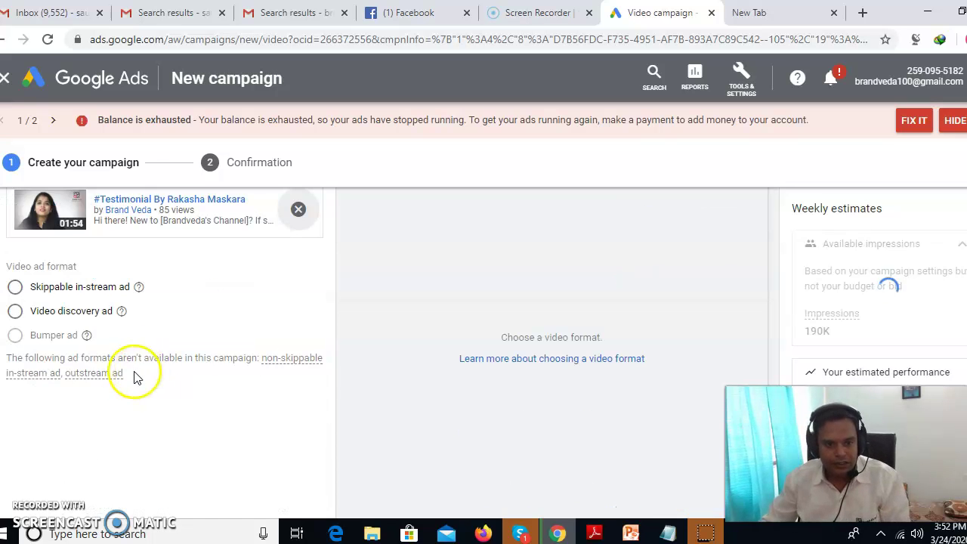
{"action": "left_click", "coordinate": [15, 287]}
{"action": "scroll", "coordinate": [288, 355], "scroll_direction": "down", "scroll_amount": 2}
{"action": "scroll", "coordinate": [189, 347], "scroll_direction": "up", "scroll_amount": 1}
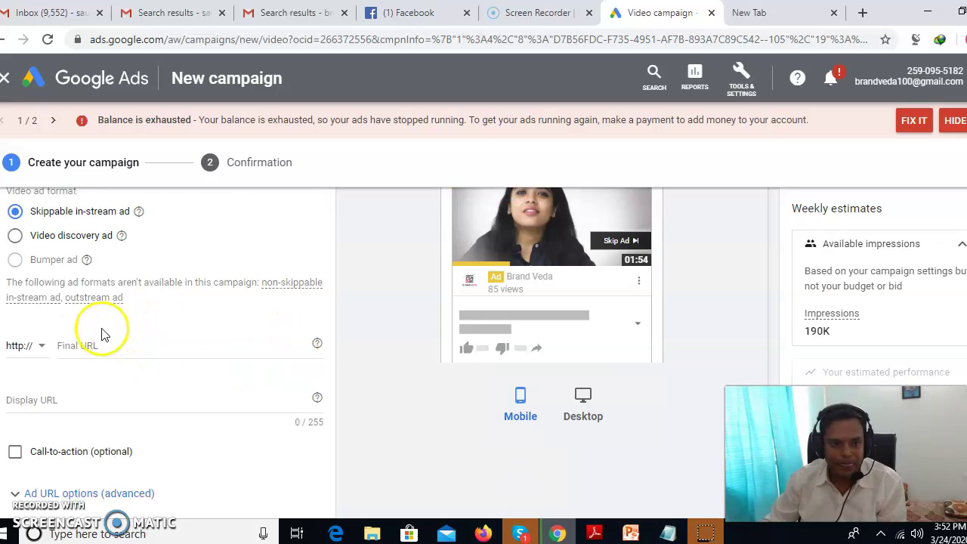
{"action": "left_click", "coordinate": [39, 346]}
{"action": "left_click", "coordinate": [48, 396]}
{"action": "left_click", "coordinate": [127, 348]}
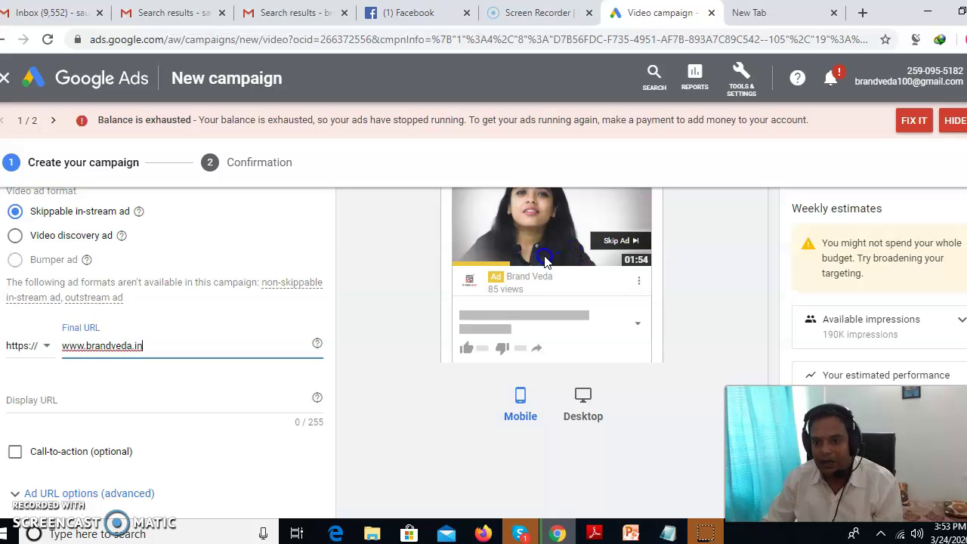
{"action": "left_click", "coordinate": [83, 399]}
{"action": "type", "text": "www.brandveda.in"}
Review the video ad's settings alongside the weekly estimates for views, impressions, average CPV and budget spend.
{"action": "scroll", "coordinate": [406, 416], "scroll_direction": "down", "scroll_amount": 2}
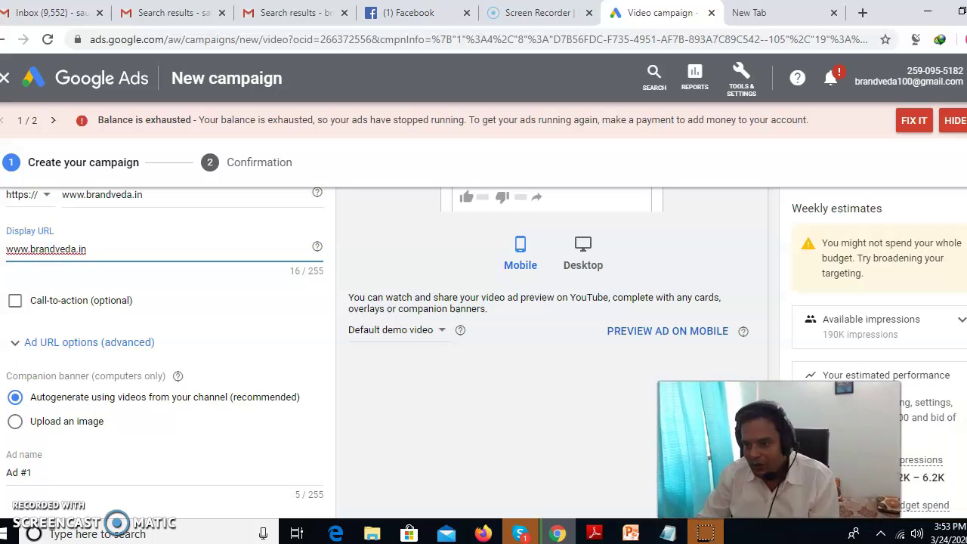
{"action": "scroll", "coordinate": [818, 421], "scroll_direction": "down", "scroll_amount": 1}
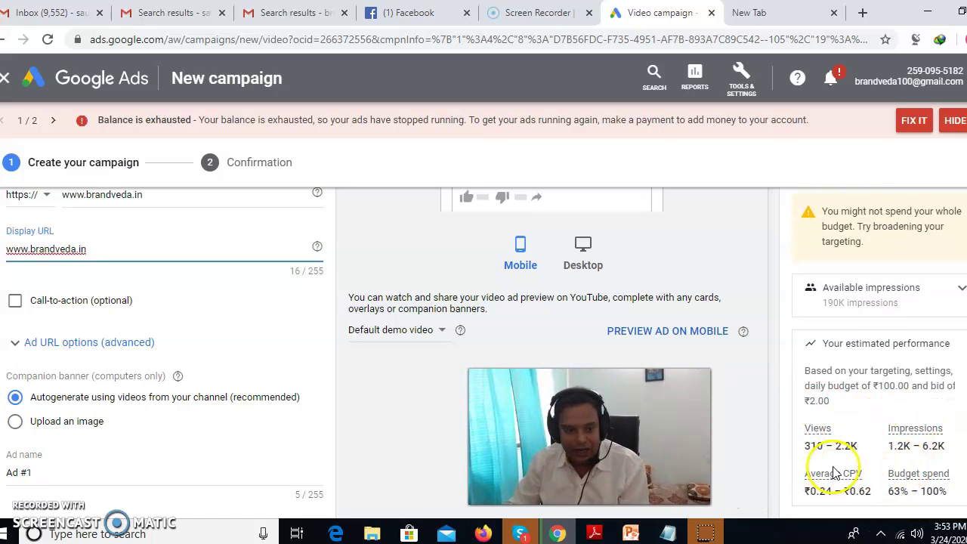
{"action": "scroll", "coordinate": [291, 352], "scroll_direction": "down", "scroll_amount": 2}
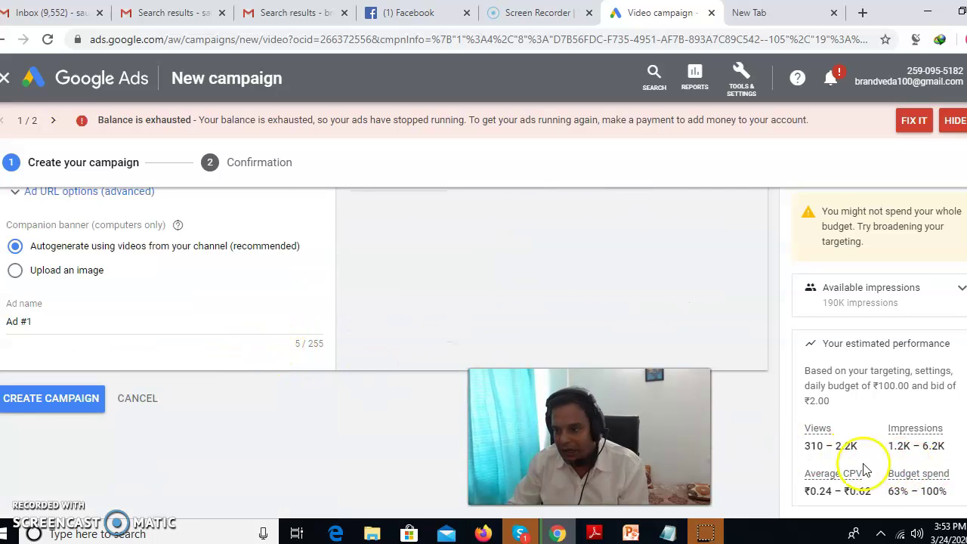
{"action": "scroll", "coordinate": [306, 403], "scroll_direction": "up", "scroll_amount": 2}
{"action": "scroll", "coordinate": [123, 408], "scroll_direction": "down", "scroll_amount": 1}
{"action": "scroll", "coordinate": [123, 408], "scroll_direction": "up", "scroll_amount": 3}
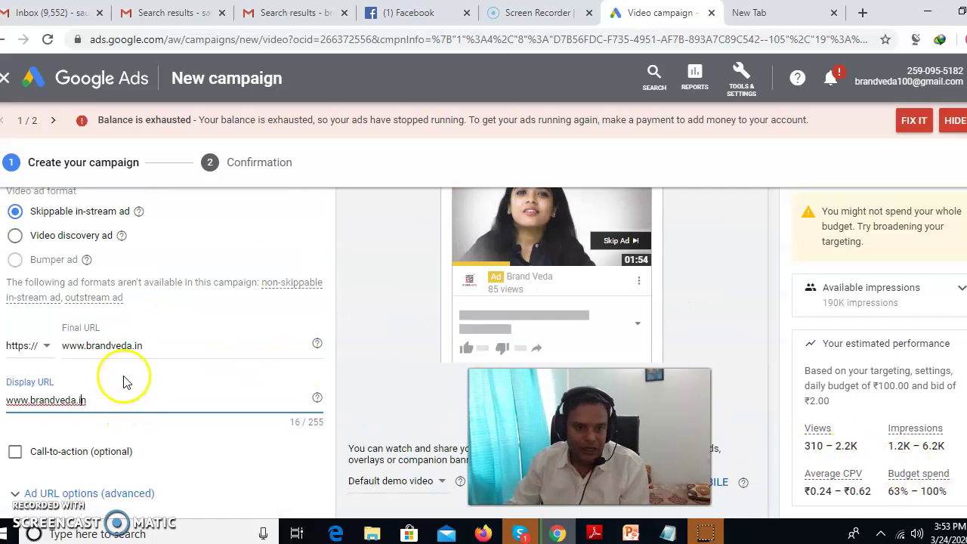
{"action": "scroll", "coordinate": [123, 381], "scroll_direction": "up", "scroll_amount": 2}
{"action": "scroll", "coordinate": [123, 382], "scroll_direction": "down", "scroll_amount": 1}
{"action": "scroll", "coordinate": [125, 379], "scroll_direction": "up", "scroll_amount": 1}
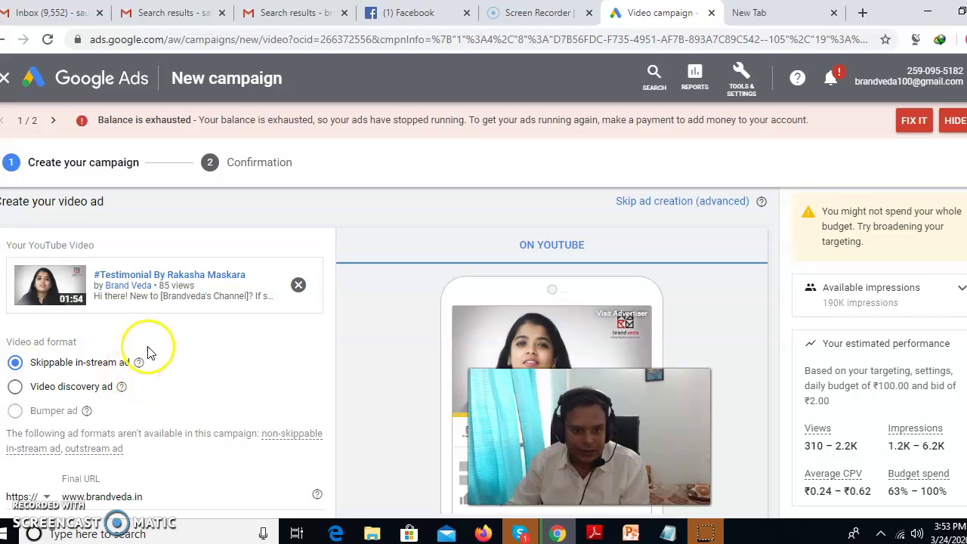
Name the ad "Testimonail" and create the campaign.
{"action": "scroll", "coordinate": [97, 276], "scroll_direction": "down", "scroll_amount": 5}
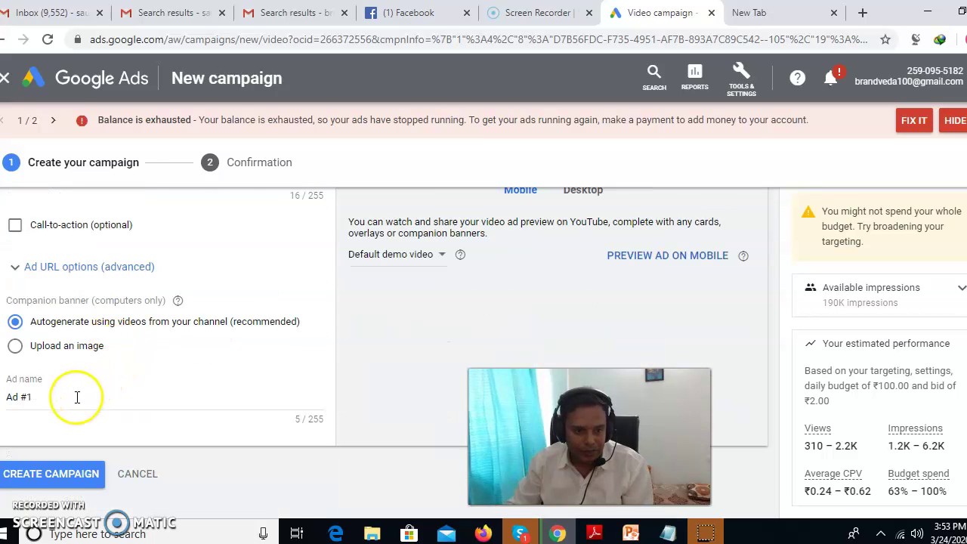
{"action": "left_click_drag", "start_coordinate": [77, 397], "coordinate": [3, 404]}
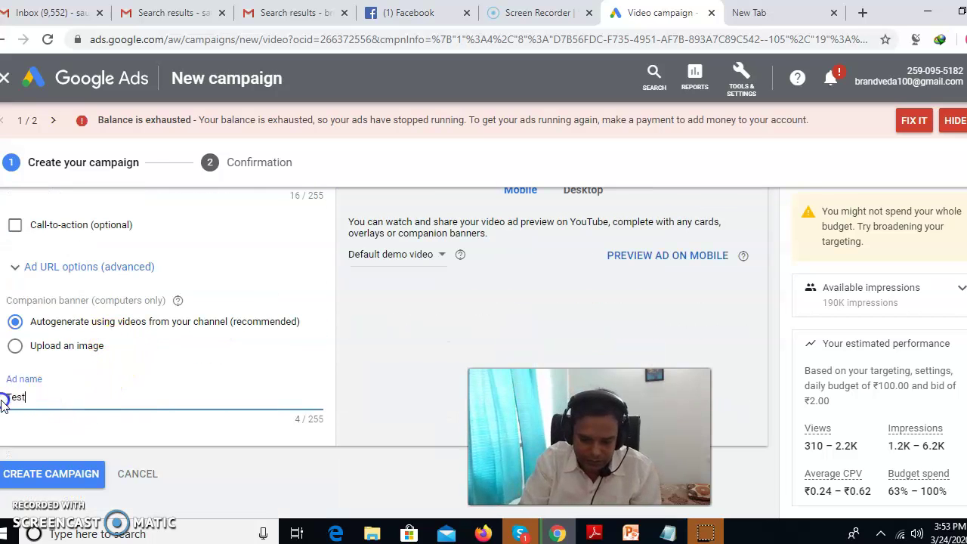
{"action": "type", "text": "Testimonail"}
{"action": "left_click", "coordinate": [101, 472]}
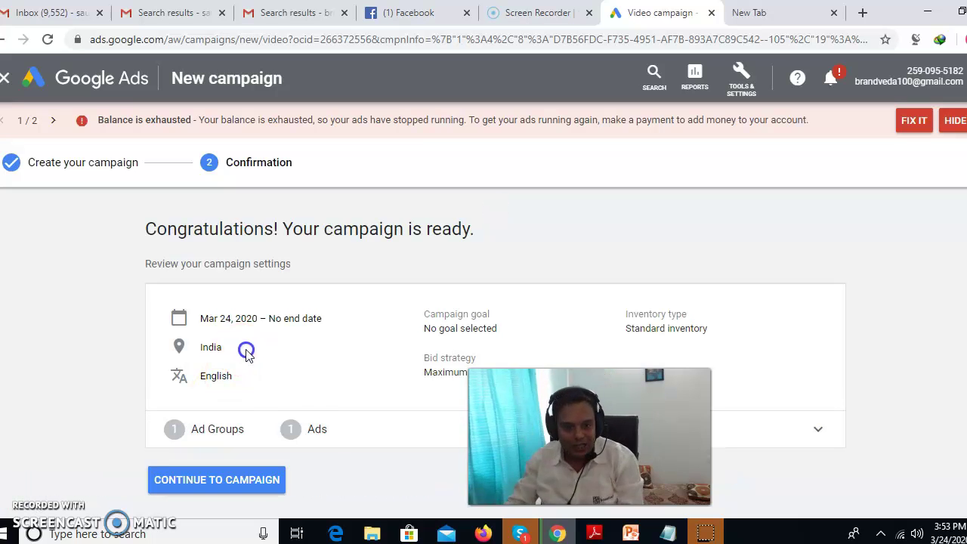
Continue to the new campaign and return to the overview of all campaigns.
{"action": "left_click", "coordinate": [229, 482]}
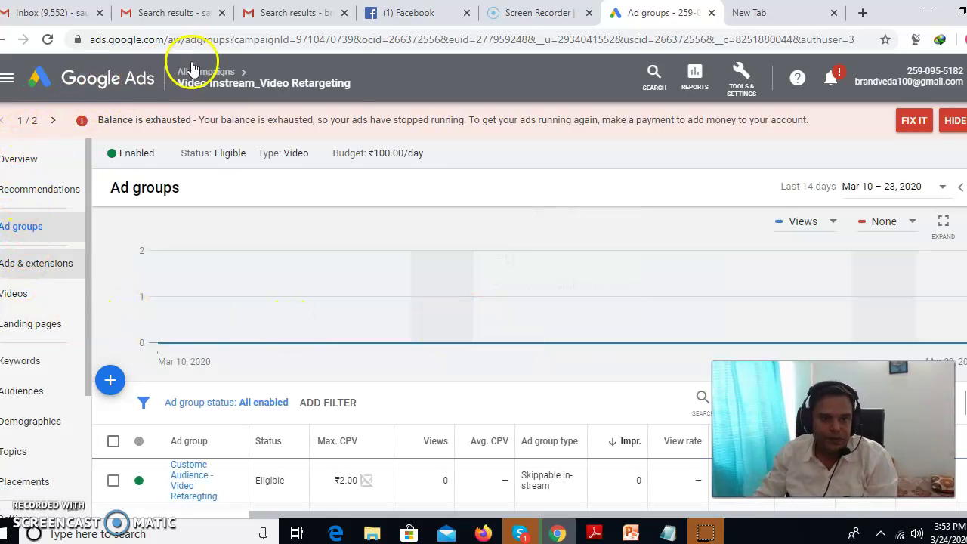
{"action": "left_click", "coordinate": [215, 74]}
{"action": "left_click", "coordinate": [179, 123]}
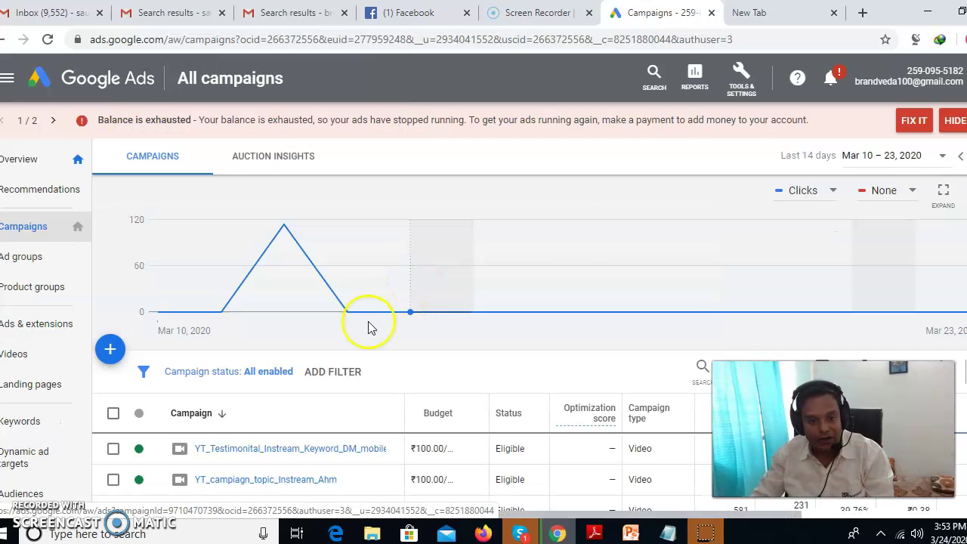
Set the campaign list's date range to Last 30 days and review the campaigns' impressions, interactions and average cost.
{"action": "scroll", "coordinate": [227, 430], "scroll_direction": "down", "scroll_amount": 2}
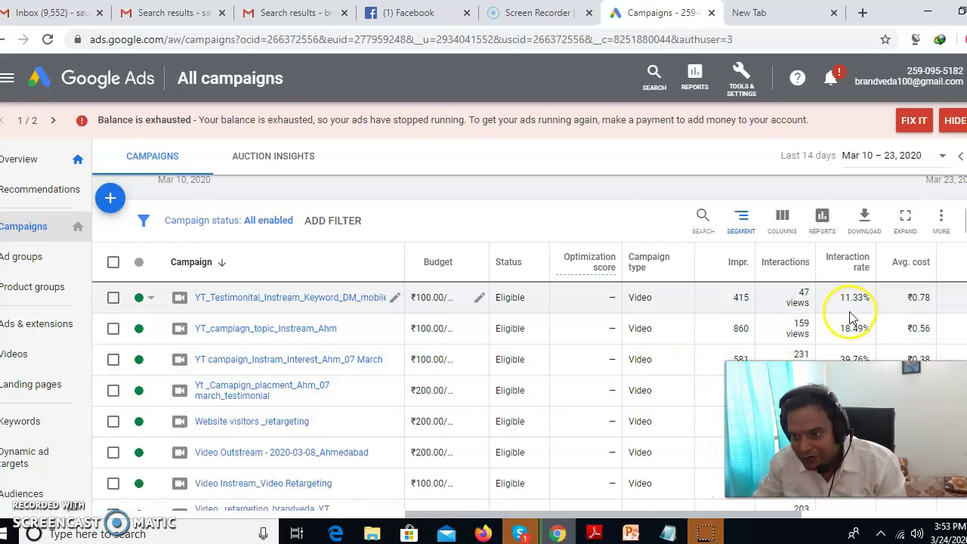
{"action": "scroll", "coordinate": [849, 315], "scroll_direction": "down", "scroll_amount": 1}
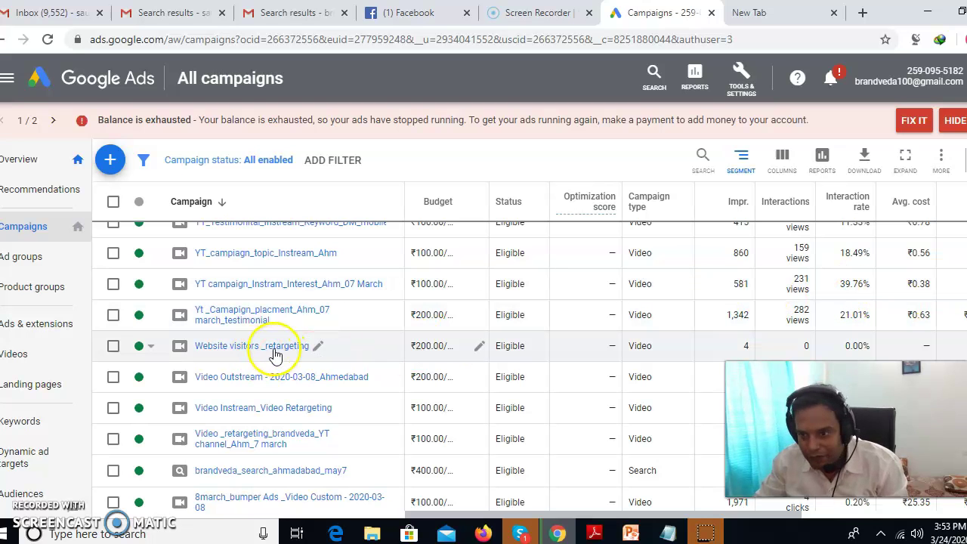
{"action": "scroll", "coordinate": [442, 360], "scroll_direction": "up", "scroll_amount": 3}
{"action": "left_click", "coordinate": [867, 158]}
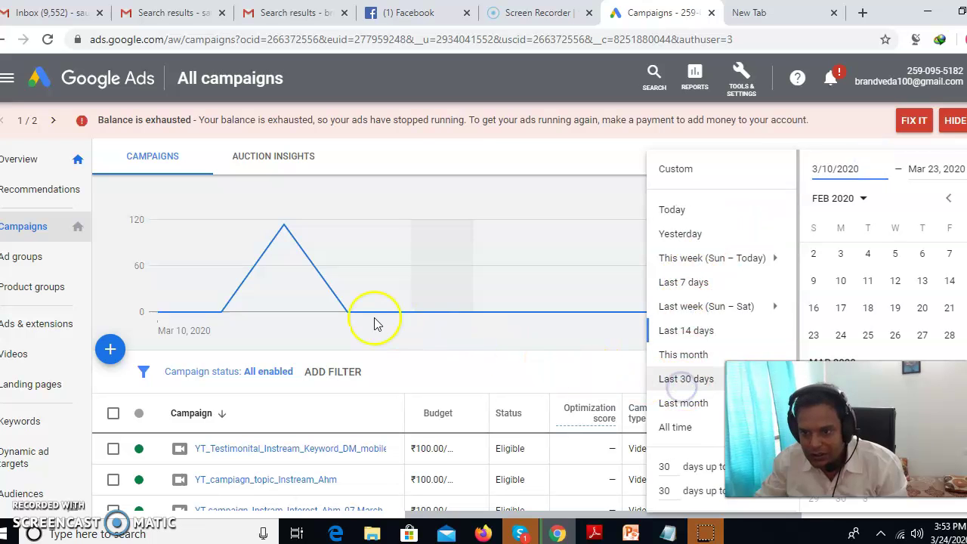
{"action": "scroll", "coordinate": [453, 332], "scroll_direction": "down", "scroll_amount": 2}
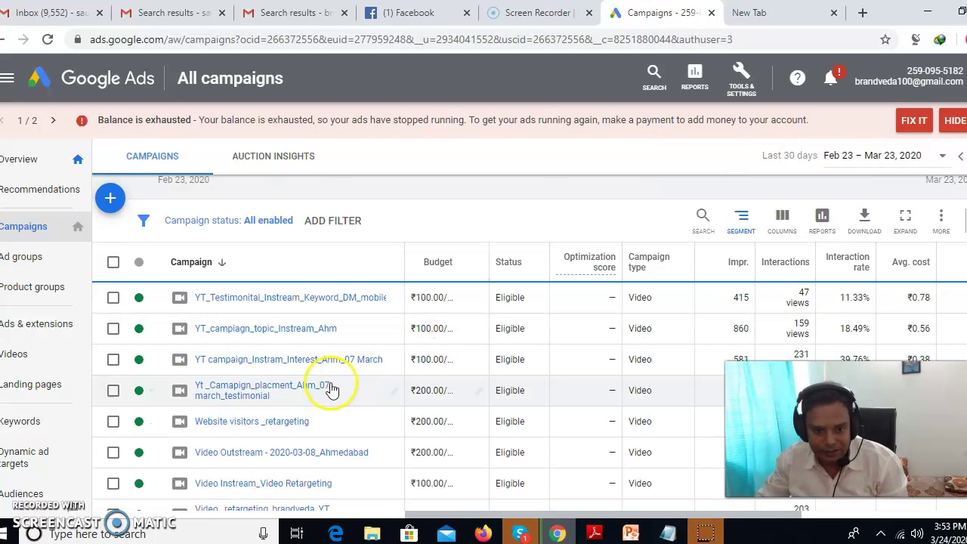
{"action": "scroll", "coordinate": [299, 408], "scroll_direction": "down", "scroll_amount": 1}
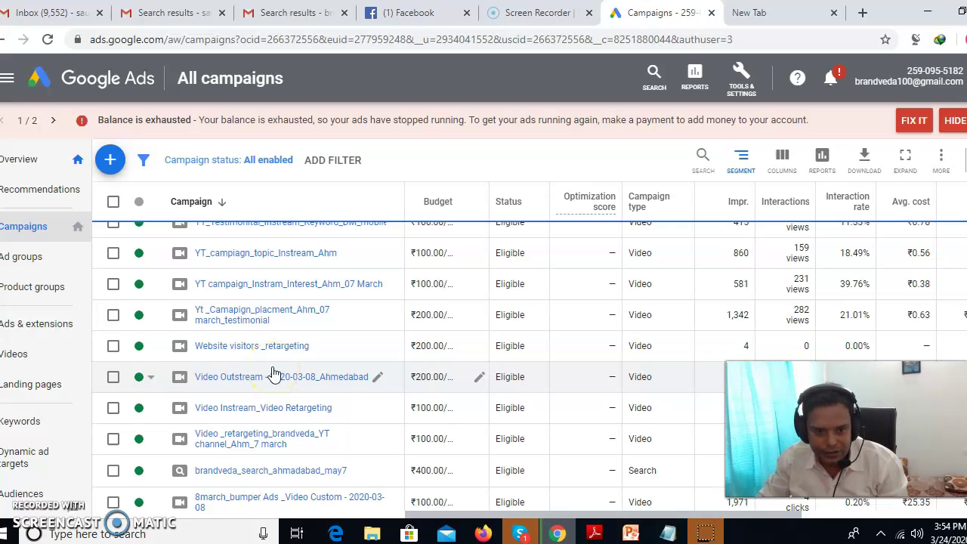
Examine the interaction rate and average cost of the "Video _retargeting_brandveda_YT channel_Ahm_7 march" campaign for the last 30 days.
{"action": "scroll", "coordinate": [273, 375], "scroll_direction": "down", "scroll_amount": 1}
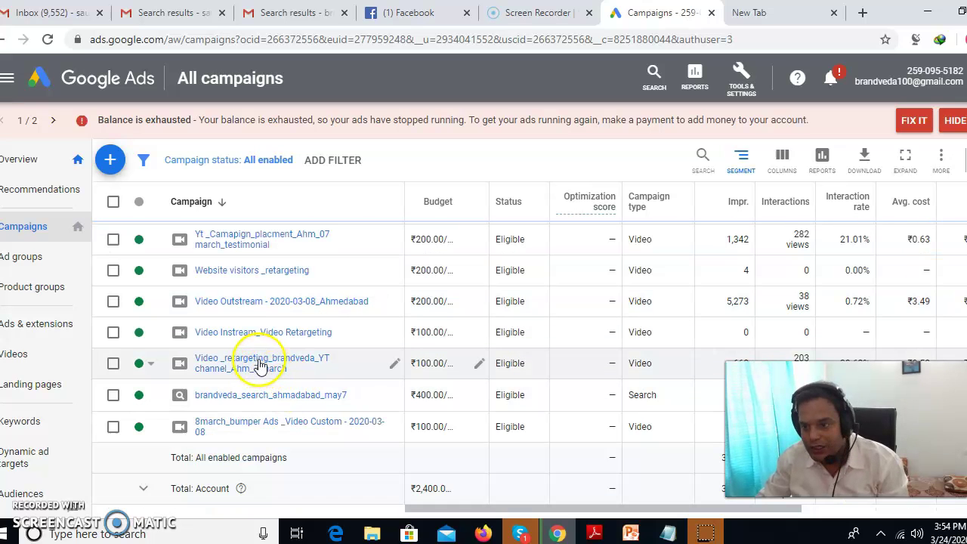
{"action": "left_click", "coordinate": [259, 366]}
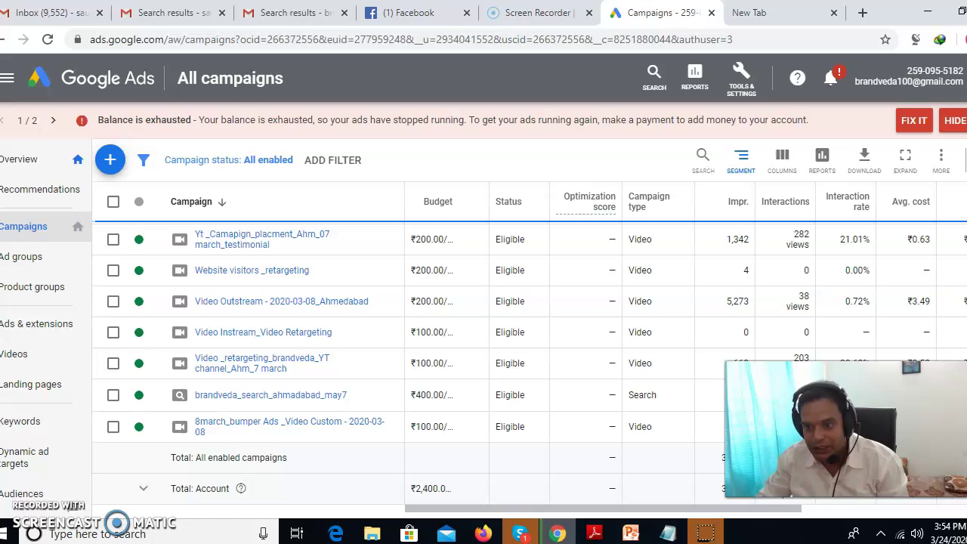
{"action": "scroll", "coordinate": [574, 348], "scroll_direction": "down", "scroll_amount": 5}
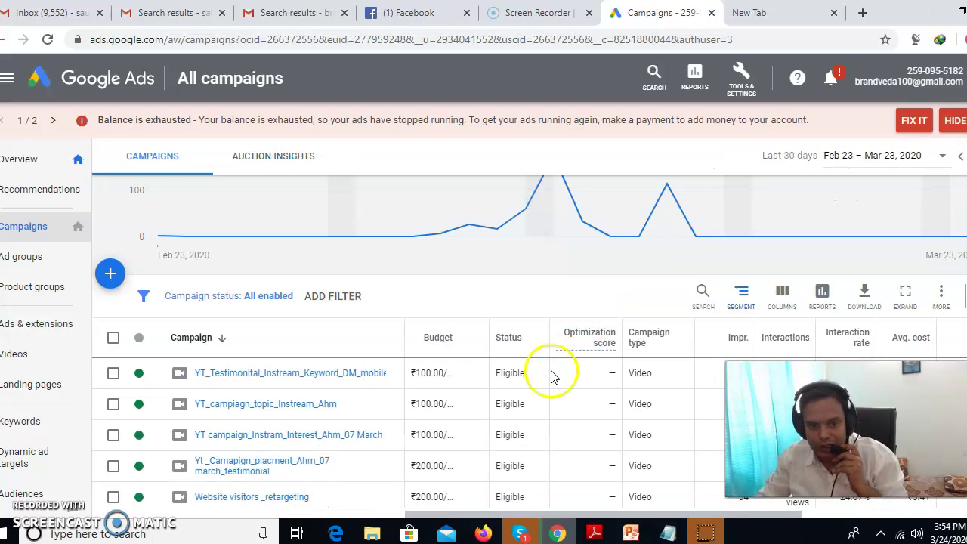
{"action": "scroll", "coordinate": [388, 410], "scroll_direction": "down", "scroll_amount": 1}
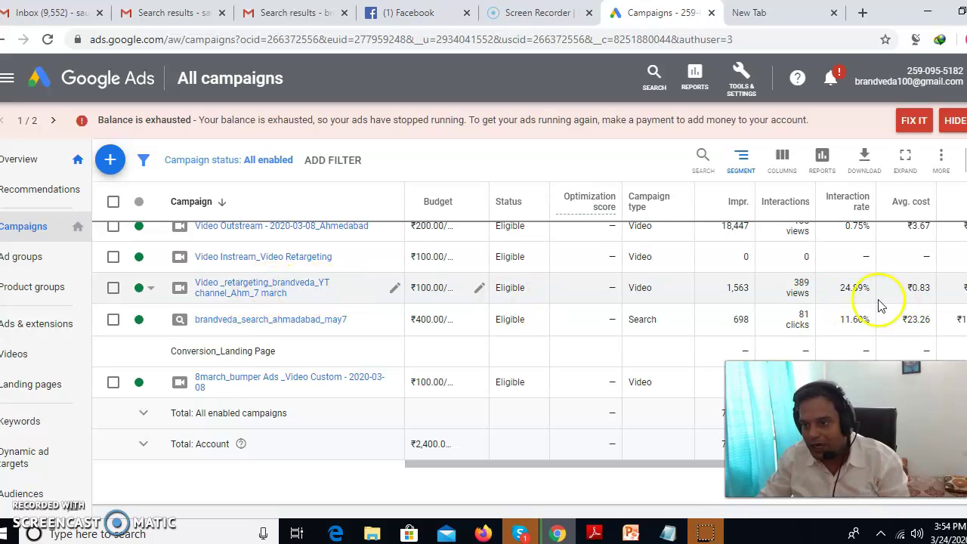
{"action": "left_click_drag", "start_coordinate": [839, 287], "coordinate": [865, 289]}
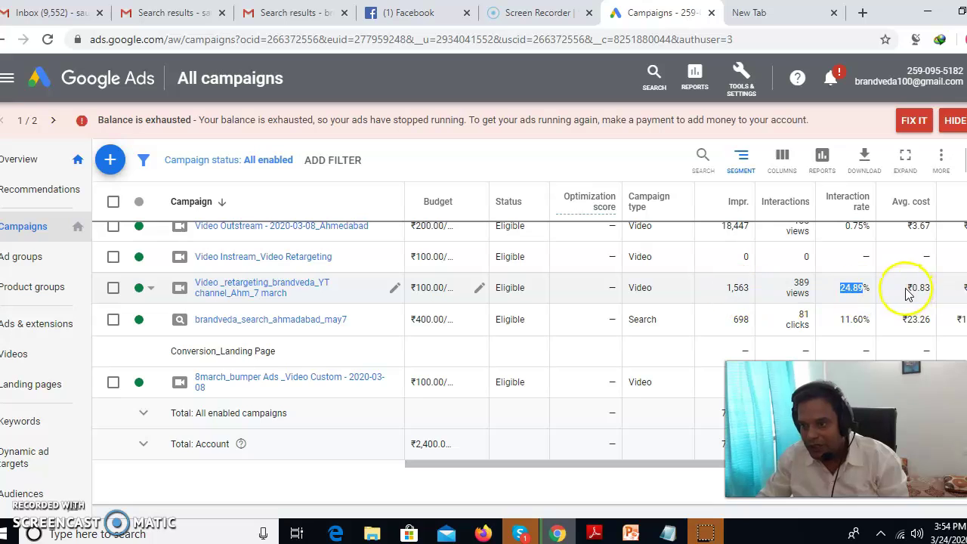
{"action": "left_click_drag", "start_coordinate": [906, 287], "coordinate": [928, 283]}
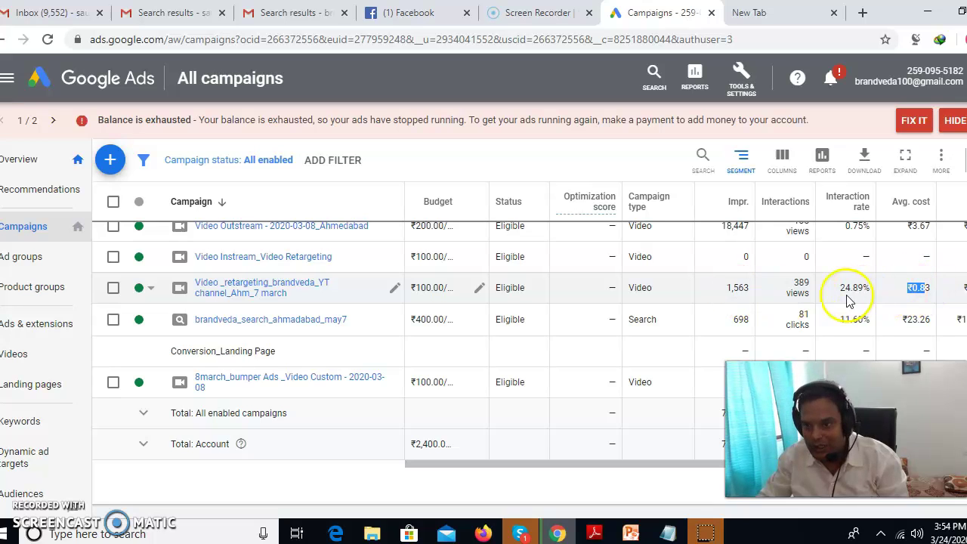
{"action": "left_click", "coordinate": [903, 287]}
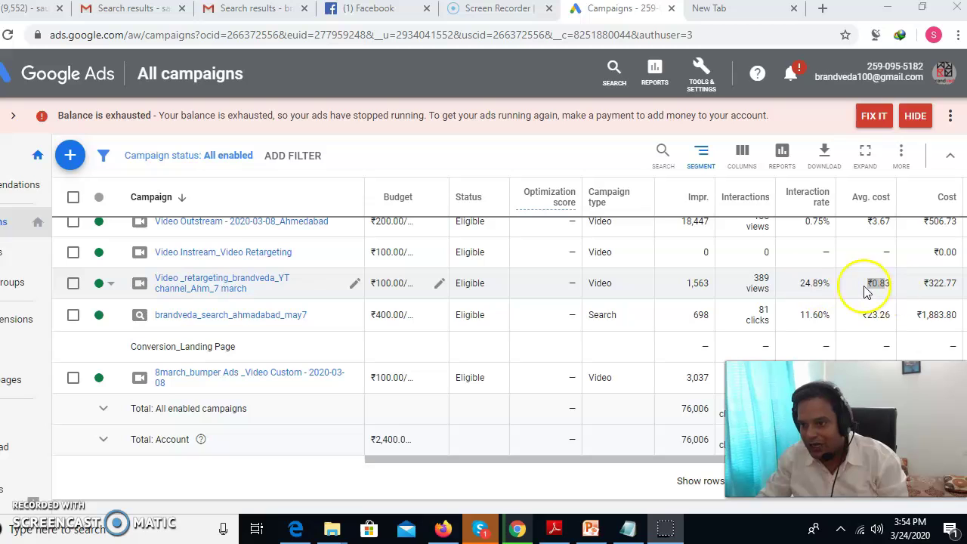
Compare the impressions, interactions, interaction rate and average cost of the other campaigns on the first page of the list.
{"action": "scroll", "coordinate": [820, 287], "scroll_direction": "up", "scroll_amount": 1}
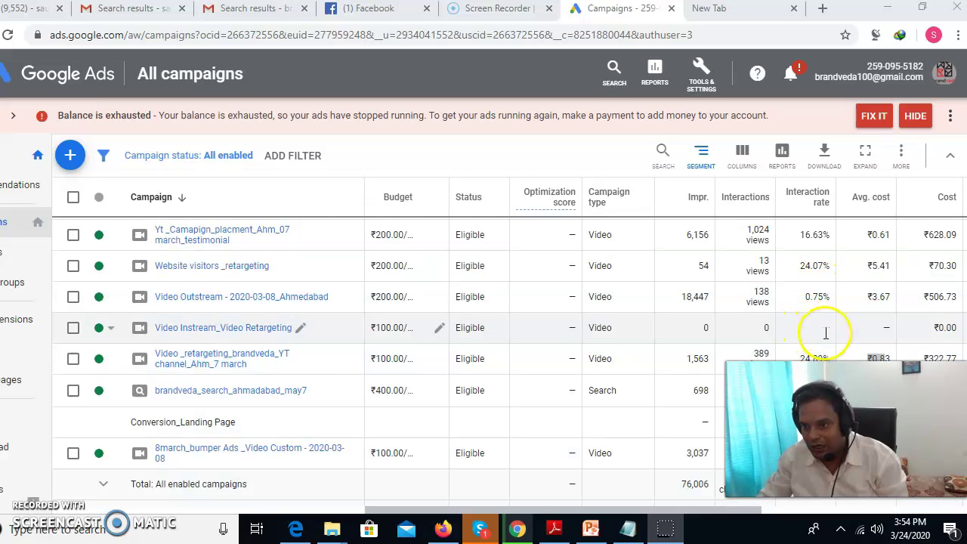
{"action": "scroll", "coordinate": [824, 325], "scroll_direction": "down", "scroll_amount": 1}
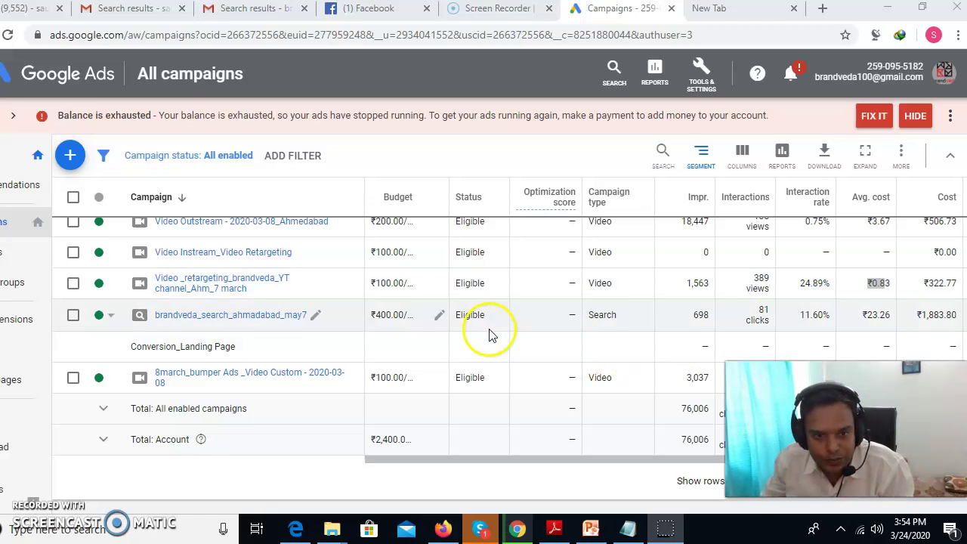
{"action": "scroll", "coordinate": [453, 335], "scroll_direction": "up", "scroll_amount": 1}
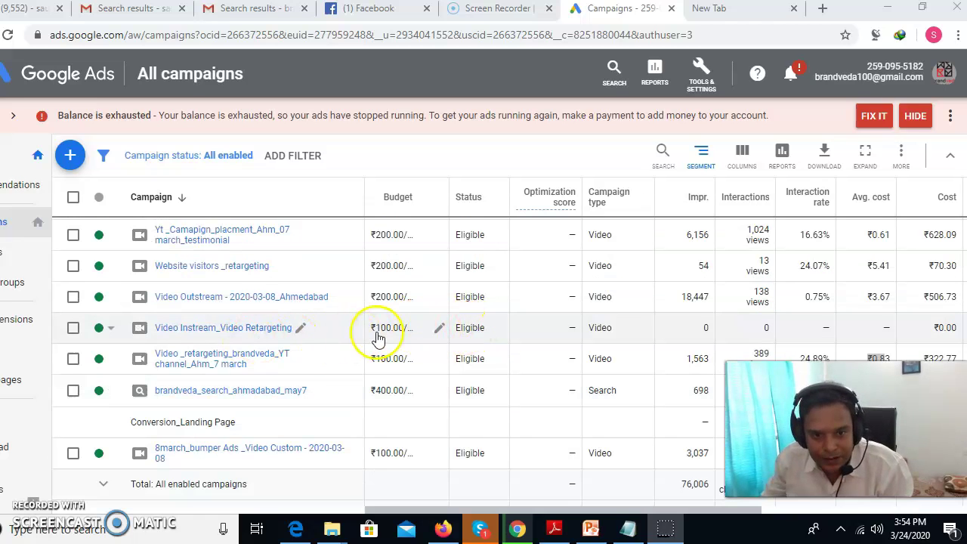
{"action": "scroll", "coordinate": [446, 338], "scroll_direction": "up", "scroll_amount": 1}
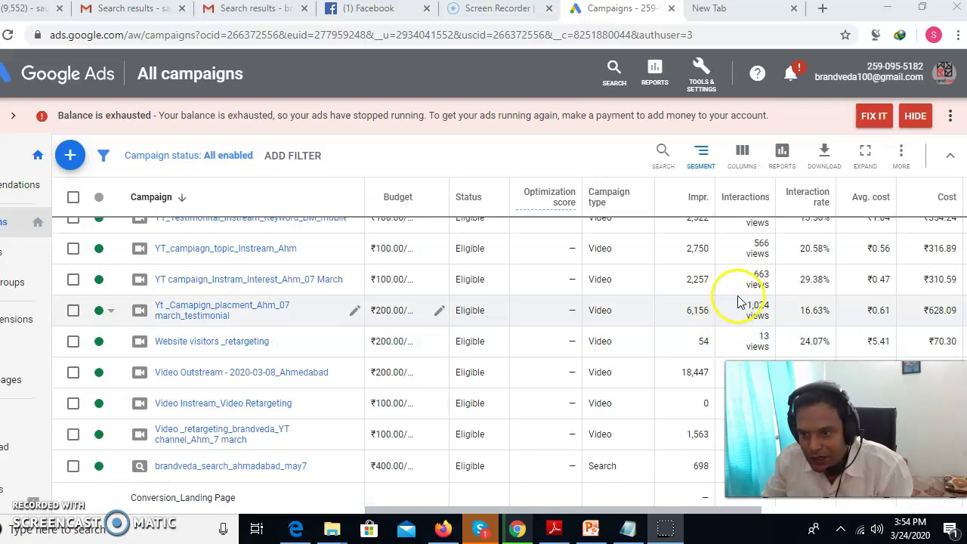
{"action": "scroll", "coordinate": [408, 313], "scroll_direction": "up", "scroll_amount": 2}
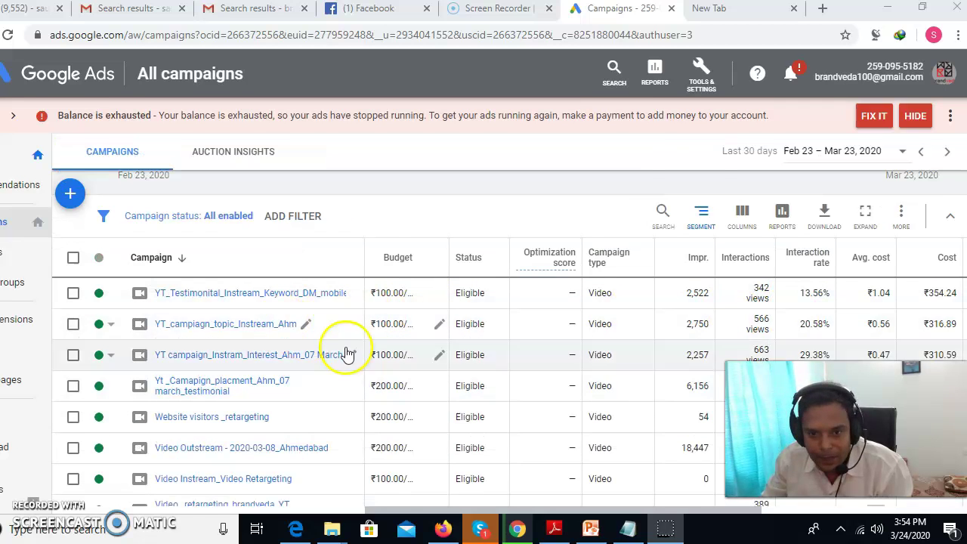
{"action": "scroll", "coordinate": [370, 349], "scroll_direction": "down", "scroll_amount": 5}
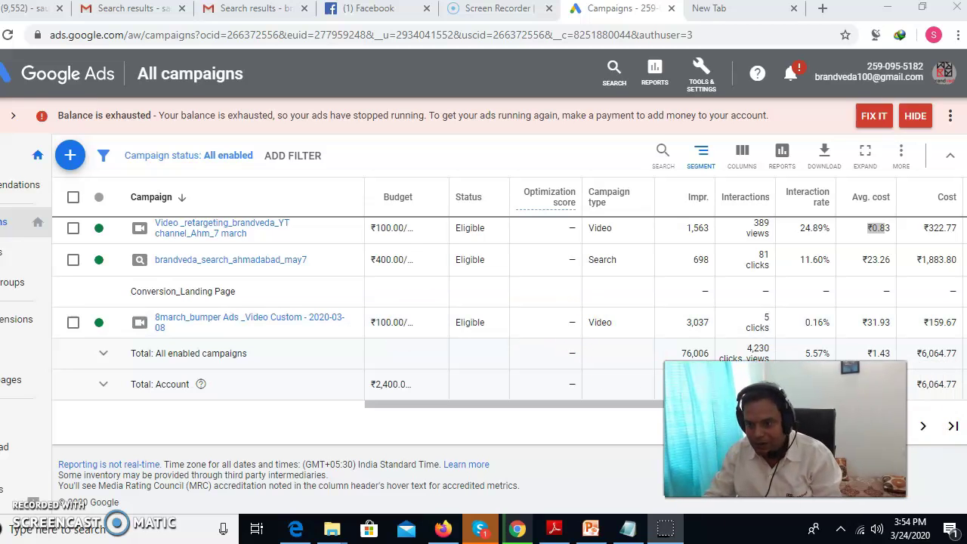
Review the campaigns on the second page of the list and return to the first page.
{"action": "left_click", "coordinate": [922, 427]}
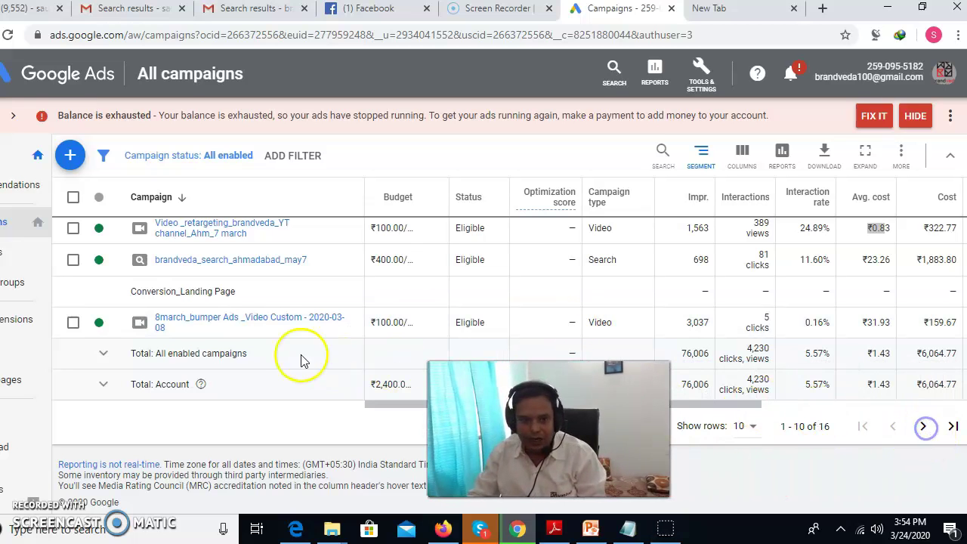
{"action": "scroll", "coordinate": [249, 318], "scroll_direction": "up", "scroll_amount": 3}
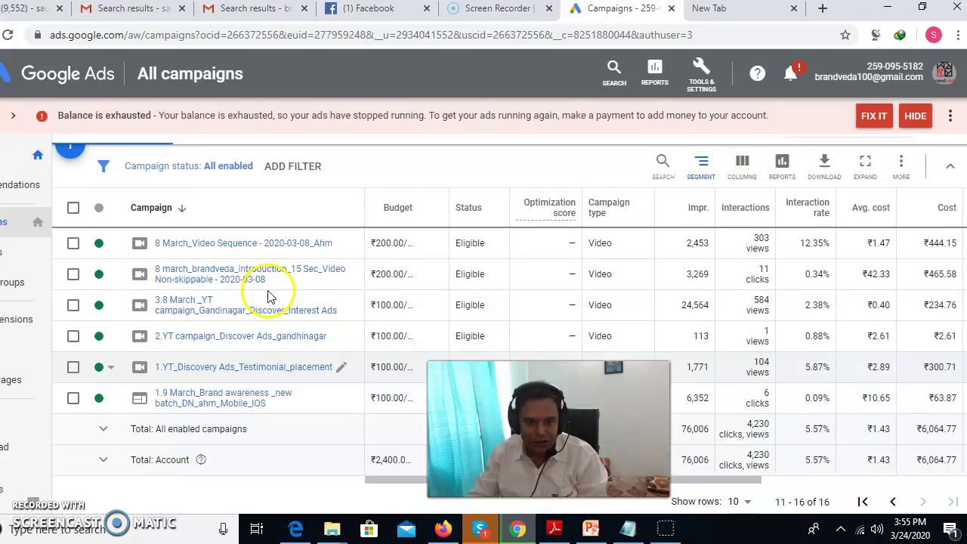
{"action": "scroll", "coordinate": [273, 325], "scroll_direction": "down", "scroll_amount": 1}
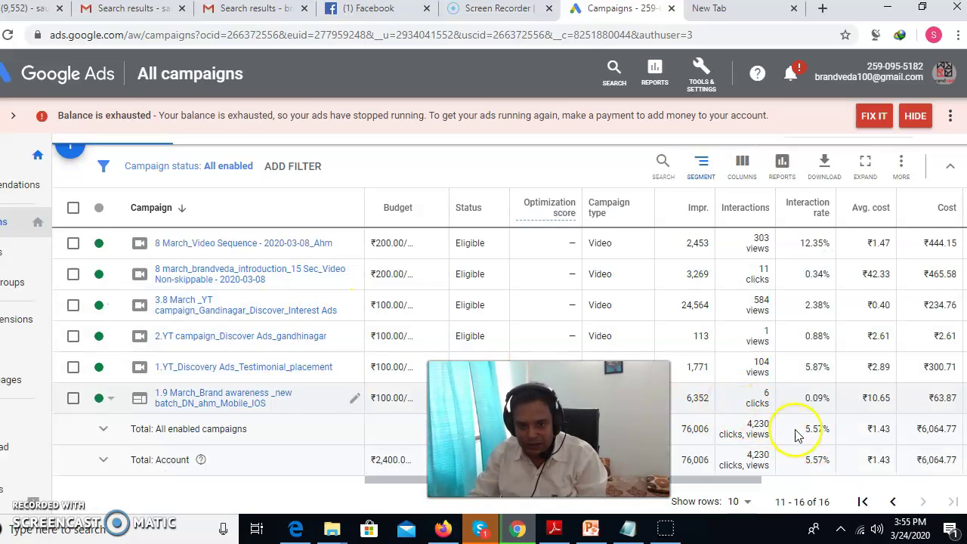
{"action": "left_click", "coordinate": [892, 501]}
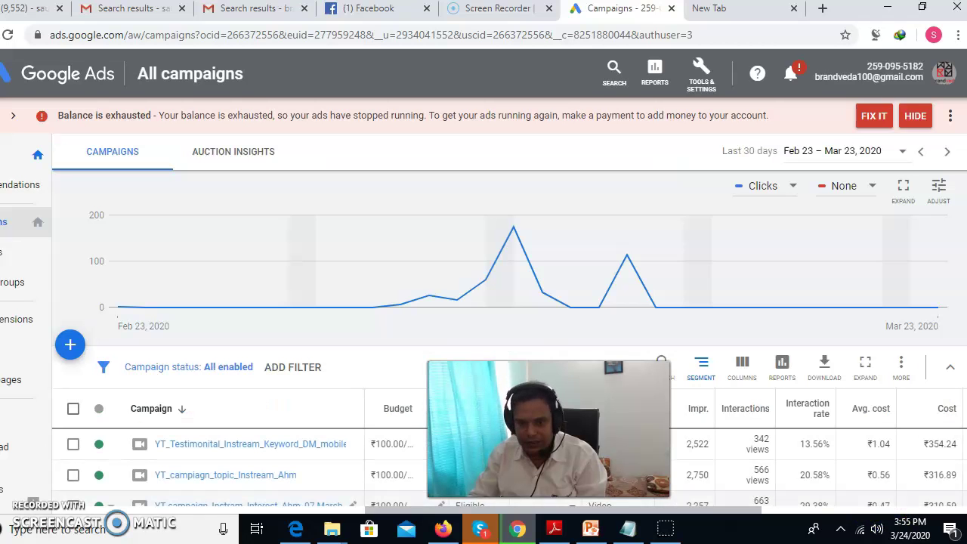
Examine the "Website visitors _retargeting" campaign's interactions, average cost and total cost alongside the video retargeting campaigns.
{"action": "scroll", "coordinate": [319, 261], "scroll_direction": "down", "scroll_amount": 2}
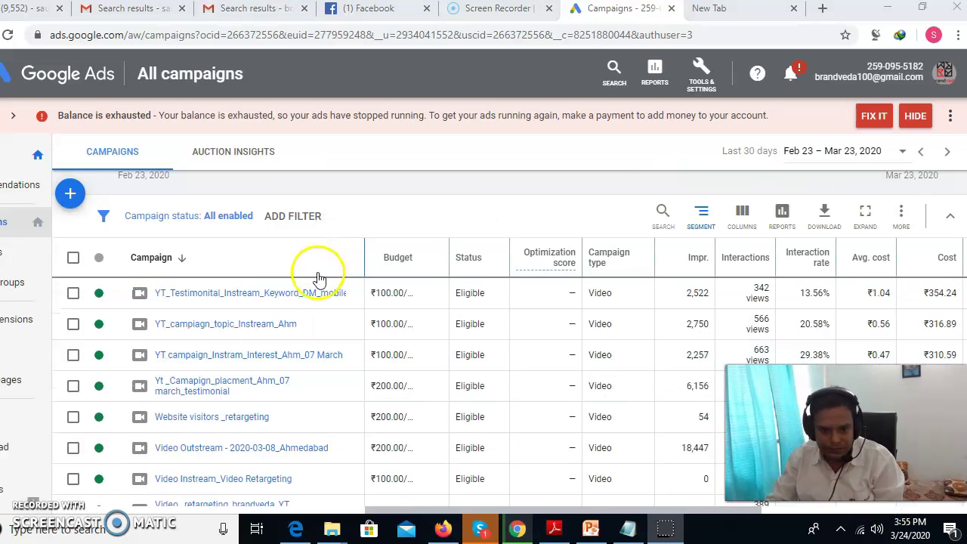
{"action": "scroll", "coordinate": [234, 396], "scroll_direction": "down", "scroll_amount": 1}
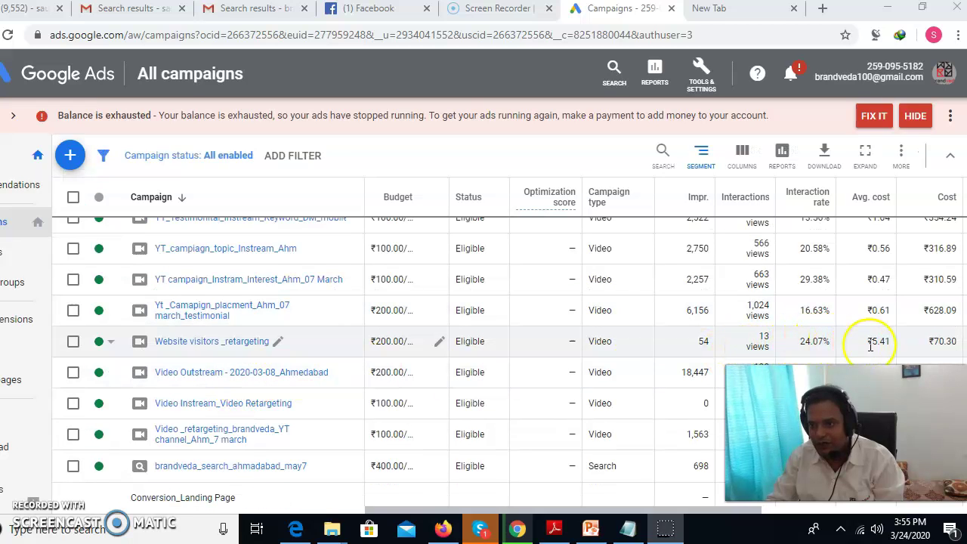
{"action": "double_click", "coordinate": [937, 341]}
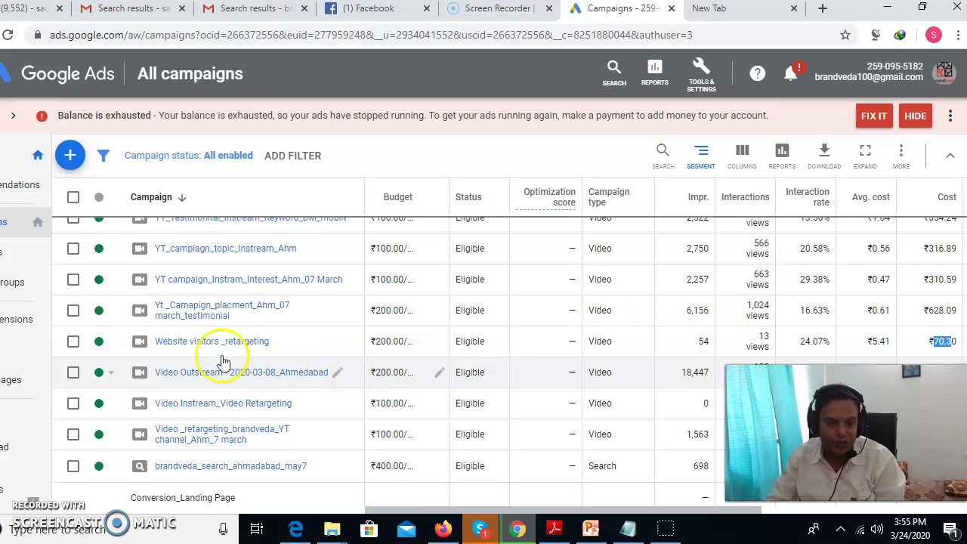
{"action": "scroll", "coordinate": [216, 363], "scroll_direction": "down", "scroll_amount": 1}
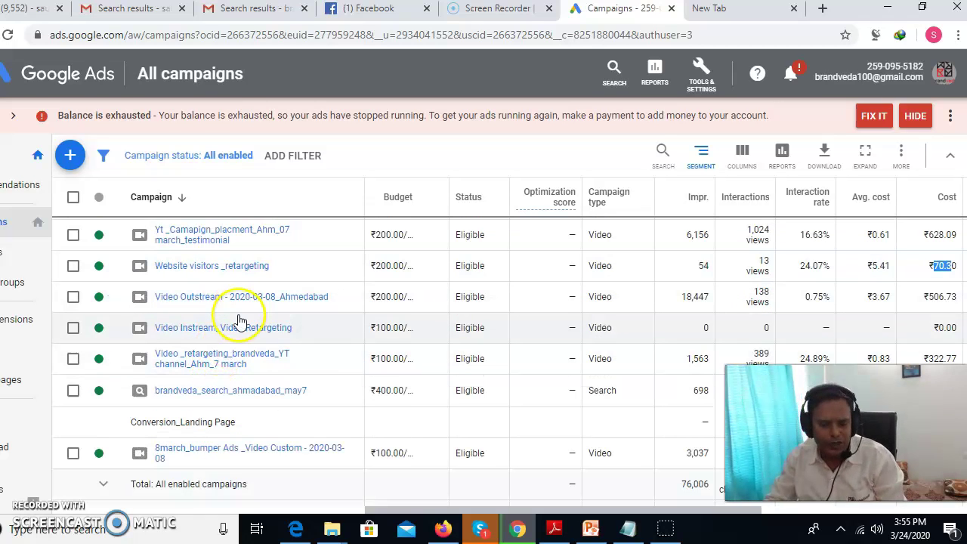